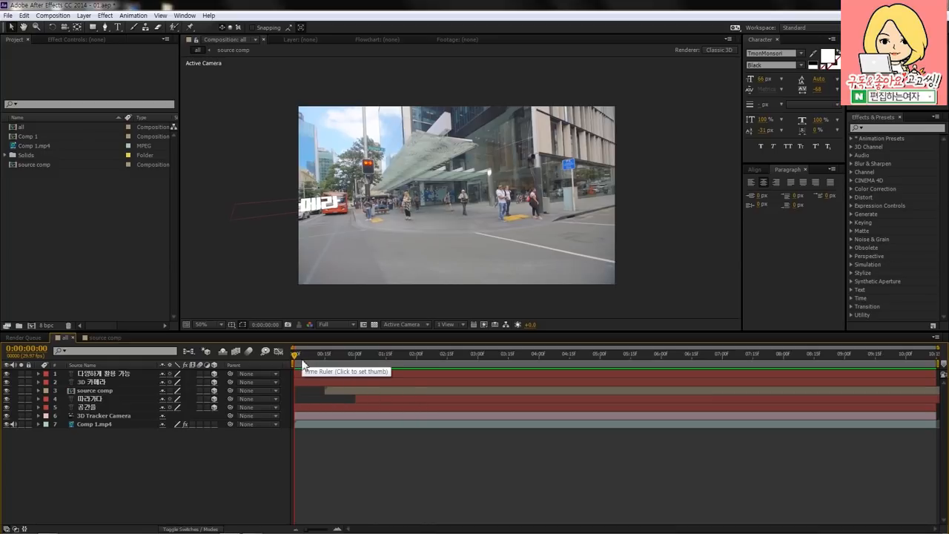
Scrub through the finished "all" composition to preview the text tracked into the street footage.
{"action": "left_click_drag", "start_coordinate": [295, 359], "coordinate": [331, 353]}
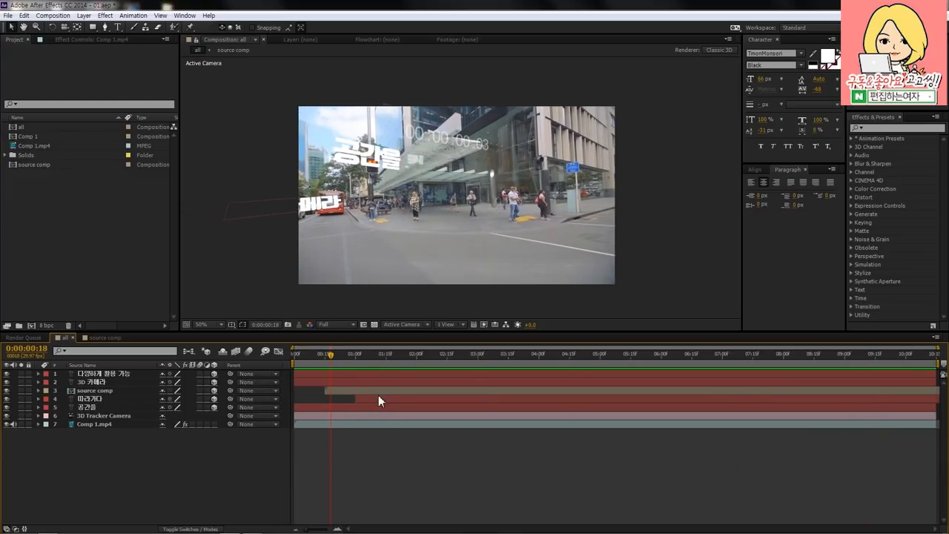
{"action": "left_click_drag", "start_coordinate": [336, 361], "coordinate": [463, 477]}
{"action": "left_click", "coordinate": [393, 390]}
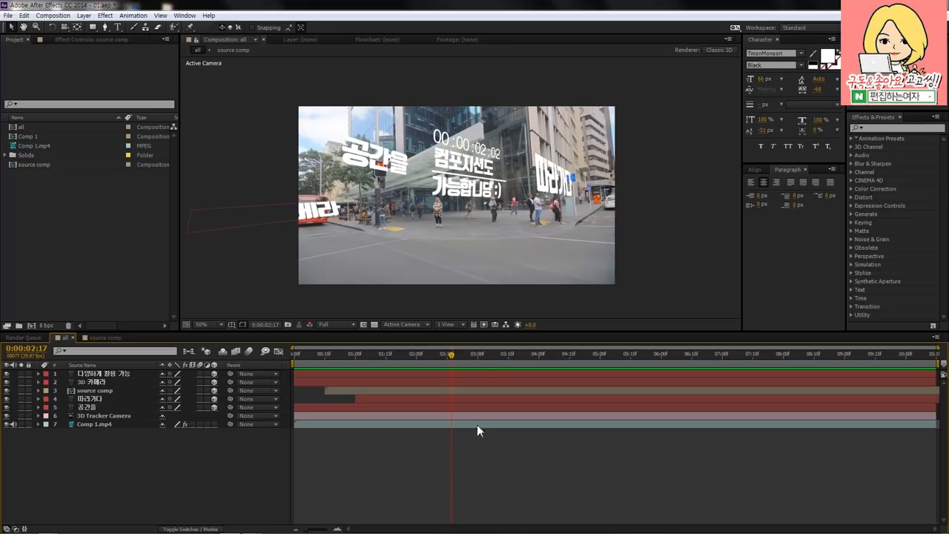
{"action": "left_click", "coordinate": [466, 180]}
{"action": "left_click", "coordinate": [380, 463]}
Create a new composition named "master" at 1280 x 720 px, 29.97 fps, with a duration of 0:00:10:15.
{"action": "left_click", "coordinate": [52, 15]}
{"action": "left_click", "coordinate": [392, 115]}
{"action": "left_click_drag", "start_coordinate": [447, 145], "coordinate": [438, 172]}
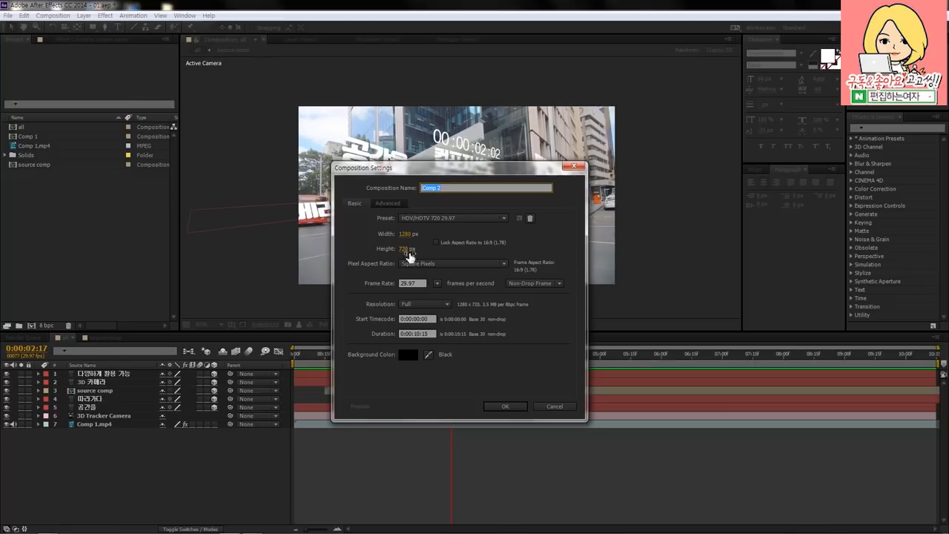
{"action": "left_click", "coordinate": [417, 283]}
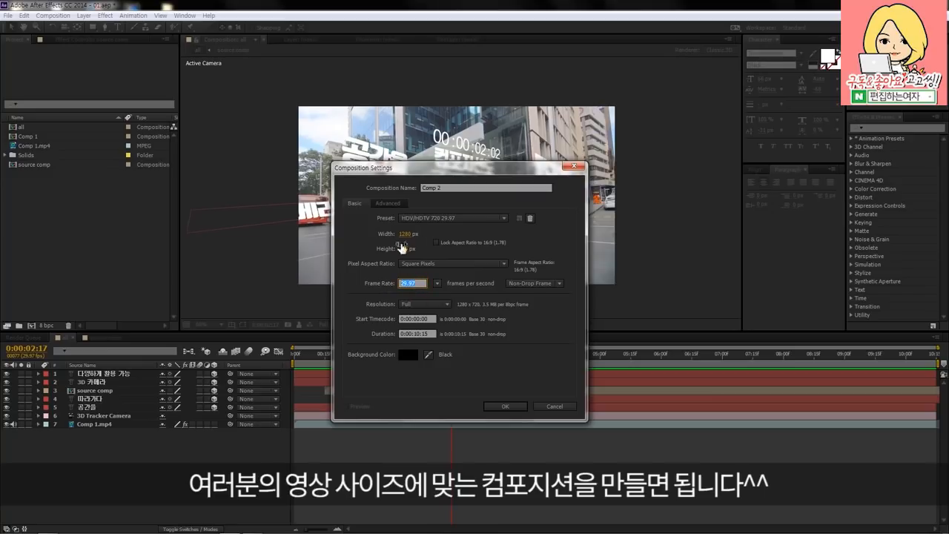
{"action": "left_click_drag", "start_coordinate": [418, 167], "coordinate": [409, 155]}
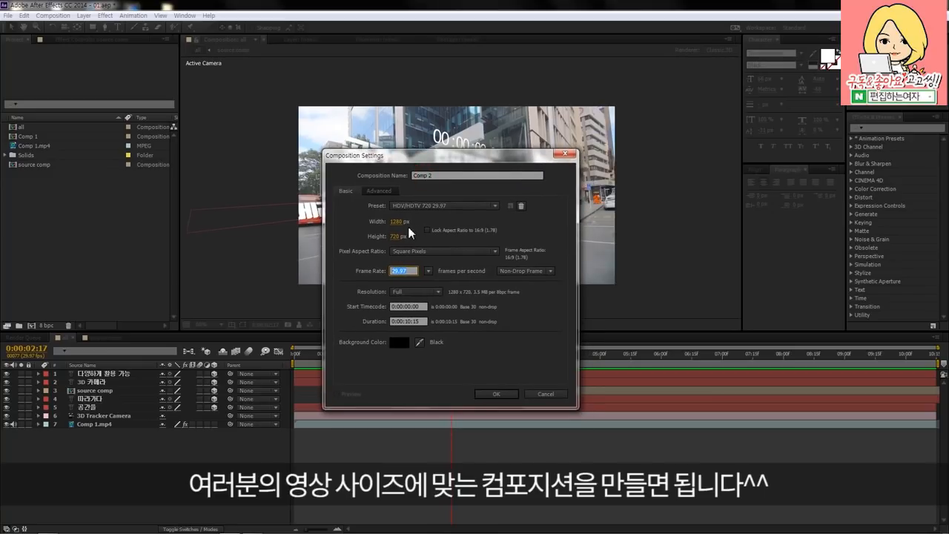
{"action": "left_click", "coordinate": [441, 175]}
{"action": "type", "text": "ㅁ"}
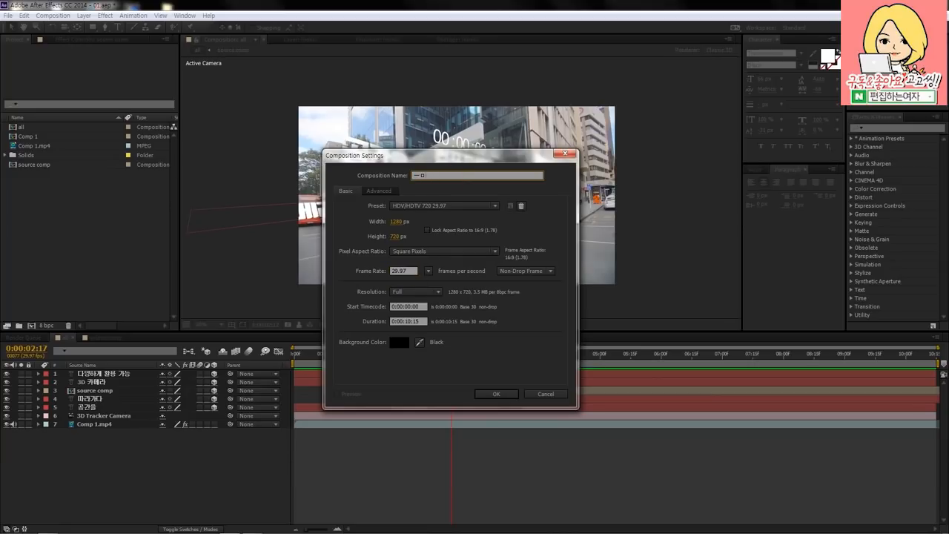
{"action": "type", "text": "master"}
{"action": "left_click", "coordinate": [504, 350]}
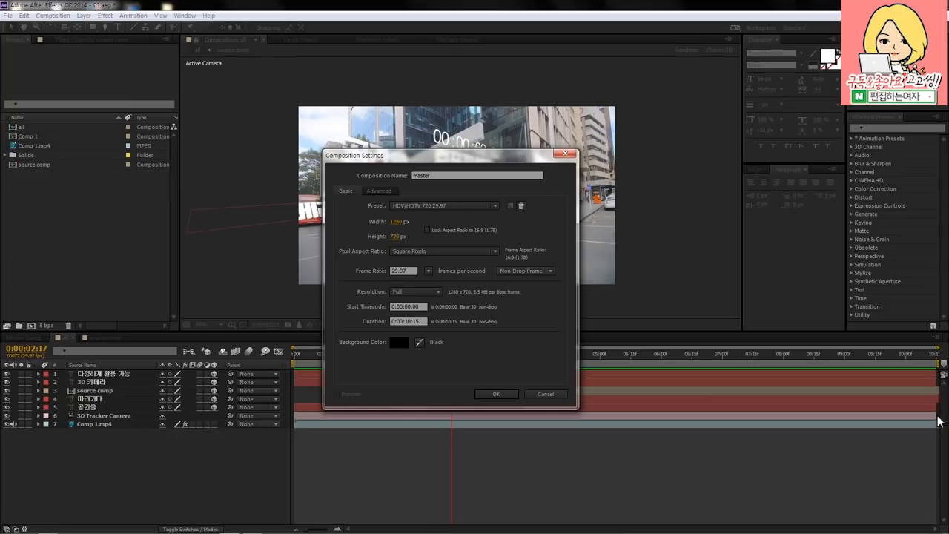
{"action": "left_click", "coordinate": [498, 392]}
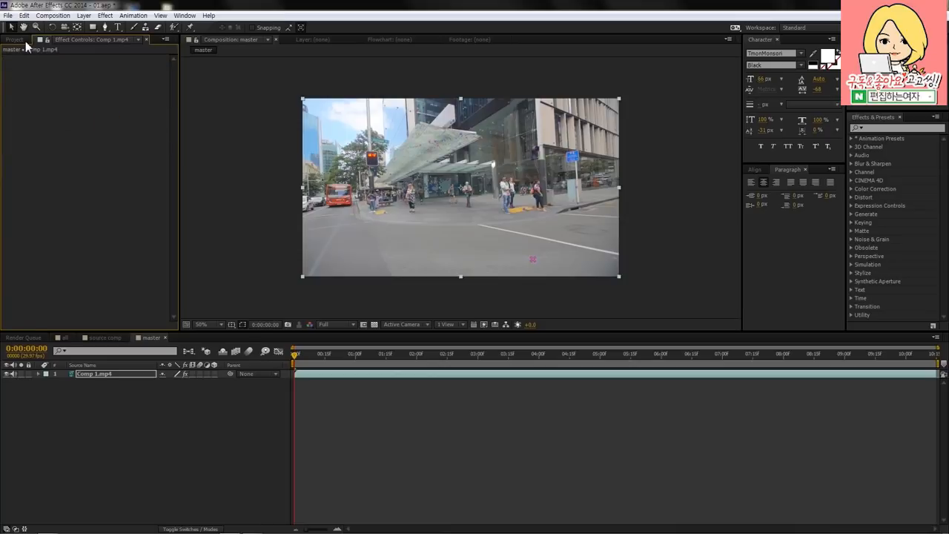
Scrub through the street footage in the master composition to review its camera movement up to about six seconds.
{"action": "left_click", "coordinate": [24, 41]}
{"action": "left_click", "coordinate": [377, 478]}
{"action": "left_click", "coordinate": [313, 355]}
{"action": "mouse_move", "coordinate": [313, 361]}
{"action": "left_mouse_down"}
{"action": "mouse_move", "coordinate": [937, 363]}
{"action": "mouse_move", "coordinate": [311, 361]}
{"action": "left_mouse_up"}
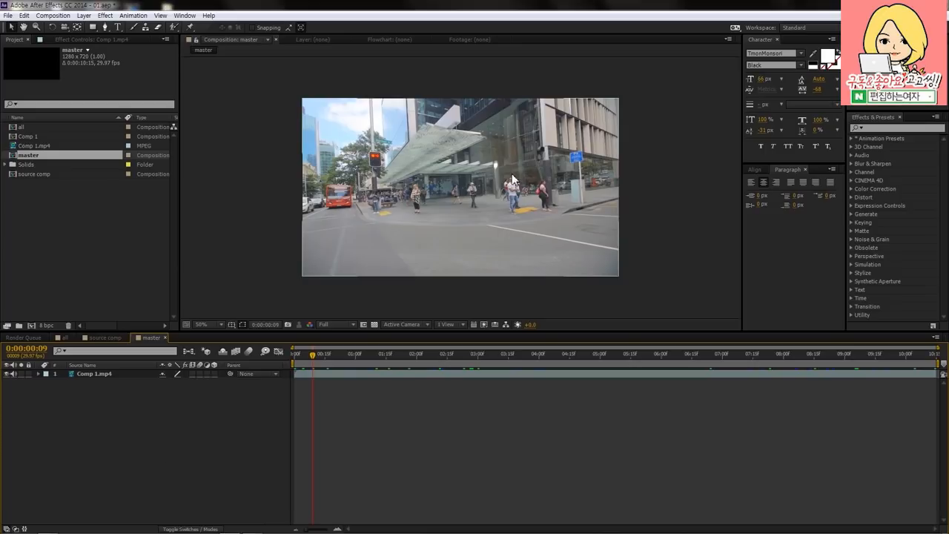
{"action": "left_click_drag", "start_coordinate": [314, 355], "coordinate": [416, 362]}
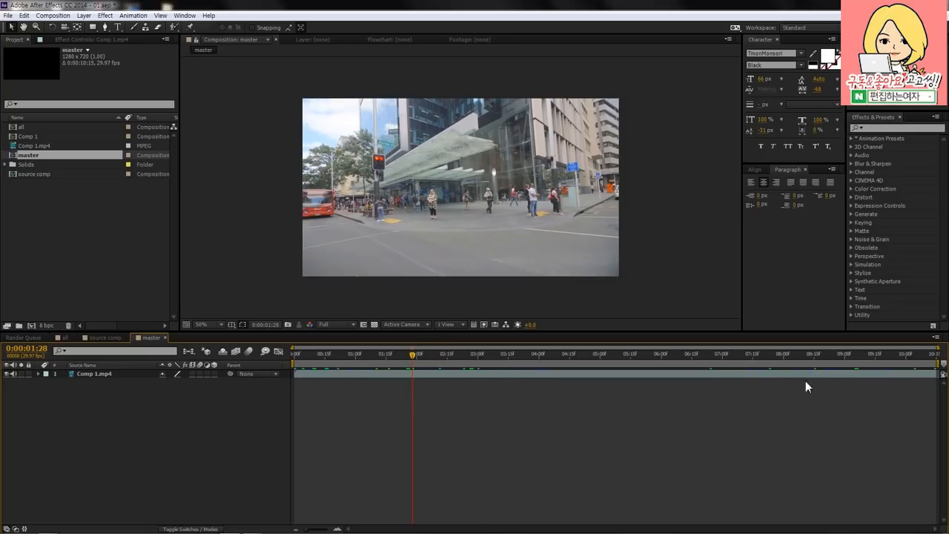
{"action": "left_click_drag", "start_coordinate": [438, 364], "coordinate": [559, 382]}
{"action": "left_click", "coordinate": [560, 383]}
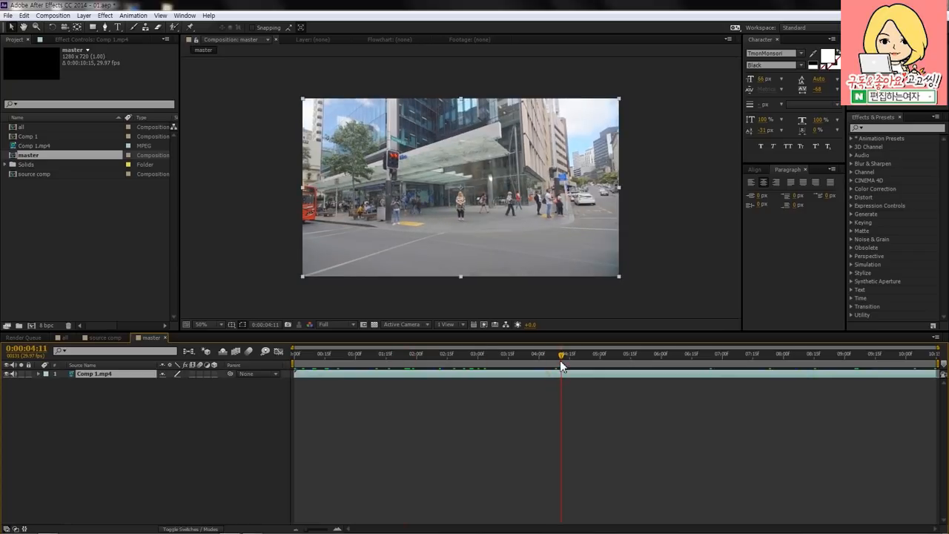
{"action": "left_click_drag", "start_coordinate": [552, 362], "coordinate": [663, 362]}
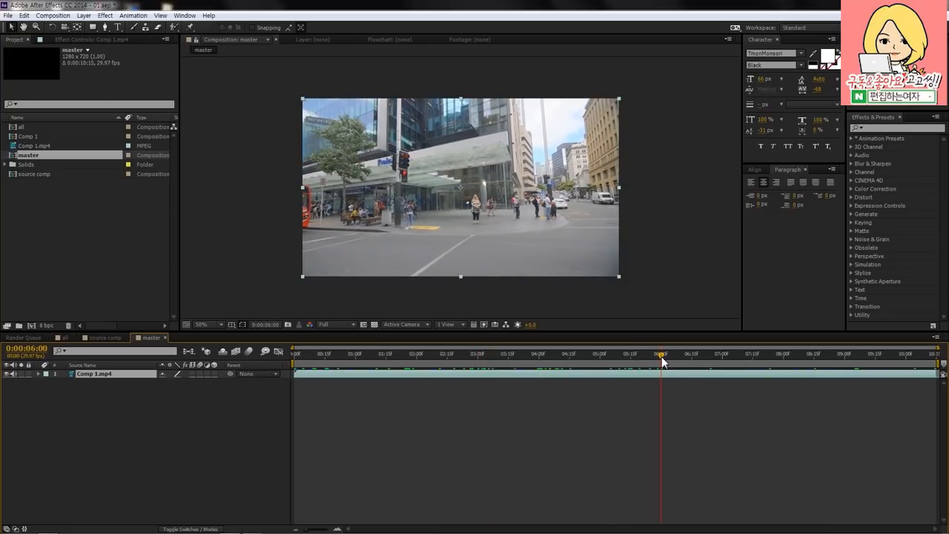
Split the Comp 1.mp4 layer at 0:00:03:00 and 0:00:05:29, and view the middle segment.
{"action": "left_click", "coordinate": [475, 361]}
{"action": "left_click_drag", "start_coordinate": [476, 361], "coordinate": [478, 361]}
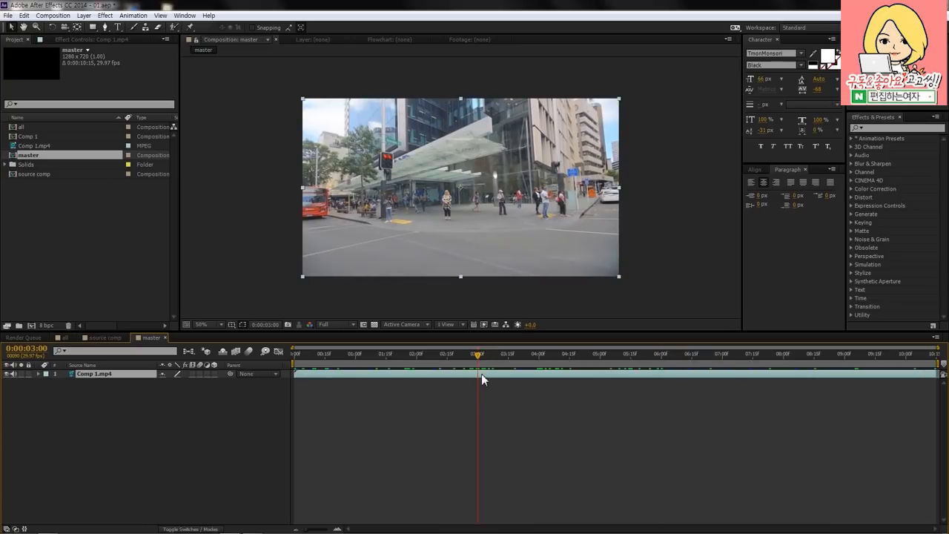
{"action": "key", "text": "ctrl+shift+d"}
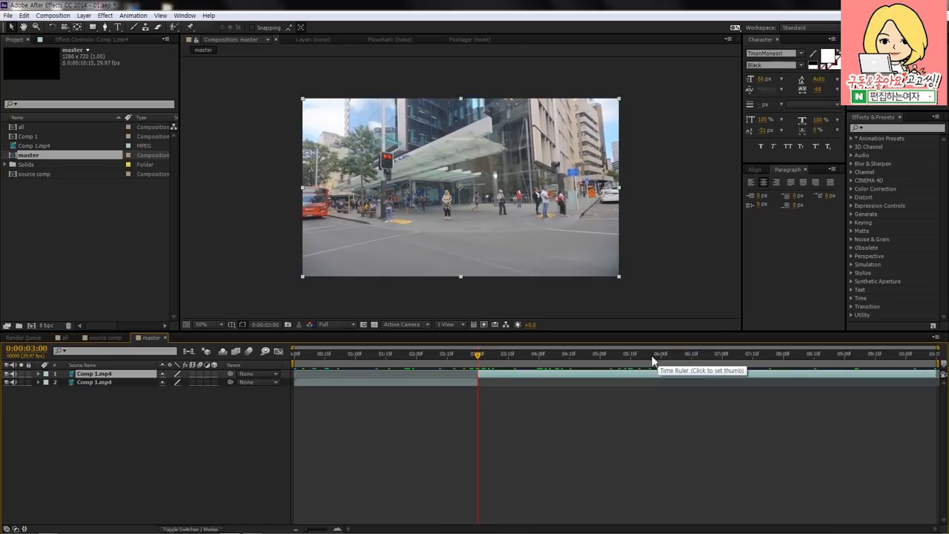
{"action": "left_click", "coordinate": [659, 361]}
{"action": "key", "text": "ctrl+shift+d"}
{"action": "left_click", "coordinate": [654, 436]}
{"action": "left_click", "coordinate": [570, 383]}
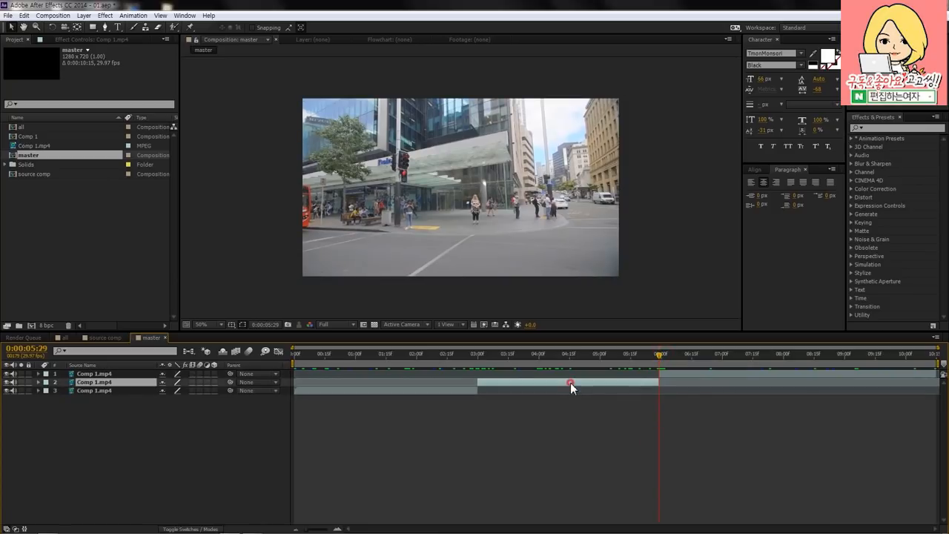
{"action": "left_click", "coordinate": [528, 354]}
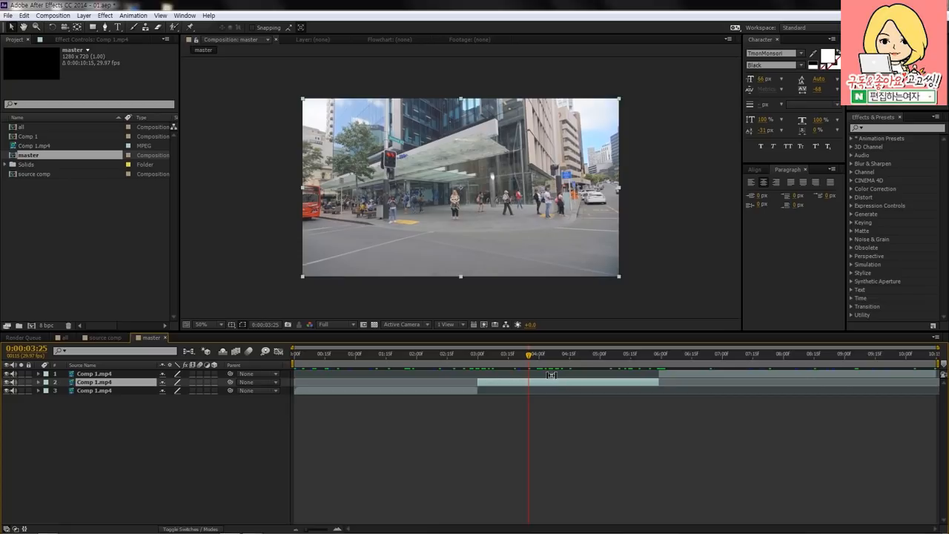
Undo the layer splits, then demonstrate a single split at 0:00:03:00 and undo it.
{"action": "key", "text": "ctrl+z"}
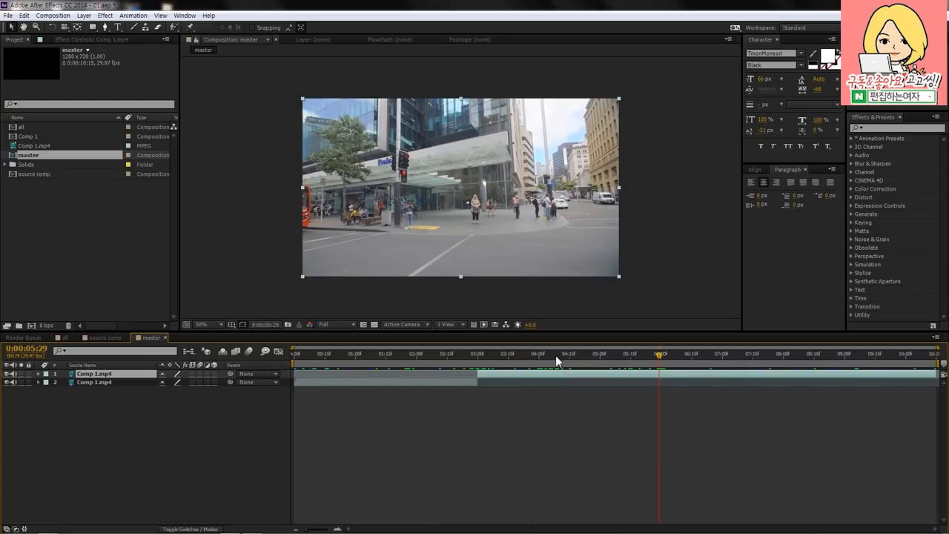
{"action": "left_click", "coordinate": [480, 357]}
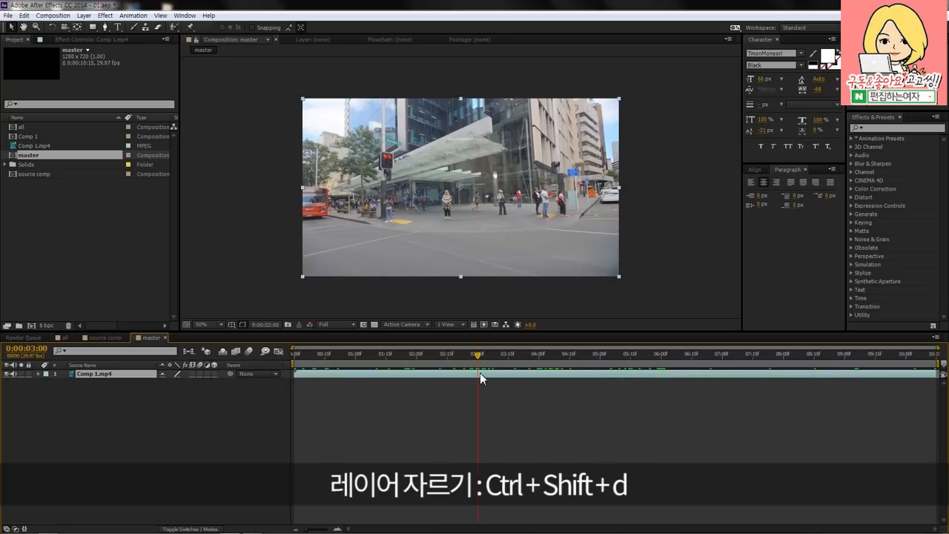
{"action": "key", "text": "ctrl+shift+d"}
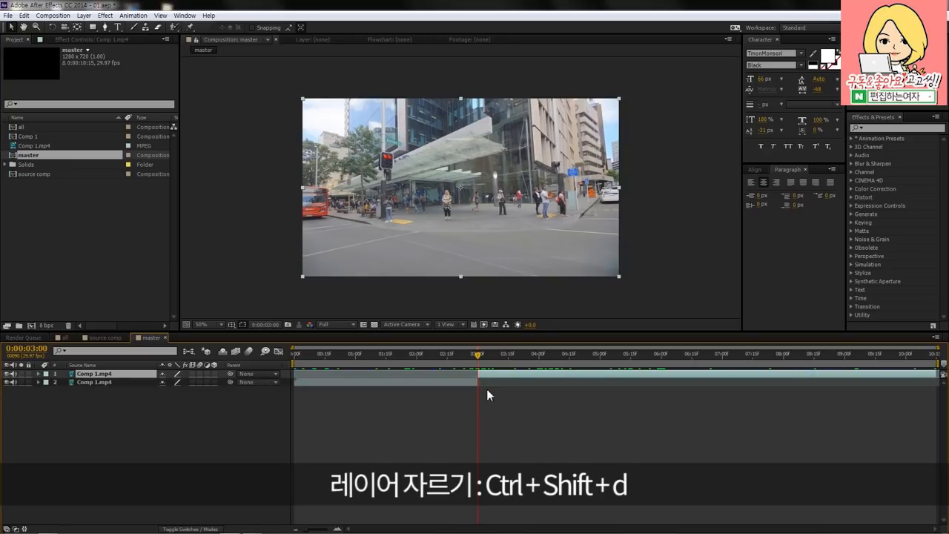
{"action": "key", "text": "ctrl+z"}
Try splitting the Comp 1.mp4 layer at 0:00:03:00 and 0:00:05:00, view the middle segment, and undo both splits.
{"action": "left_click", "coordinate": [25, 15]}
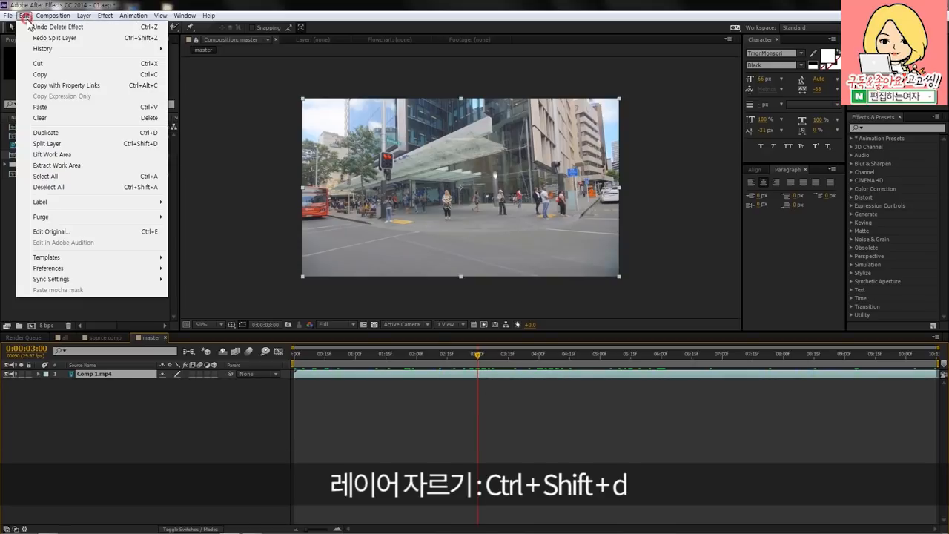
{"action": "left_click", "coordinate": [48, 145]}
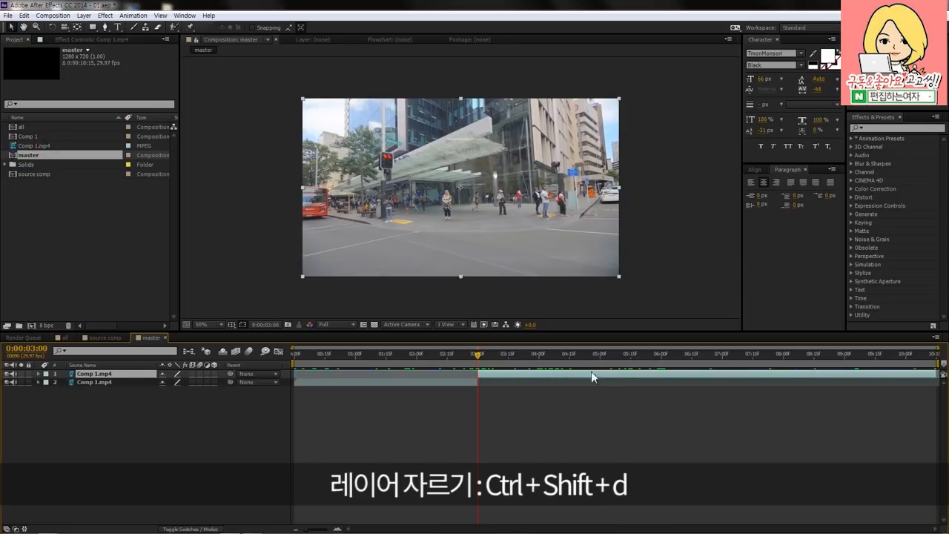
{"action": "left_click", "coordinate": [600, 354]}
{"action": "left_click", "coordinate": [33, 17]}
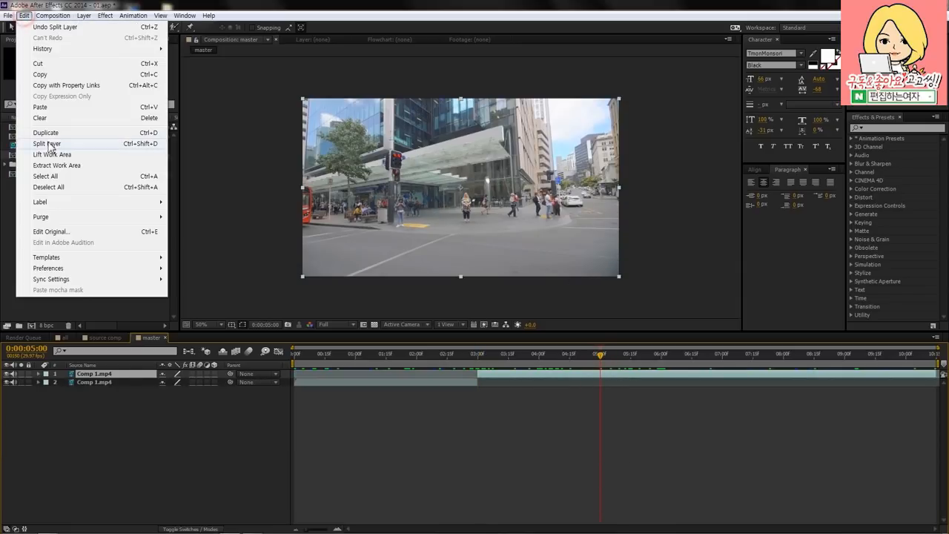
{"action": "left_click", "coordinate": [49, 145]}
{"action": "left_click", "coordinate": [551, 383]}
{"action": "left_click_drag", "start_coordinate": [544, 354], "coordinate": [535, 387]}
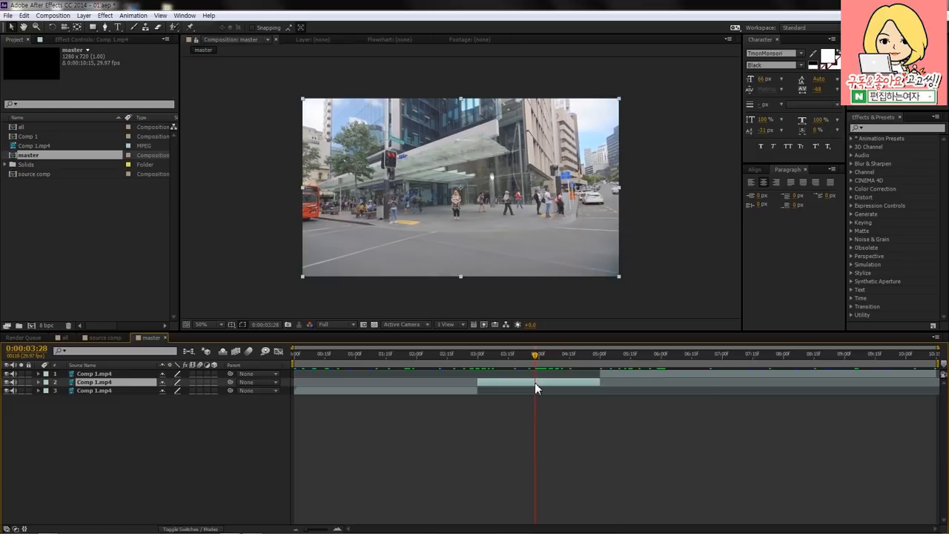
{"action": "key", "text": "ctrl+z"}
{"action": "key", "text": "ctrl+z"}
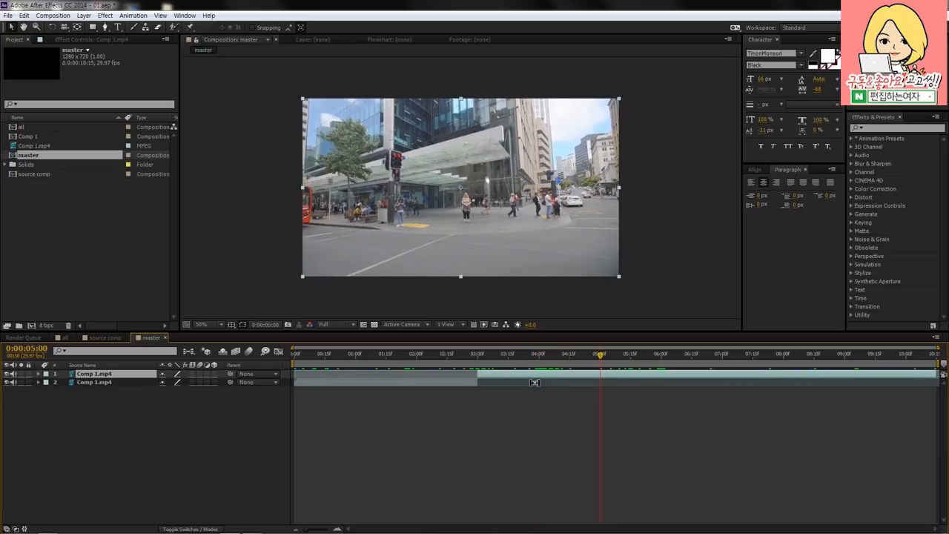
Run Track Camera on the whole Comp 1.mp4 layer in the master composition.
{"action": "left_click", "coordinate": [524, 397]}
{"action": "left_click", "coordinate": [510, 375]}
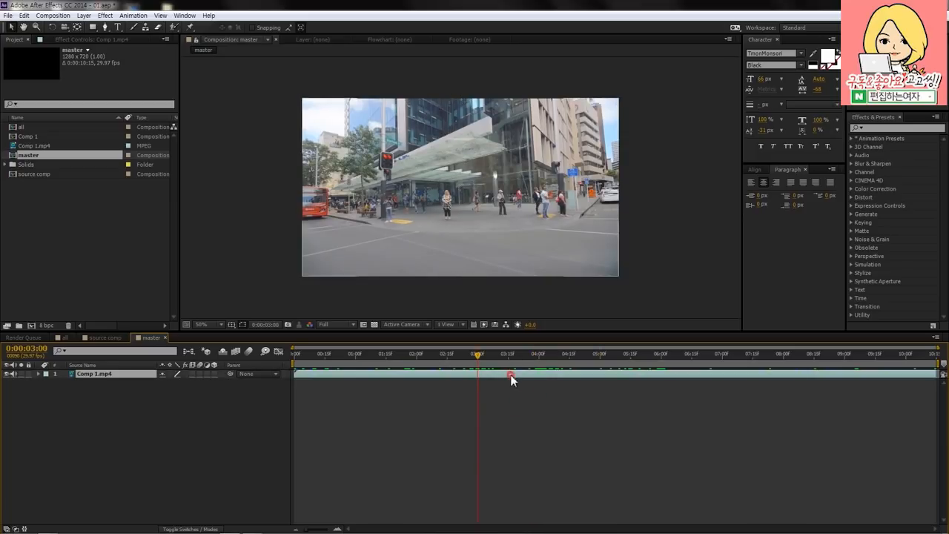
{"action": "right_click", "coordinate": [484, 375]}
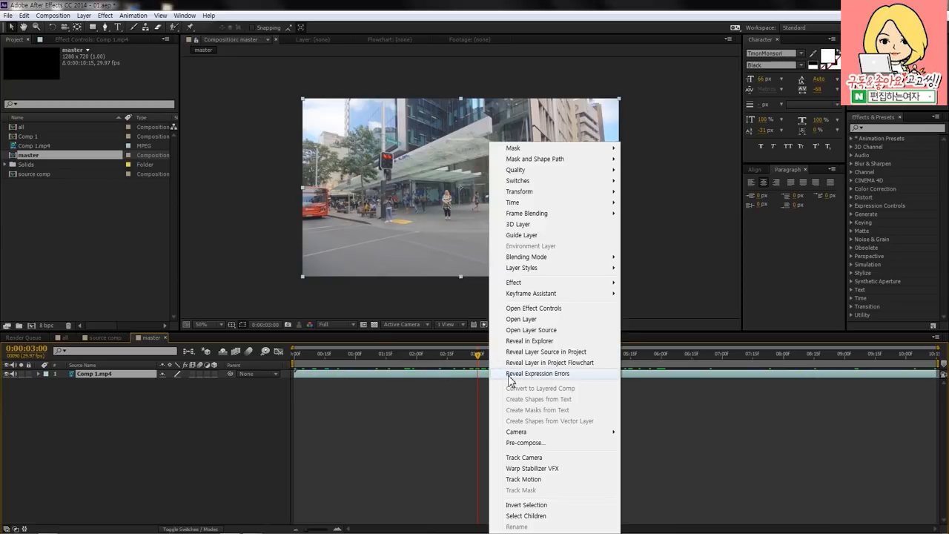
{"action": "left_click", "coordinate": [524, 457]}
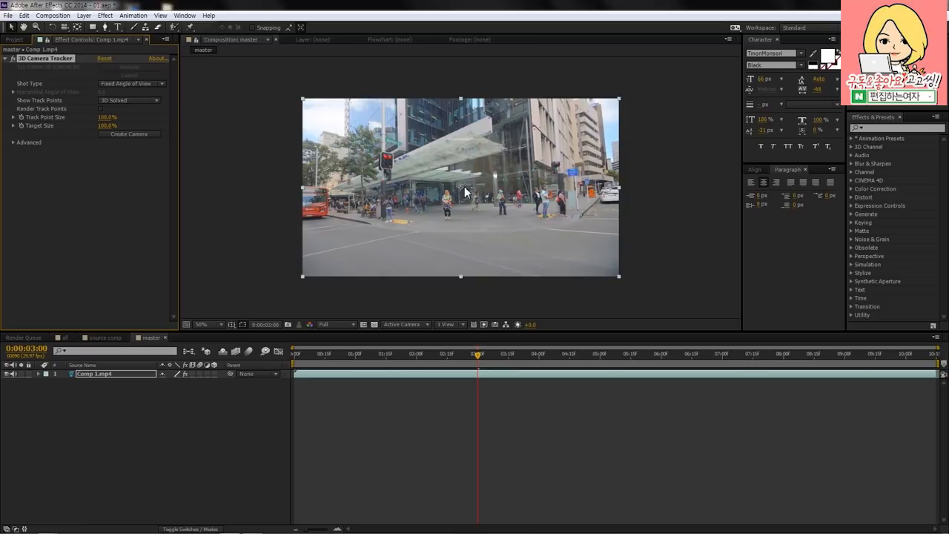
Examine the solved 3D track points on the traffic lights and canopy at different times in the footage.
{"action": "scroll", "coordinate": [467, 191], "scroll_direction": "up", "scroll_amount": 2}
{"action": "key", "text": "v"}
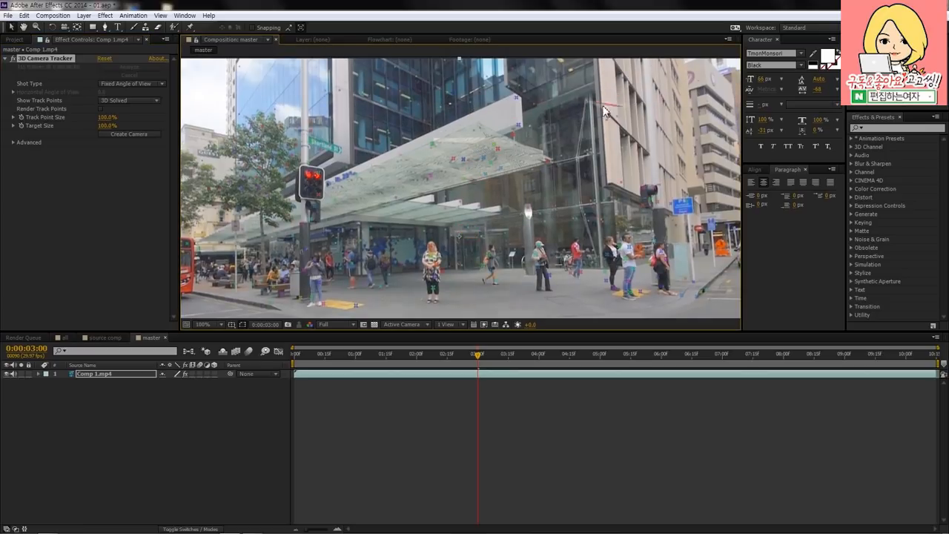
{"action": "scroll", "coordinate": [487, 213], "scroll_direction": "down", "scroll_amount": 2}
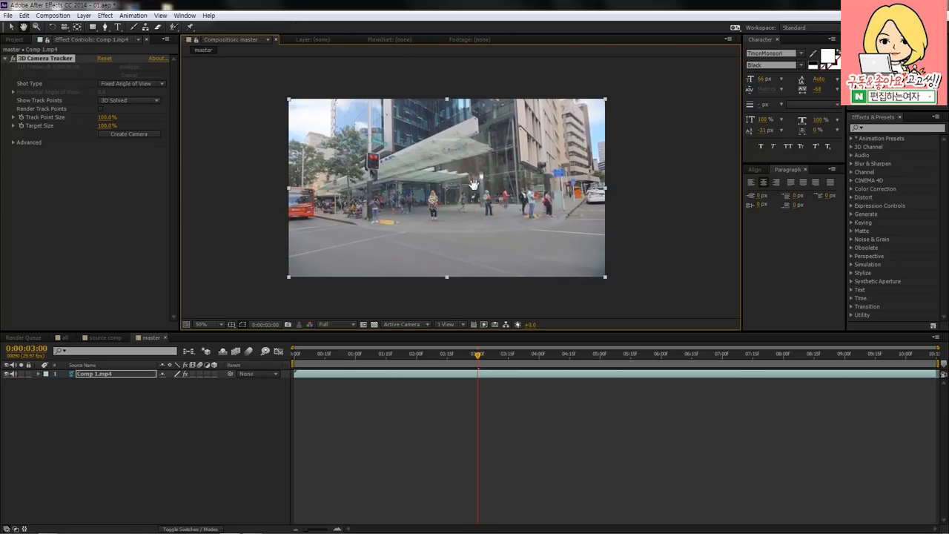
{"action": "scroll", "coordinate": [484, 148], "scroll_direction": "up", "scroll_amount": 2}
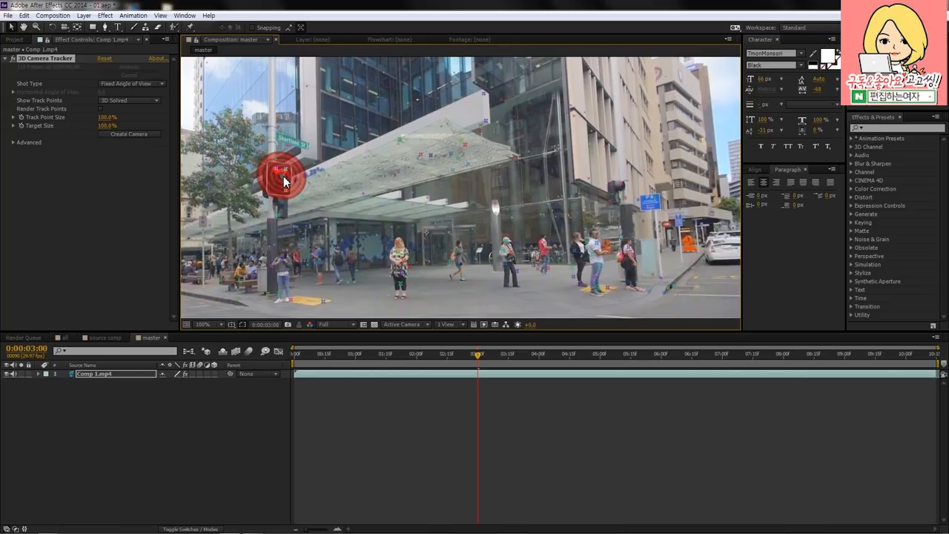
{"action": "left_click_drag", "start_coordinate": [475, 357], "coordinate": [370, 363]}
{"action": "left_click", "coordinate": [602, 181]}
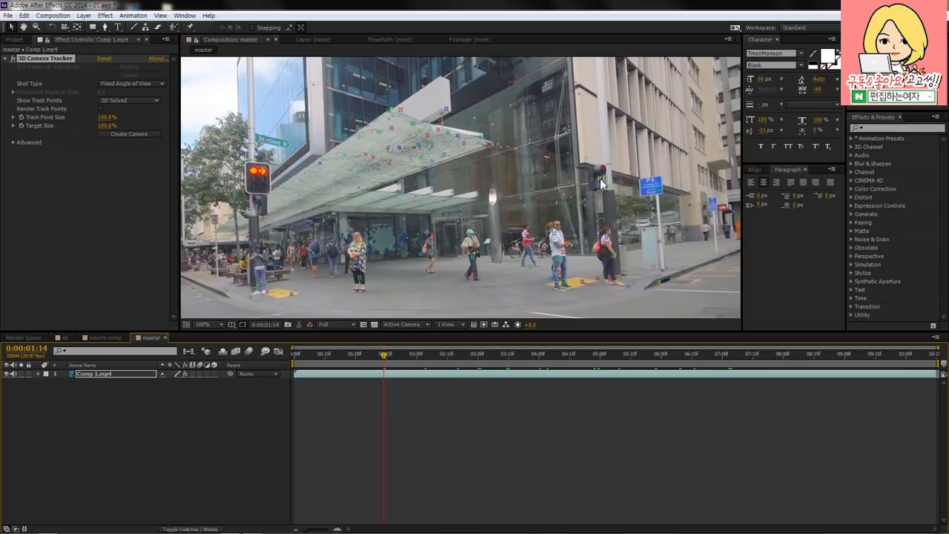
{"action": "left_click", "coordinate": [600, 180]}
{"action": "left_click_drag", "start_coordinate": [437, 354], "coordinate": [775, 365]}
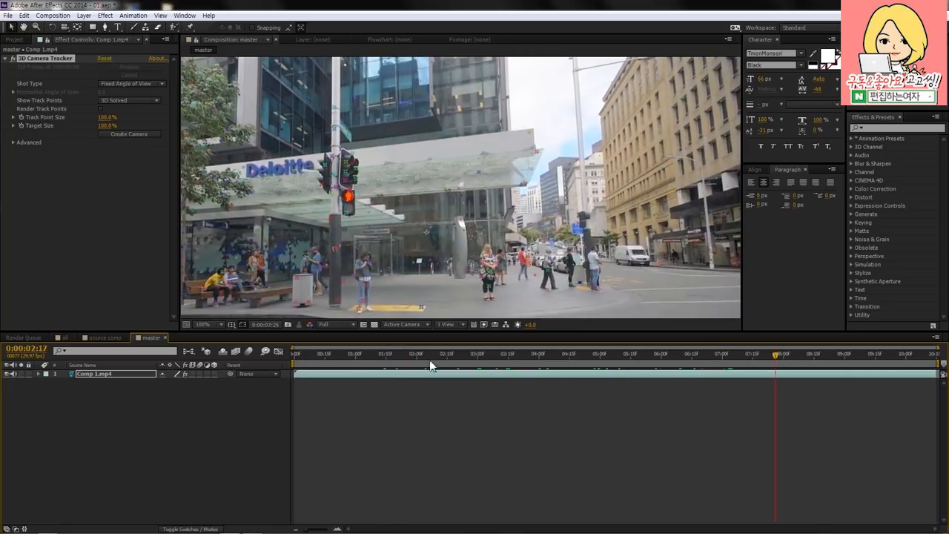
{"action": "left_click", "coordinate": [295, 354]}
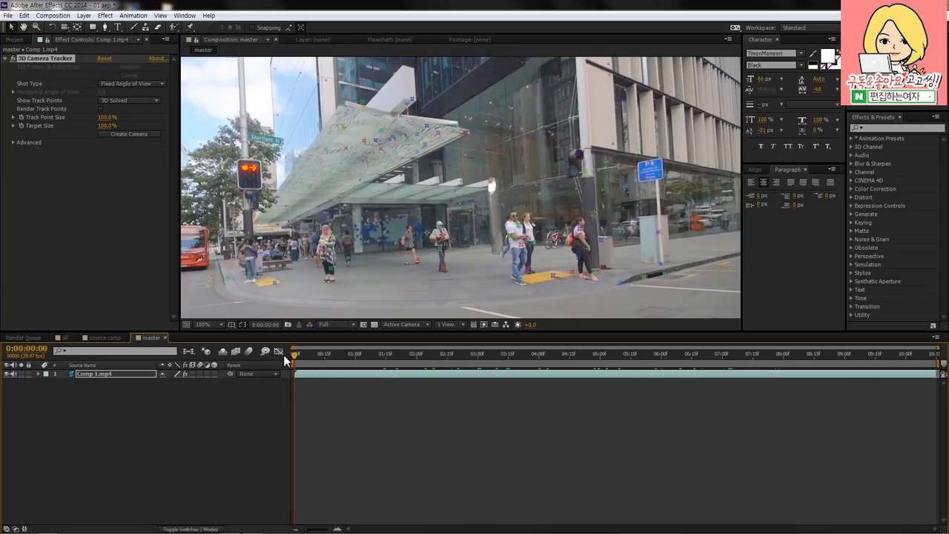
Try out the 3D Camera Tracker's Track Point Size and enlarge its Target Size to 261%.
{"action": "left_click", "coordinate": [452, 129]}
{"action": "left_click_drag", "start_coordinate": [107, 117], "coordinate": [169, 134]}
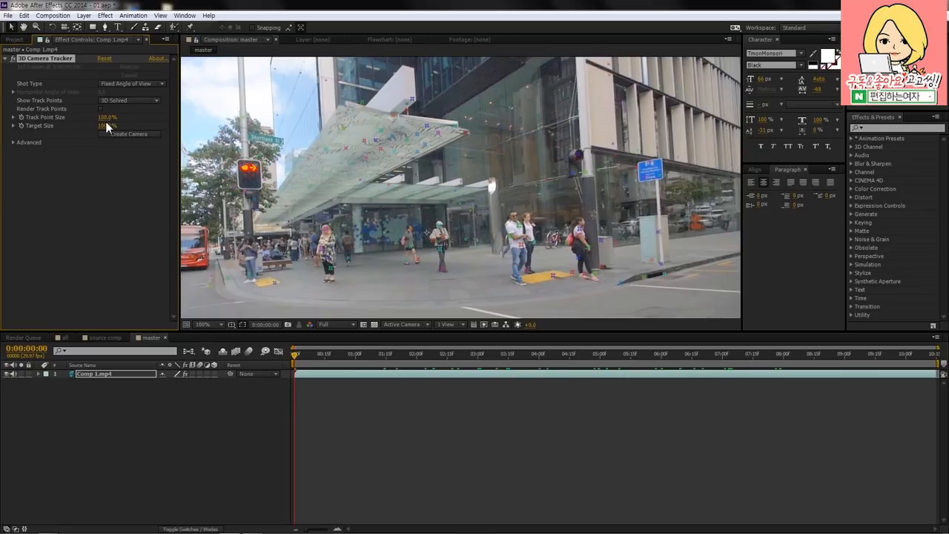
{"action": "left_click_drag", "start_coordinate": [107, 125], "coordinate": [186, 128]}
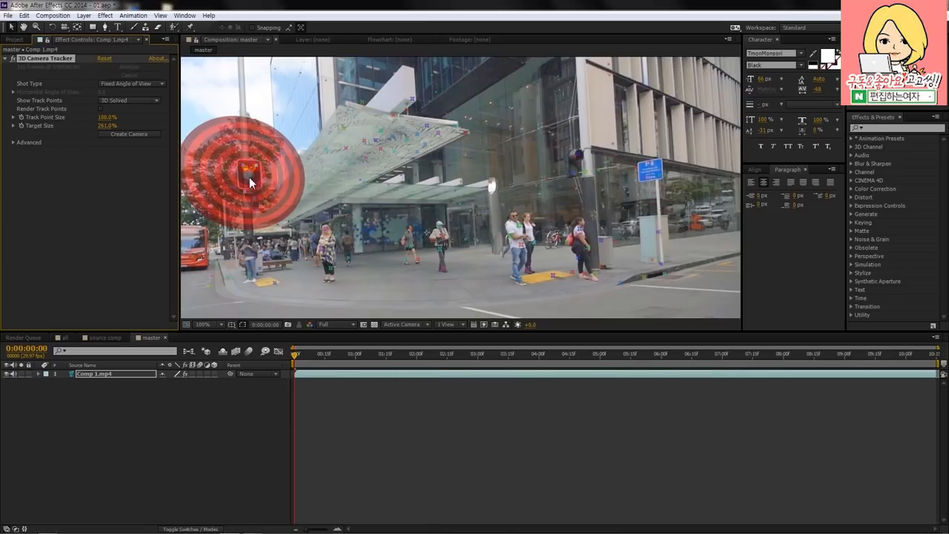
Set the 3D Camera Tracker's Target Size back to 100%.
{"action": "left_click_drag", "start_coordinate": [107, 129], "coordinate": [1, 132]}
{"action": "left_click", "coordinate": [104, 128]}
{"action": "type", "text": "100"}
{"action": "key", "text": "Return"}
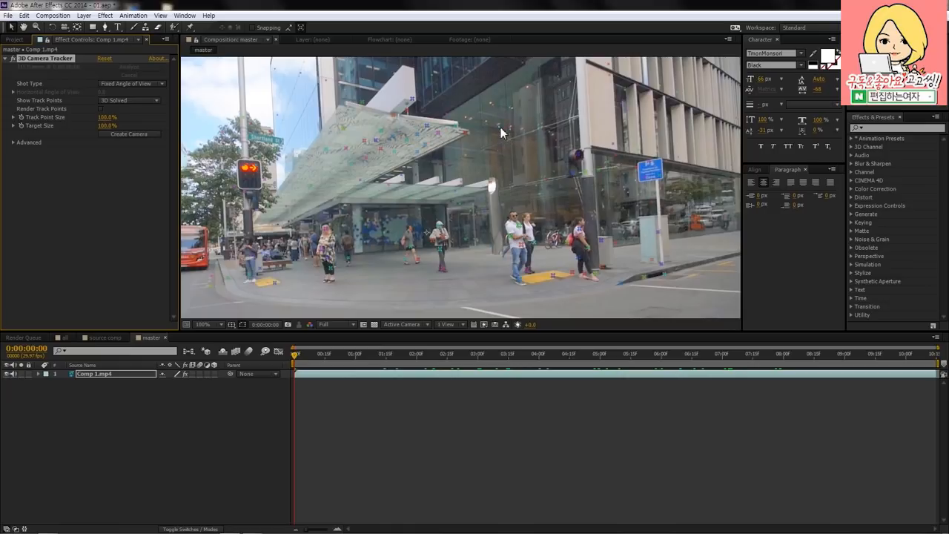
Create a text layer and a camera from the track points on the traffic light beside the tree.
{"action": "mouse_move", "coordinate": [490, 133]}
{"action": "left_mouse_down"}
{"action": "mouse_move", "coordinate": [518, 165]}
{"action": "mouse_move", "coordinate": [537, 149]}
{"action": "mouse_move", "coordinate": [540, 114]}
{"action": "mouse_move", "coordinate": [519, 105]}
{"action": "mouse_move", "coordinate": [494, 131]}
{"action": "left_mouse_up"}
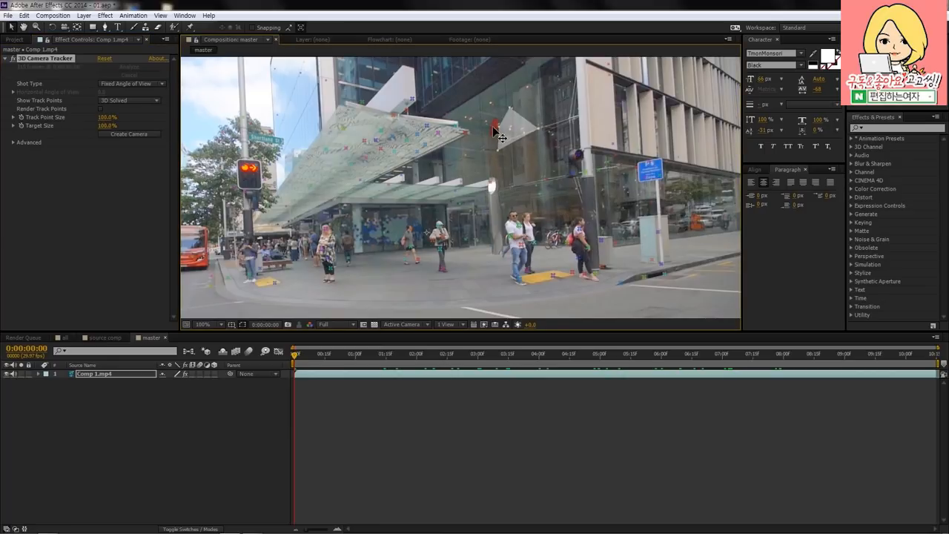
{"action": "left_click", "coordinate": [526, 177]}
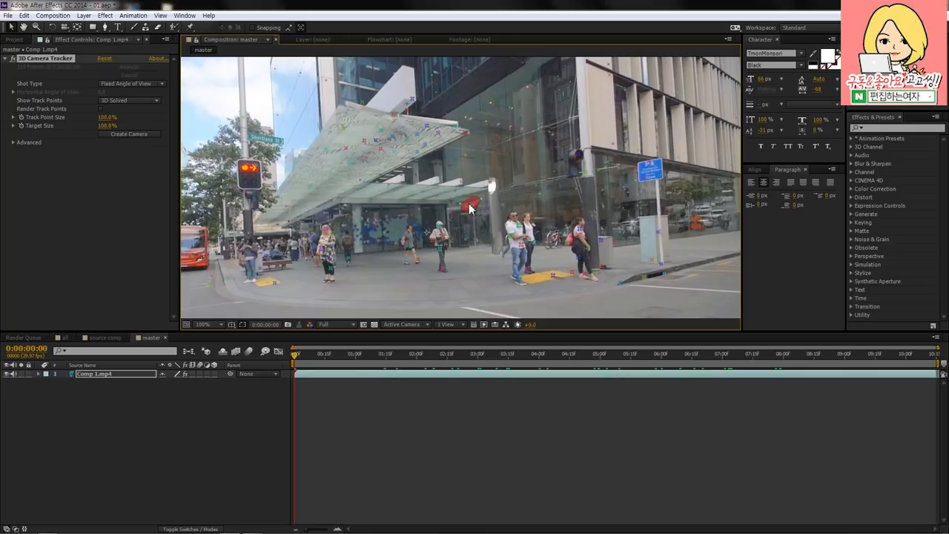
{"action": "left_click_drag", "start_coordinate": [317, 188], "coordinate": [409, 186]}
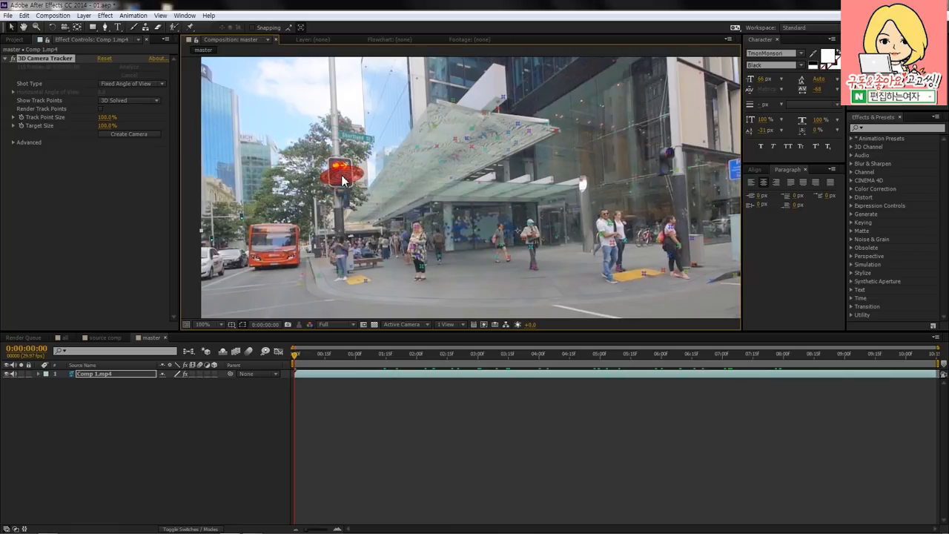
{"action": "right_click", "coordinate": [342, 175]}
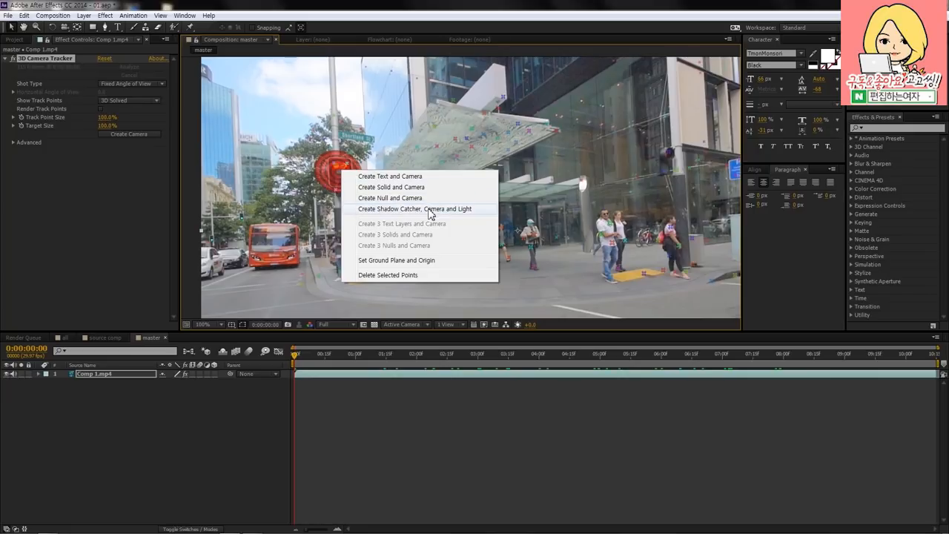
{"action": "left_click", "coordinate": [391, 176]}
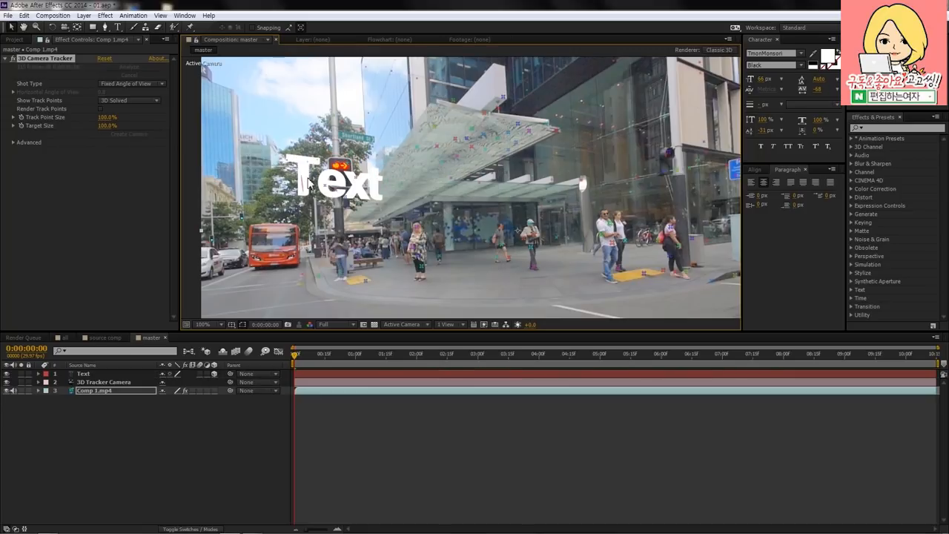
Change the traffic light text to "공간을" and set its baseline shift to 28 px to raise it above the light.
{"action": "left_click", "coordinate": [83, 374]}
{"action": "key", "text": "ctrl+t"}
{"action": "left_click_drag", "start_coordinate": [282, 171], "coordinate": [409, 172]}
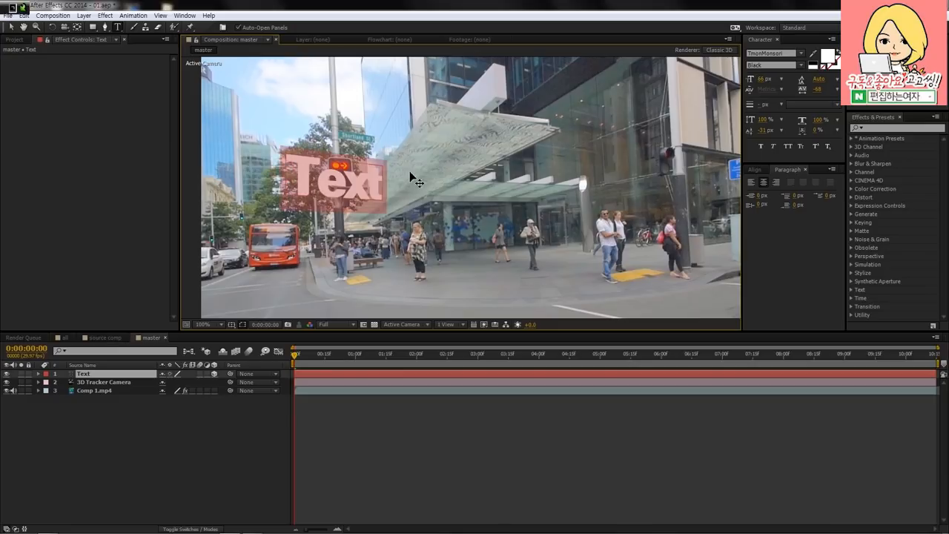
{"action": "type", "text": "공간을"}
{"action": "left_click", "coordinate": [9, 28]}
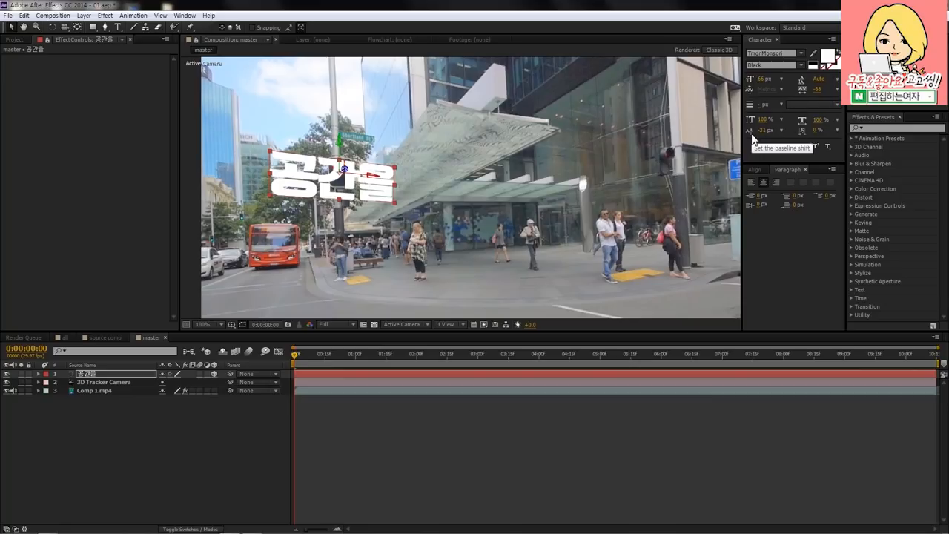
{"action": "left_click_drag", "start_coordinate": [763, 131], "coordinate": [797, 130]}
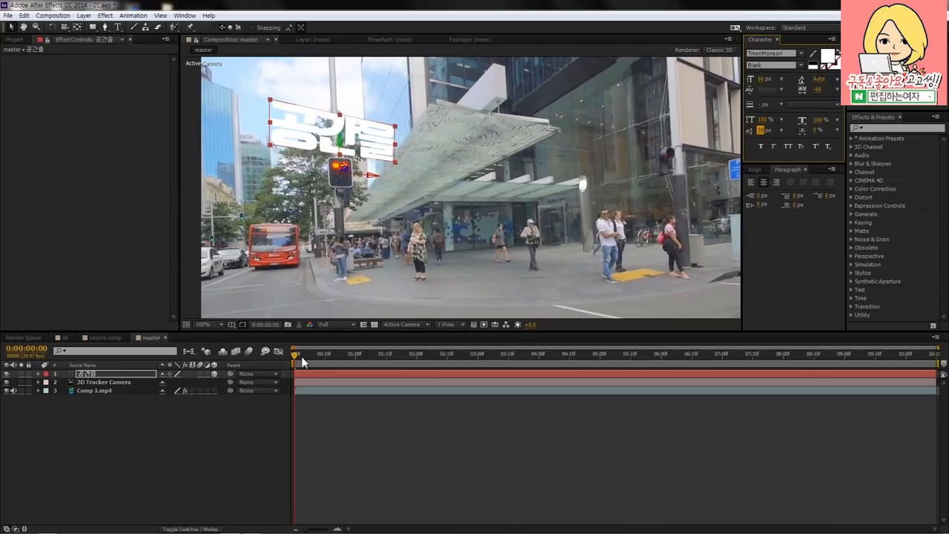
Straighten the 공간을 layer by setting X Rotation to -3°, Y Rotation to +14° and Z Rotation to -2°.
{"action": "mouse_move", "coordinate": [298, 356]}
{"action": "left_mouse_down"}
{"action": "mouse_move", "coordinate": [690, 364]}
{"action": "mouse_move", "coordinate": [860, 351]}
{"action": "mouse_move", "coordinate": [597, 363]}
{"action": "mouse_move", "coordinate": [290, 357]}
{"action": "left_mouse_up"}
{"action": "left_click_drag", "start_coordinate": [354, 356], "coordinate": [828, 354]}
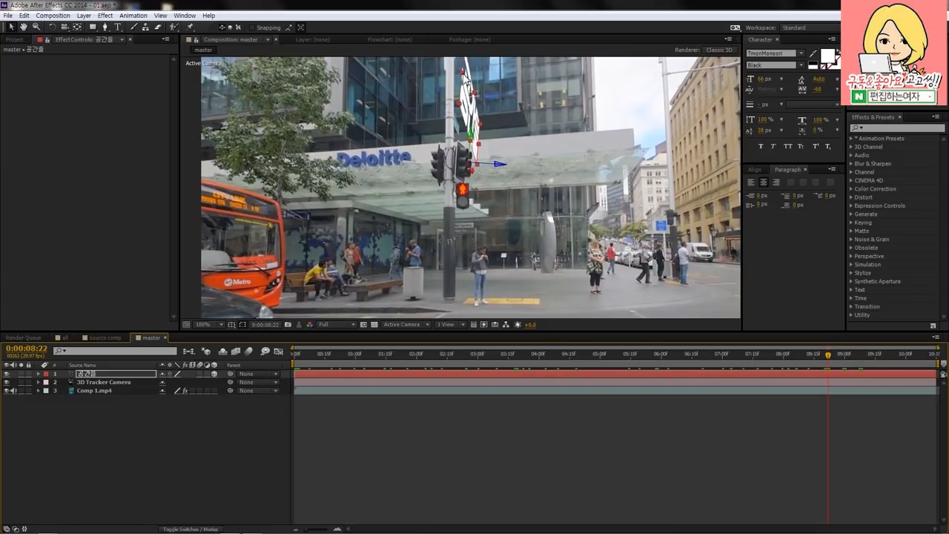
{"action": "left_click", "coordinate": [91, 376]}
{"action": "key", "text": "r"}
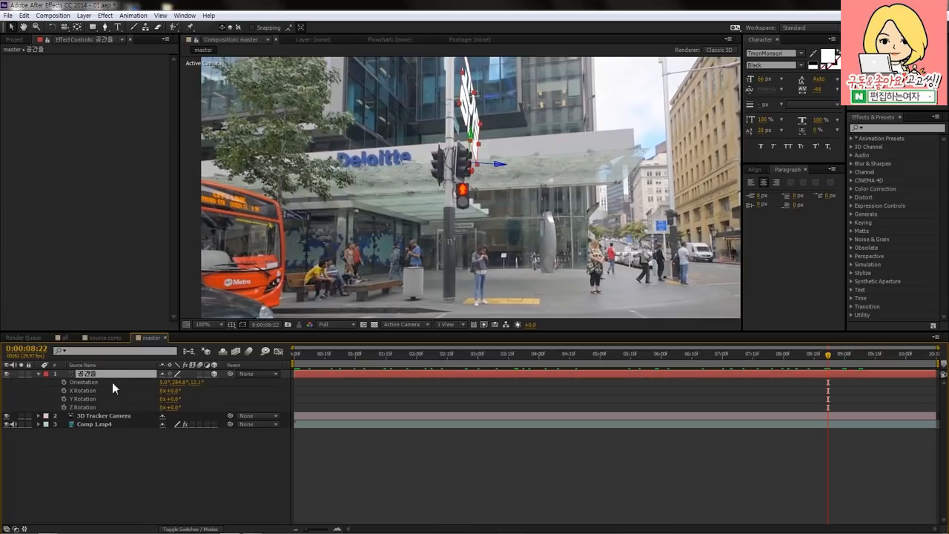
{"action": "left_click", "coordinate": [175, 407]}
{"action": "key", "text": "ctrl+z"}
{"action": "left_click_drag", "start_coordinate": [175, 399], "coordinate": [173, 391]}
{"action": "key", "text": "ctrl+z"}
{"action": "left_click_drag", "start_coordinate": [827, 353], "coordinate": [269, 353]}
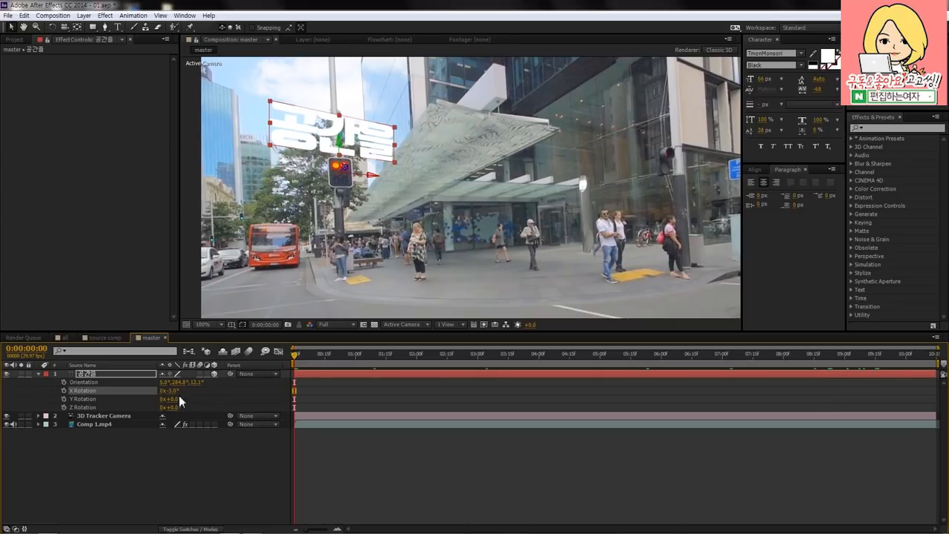
{"action": "mouse_move", "coordinate": [174, 407]}
{"action": "left_mouse_down"}
{"action": "mouse_move", "coordinate": [183, 398]}
{"action": "mouse_move", "coordinate": [171, 408]}
{"action": "left_mouse_up"}
{"action": "key", "text": "ctrl+z"}
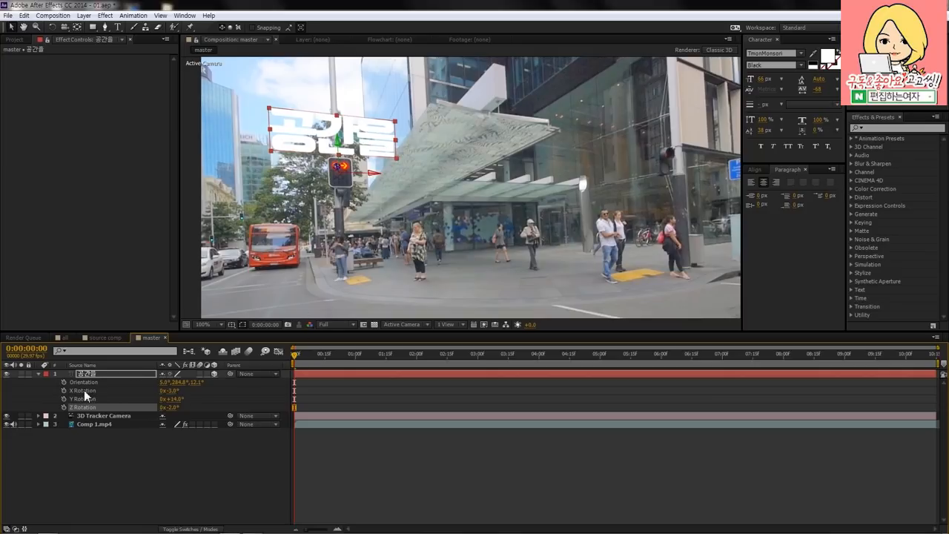
{"action": "left_click_drag", "start_coordinate": [299, 354], "coordinate": [276, 362]}
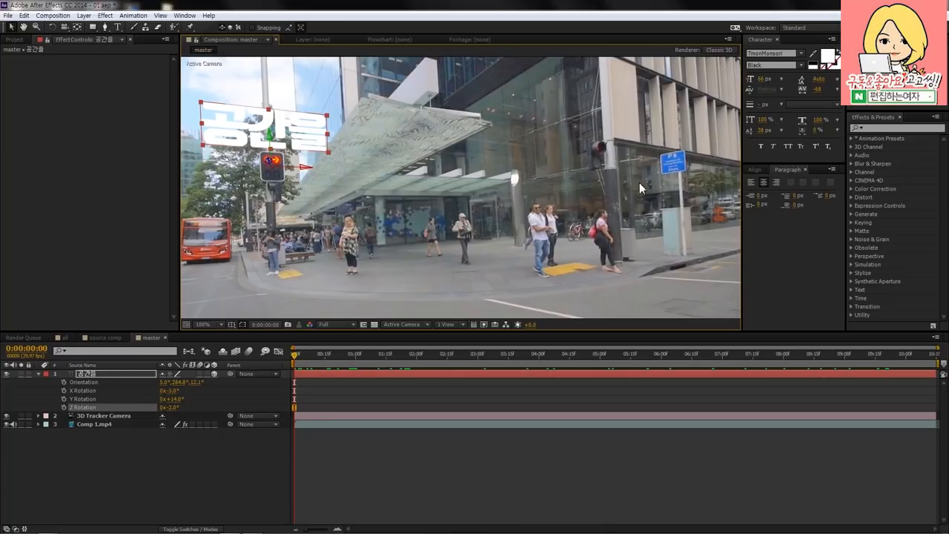
Create a second text layer from the Comp 1.mp4 track points at the base of the pole beside the standing woman.
{"action": "left_click", "coordinate": [544, 453]}
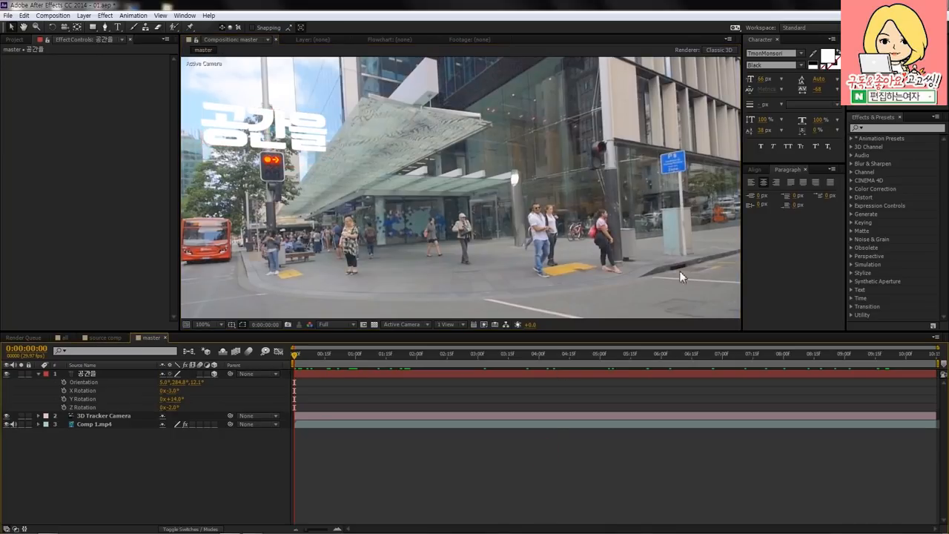
{"action": "key", "text": "space"}
{"action": "left_click_drag", "start_coordinate": [586, 195], "coordinate": [581, 192]}
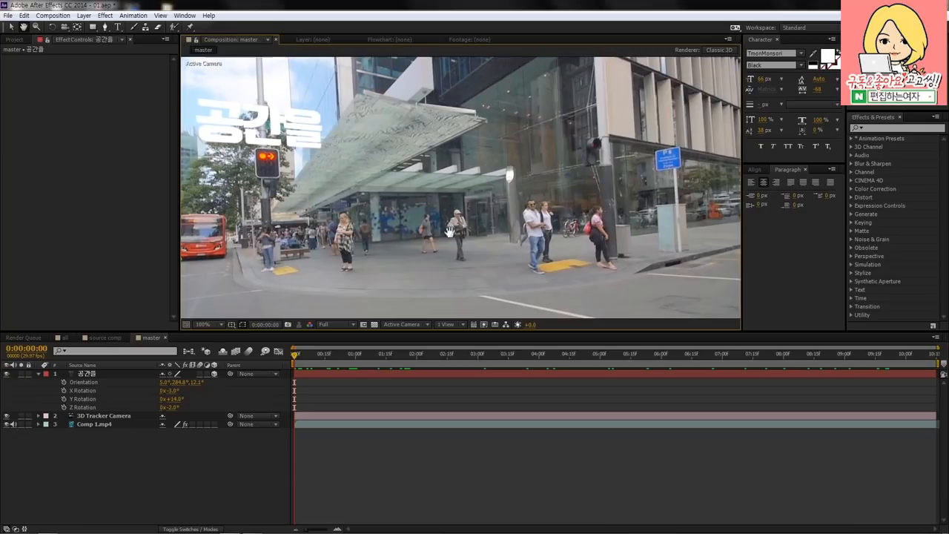
{"action": "left_click", "coordinate": [113, 423]}
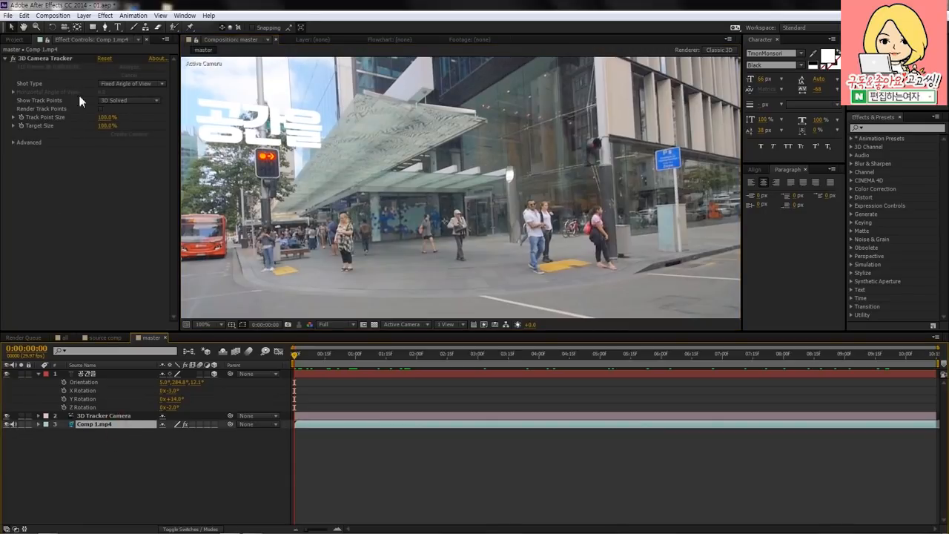
{"action": "left_click", "coordinate": [32, 58]}
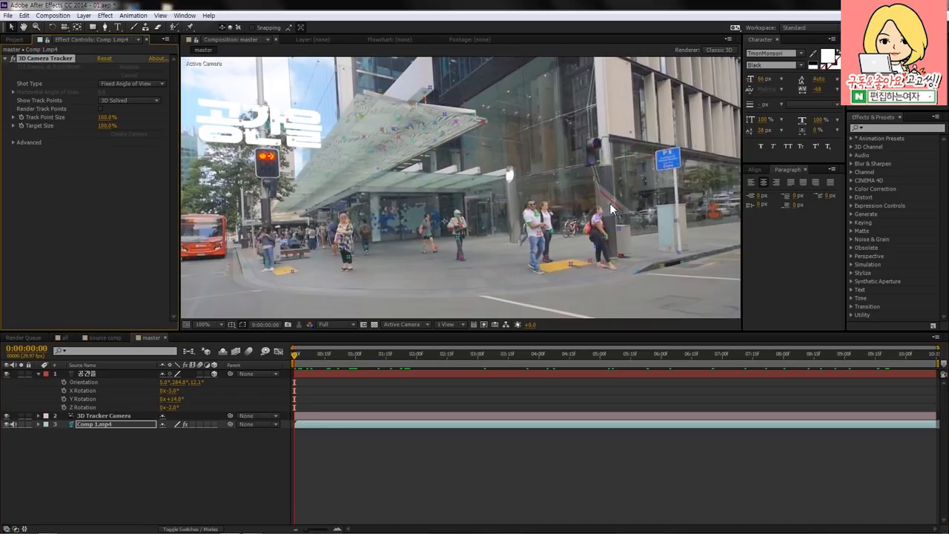
{"action": "mouse_move", "coordinate": [603, 215]}
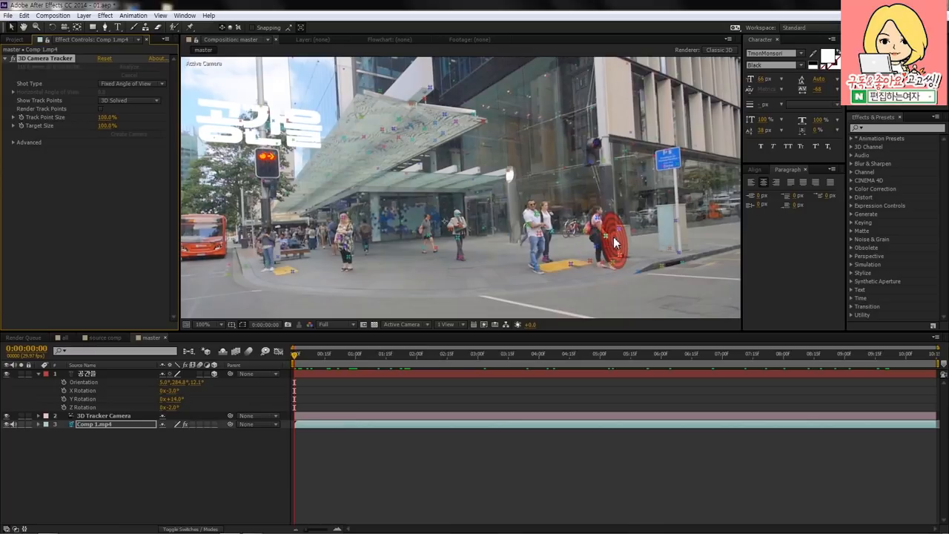
{"action": "right_click", "coordinate": [614, 241]}
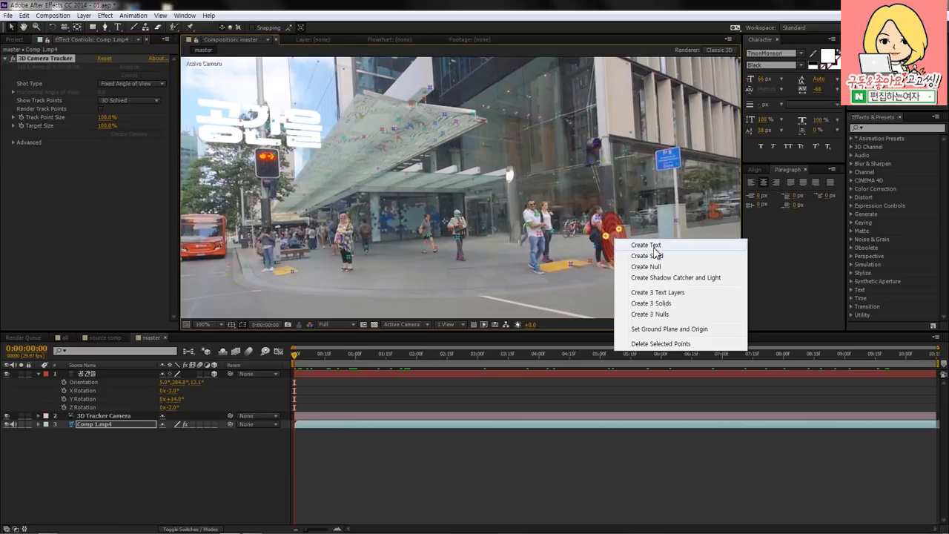
{"action": "left_click", "coordinate": [653, 246]}
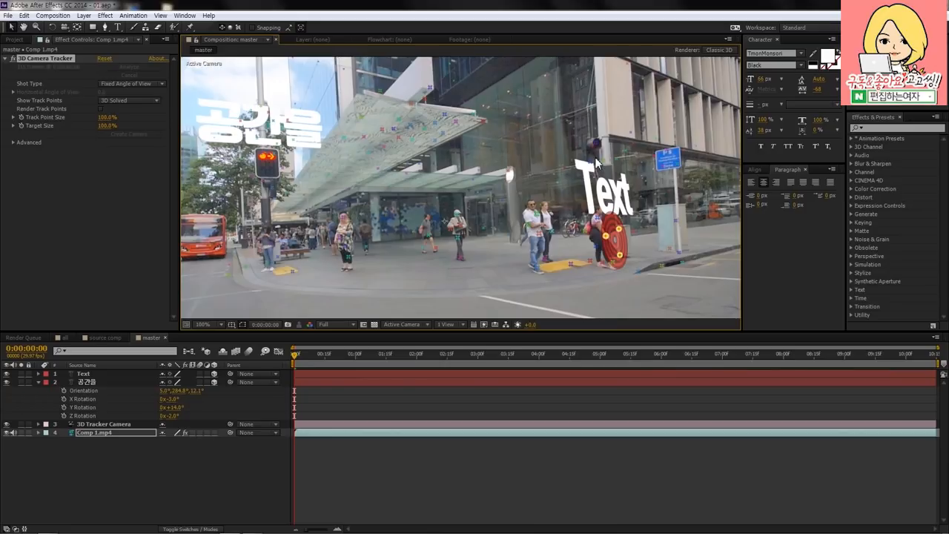
Change the new text to "따라다니기" and set its baseline shift to 43 px.
{"action": "double_click", "coordinate": [117, 374]}
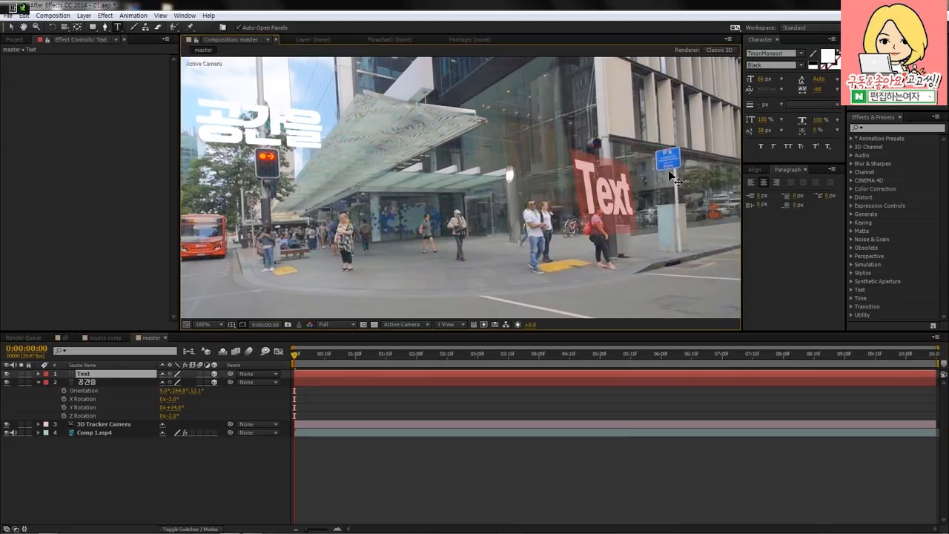
{"action": "type", "text": "따라다니ㄱ"}
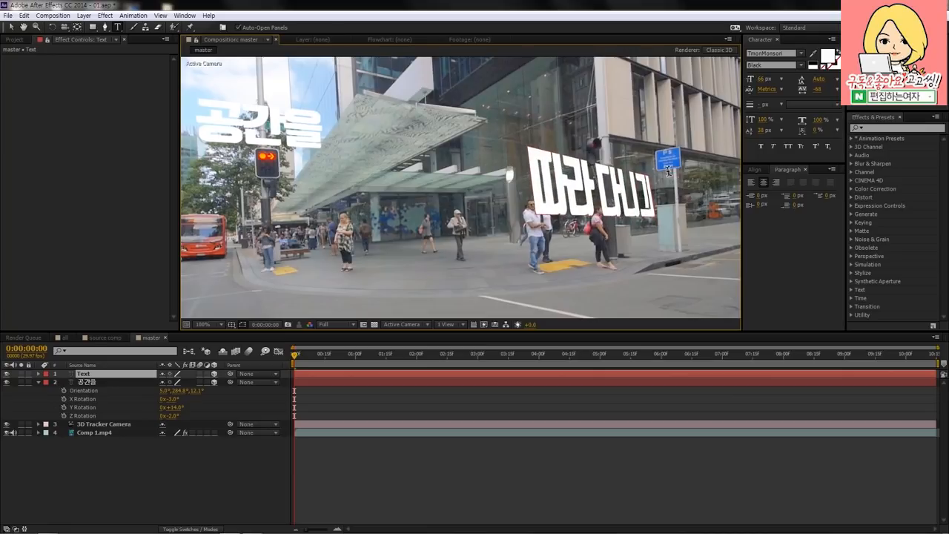
{"action": "left_click", "coordinate": [11, 26]}
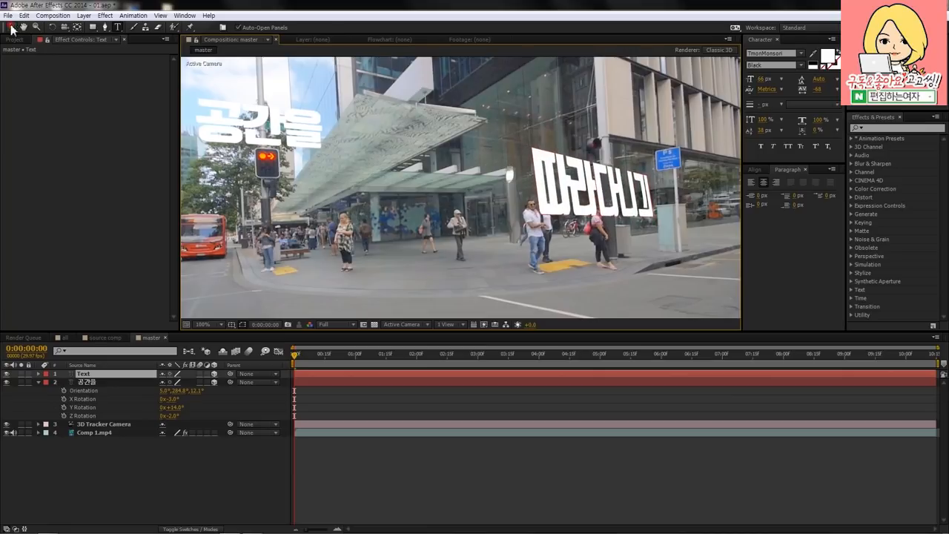
{"action": "left_click_drag", "start_coordinate": [757, 133], "coordinate": [744, 131]}
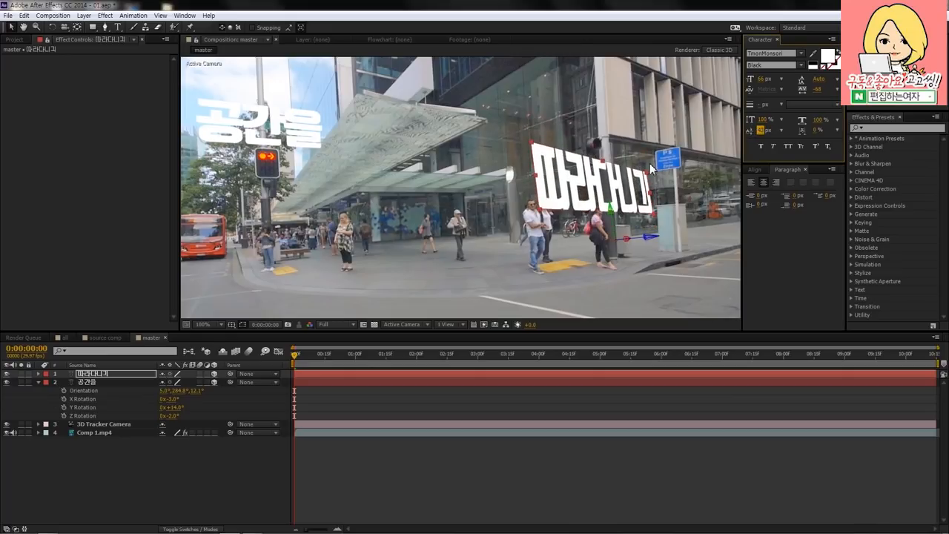
Set the 따라다니기 layer's X Rotation to +7° and check its alignment at the start of the footage.
{"action": "left_click", "coordinate": [91, 375]}
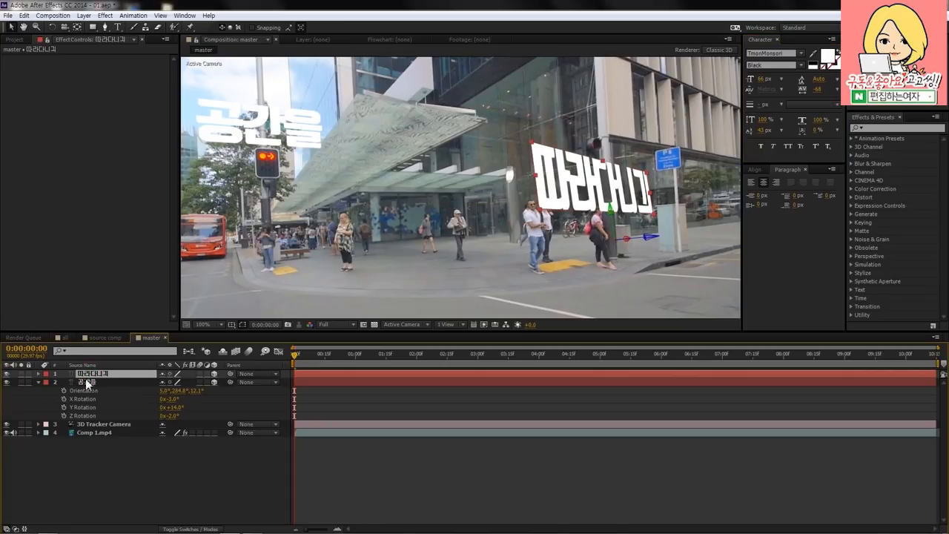
{"action": "key", "text": "r"}
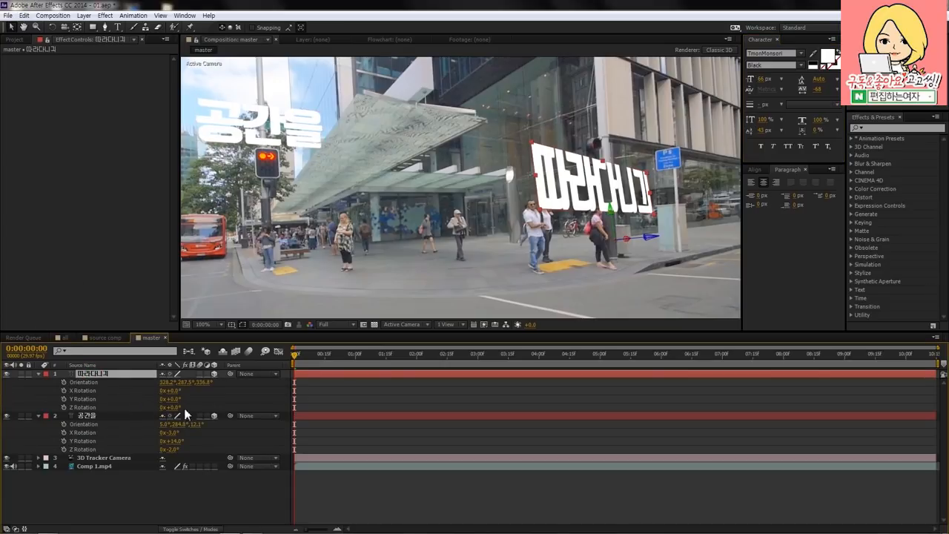
{"action": "left_click_drag", "start_coordinate": [170, 390], "coordinate": [178, 391]}
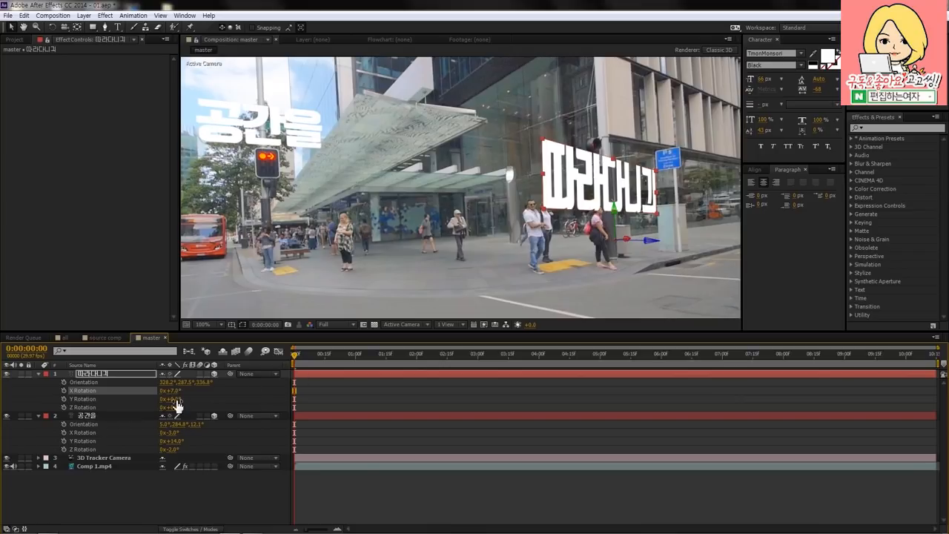
{"action": "left_click_drag", "start_coordinate": [295, 355], "coordinate": [271, 355]}
{"action": "mouse_move", "coordinate": [303, 359]}
{"action": "left_mouse_down"}
{"action": "mouse_move", "coordinate": [346, 357]}
{"action": "mouse_move", "coordinate": [287, 357]}
{"action": "left_mouse_up"}
Examine the text placements in the finished "all" composition from the start to 0:00:01:18.
{"action": "left_click", "coordinate": [64, 337]}
{"action": "left_click_drag", "start_coordinate": [363, 355], "coordinate": [291, 354]}
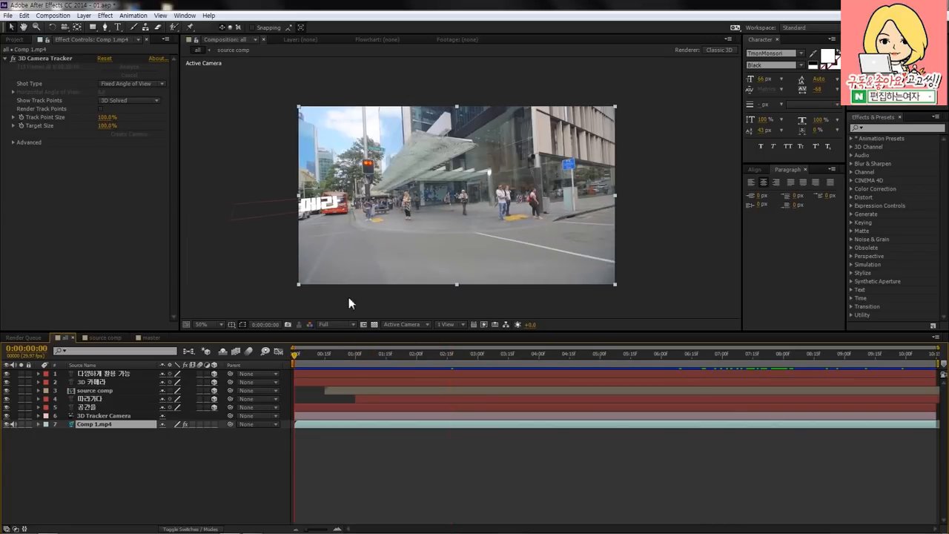
{"action": "scroll", "coordinate": [392, 238], "scroll_direction": "up", "scroll_amount": 1}
{"action": "key", "text": "space"}
{"action": "left_click_drag", "start_coordinate": [430, 174], "coordinate": [453, 200]}
{"action": "left_click_drag", "start_coordinate": [317, 353], "coordinate": [391, 354]}
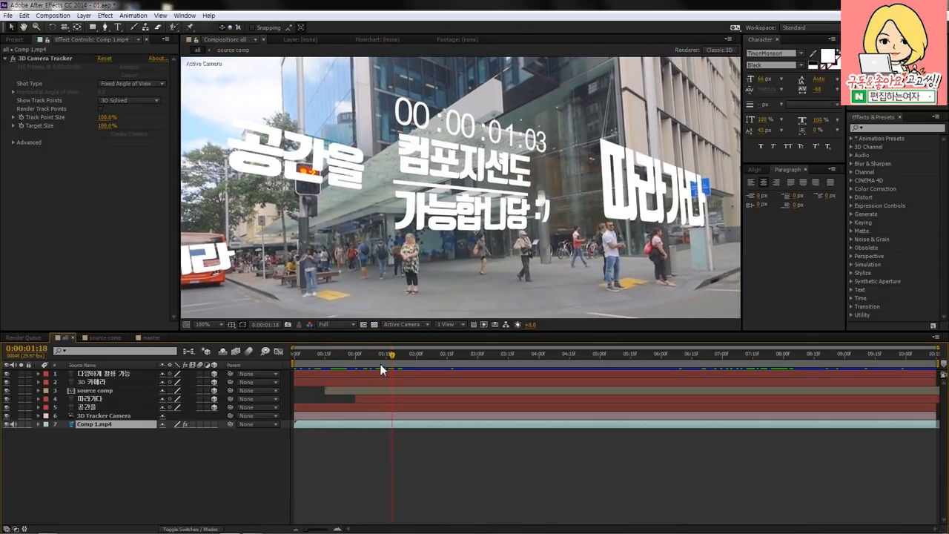
Collapse the rotation properties of both text layers in the master composition and compare it with the "all" composition.
{"action": "left_click", "coordinate": [152, 337]}
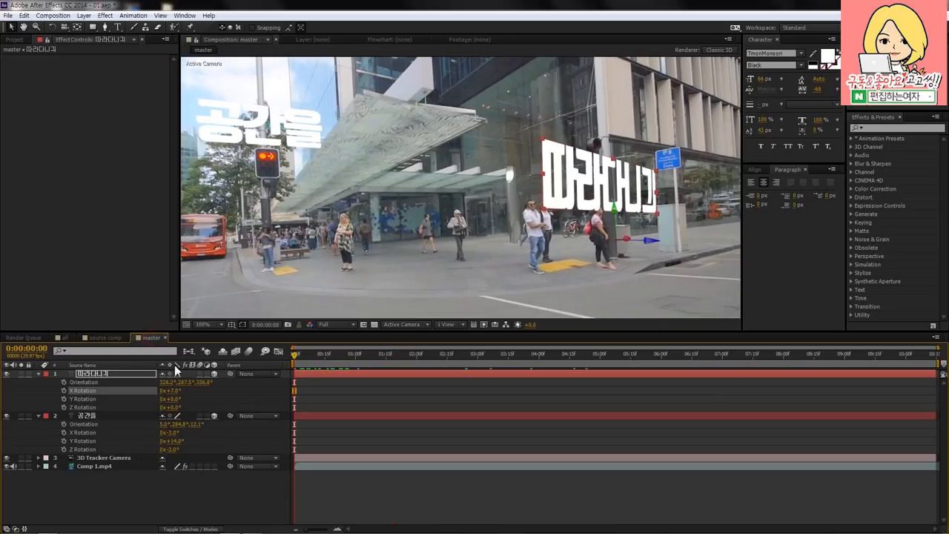
{"action": "left_click", "coordinate": [38, 375]}
{"action": "left_click", "coordinate": [39, 382]}
{"action": "left_click", "coordinate": [63, 338]}
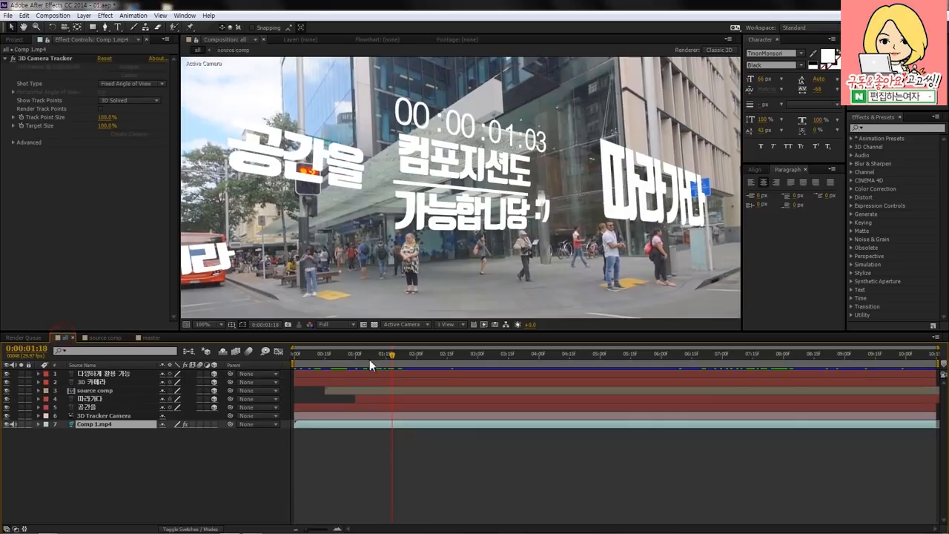
{"action": "left_click", "coordinate": [152, 338]}
{"action": "left_click", "coordinate": [262, 471]}
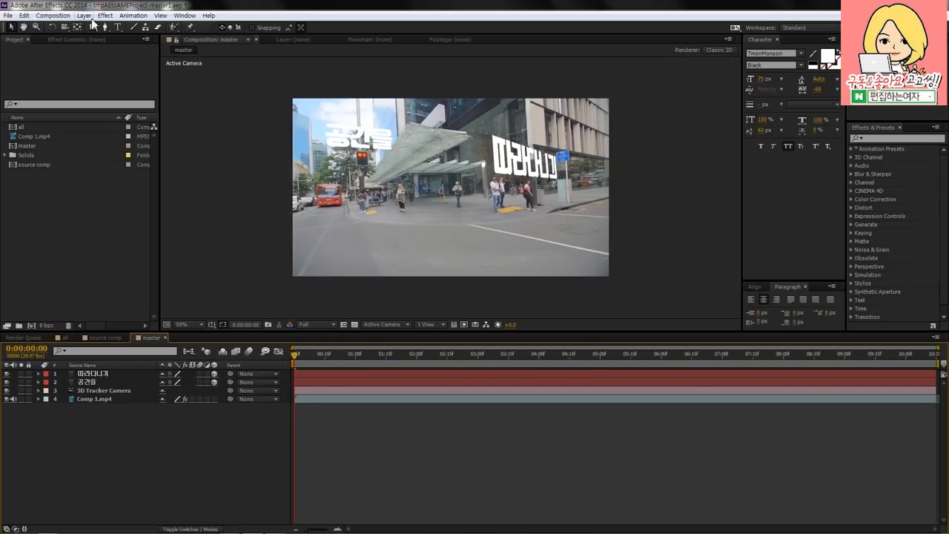
Create a new 1280 x 720 composition named "source compo" at 29.97 fps with a duration of 0:00:10:15.
{"action": "left_click", "coordinate": [53, 15]}
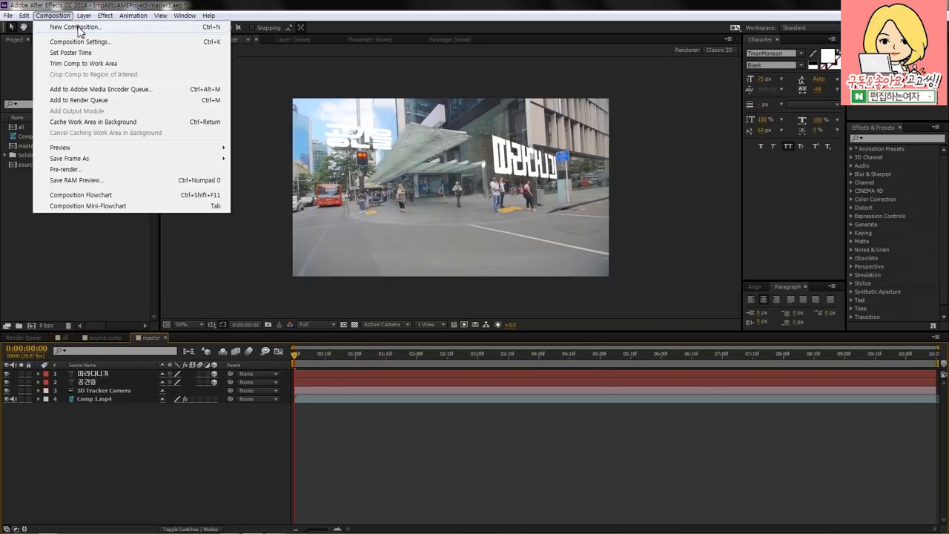
{"action": "left_click", "coordinate": [78, 30]}
{"action": "type", "text": "sour"}
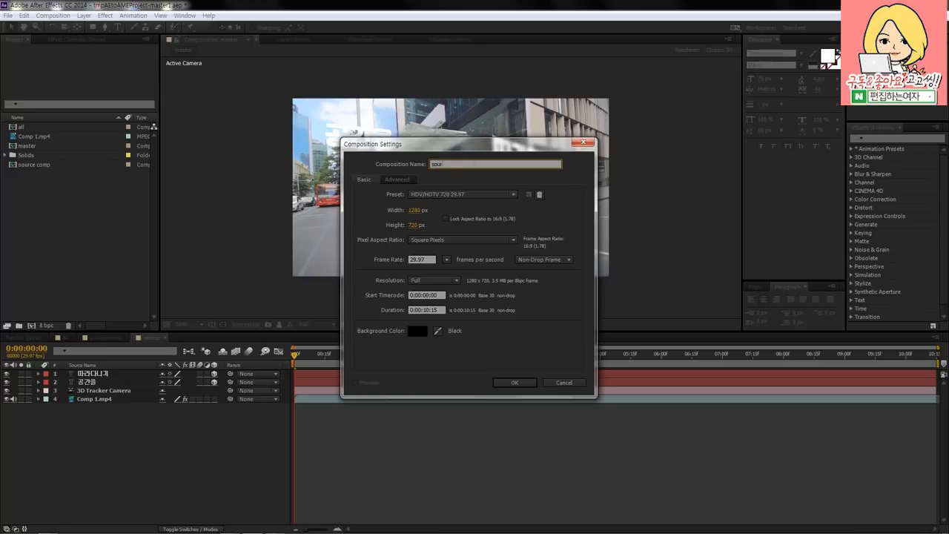
{"action": "key", "text": "Tab"}
{"action": "key", "text": "Tab"}
{"action": "key", "text": "Tab"}
{"action": "key", "text": "Tab"}
{"action": "key", "text": "Tab"}
{"action": "key", "text": "Tab"}
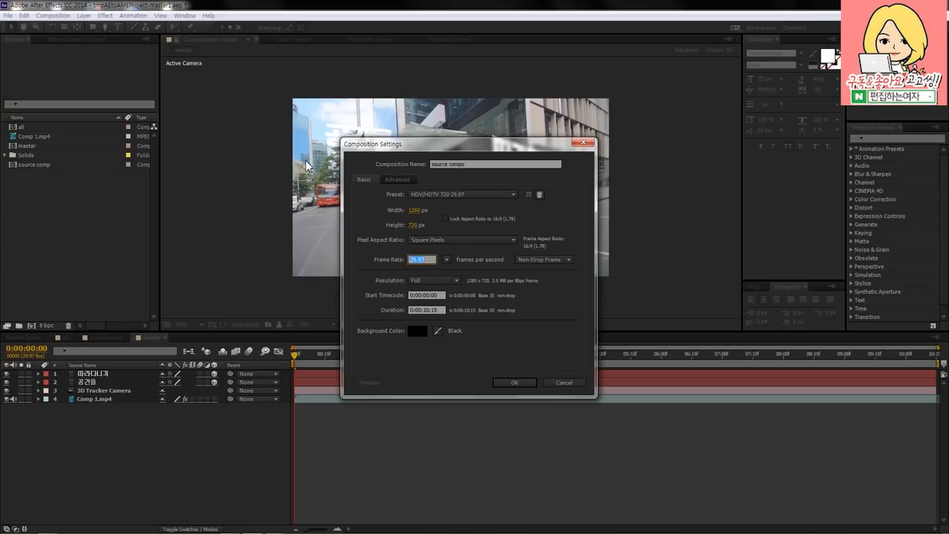
{"action": "key", "text": "Tab"}
{"action": "key", "text": "Tab"}
{"action": "key", "text": "Tab"}
{"action": "key", "text": "Tab"}
{"action": "left_click_drag", "start_coordinate": [430, 259], "coordinate": [402, 259]}
{"action": "left_click_drag", "start_coordinate": [440, 310], "coordinate": [316, 311]}
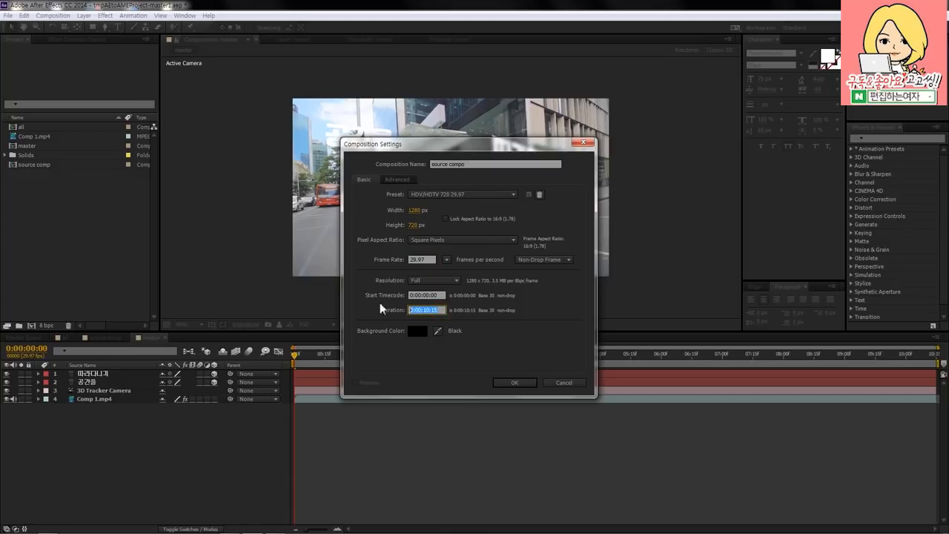
{"action": "left_click", "coordinate": [522, 382]}
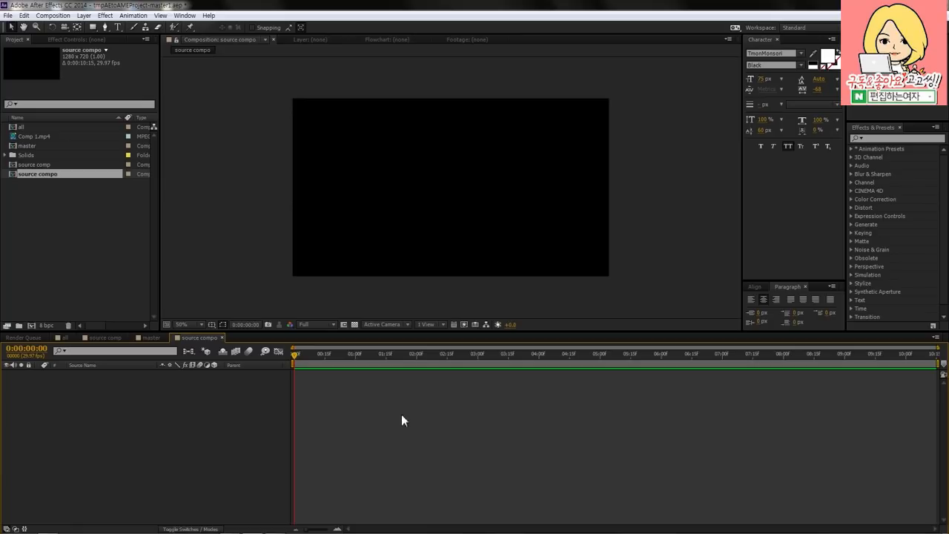
Add a text layer reading "컴포지션도" in the upper part of the source compo frame.
{"action": "left_click", "coordinate": [117, 26]}
{"action": "left_click", "coordinate": [349, 164]}
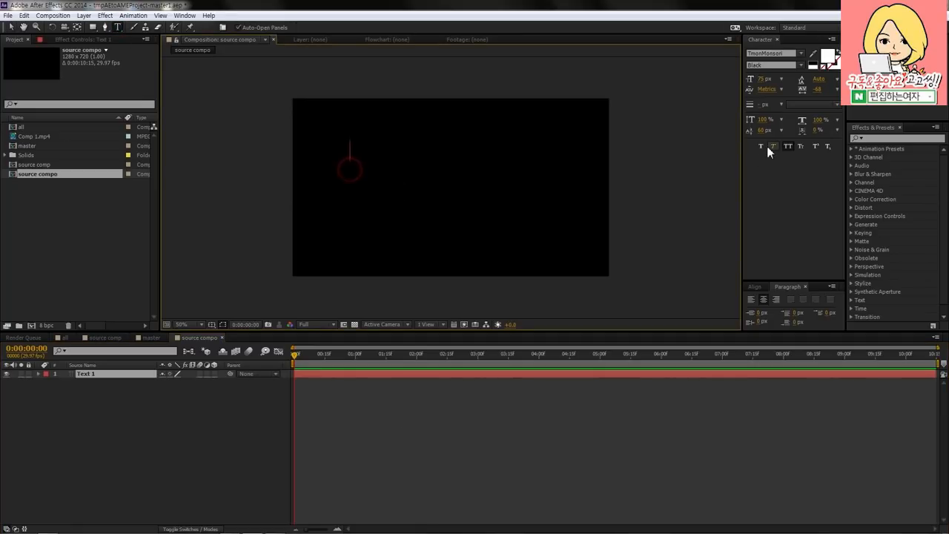
{"action": "type", "text": "ZJA"}
{"action": "key", "text": "BackSpace"}
{"action": "key", "text": "BackSpace"}
{"action": "key", "text": "BackSpace"}
{"action": "key", "text": "Hangul"}
{"action": "type", "text": "컴포지션도"}
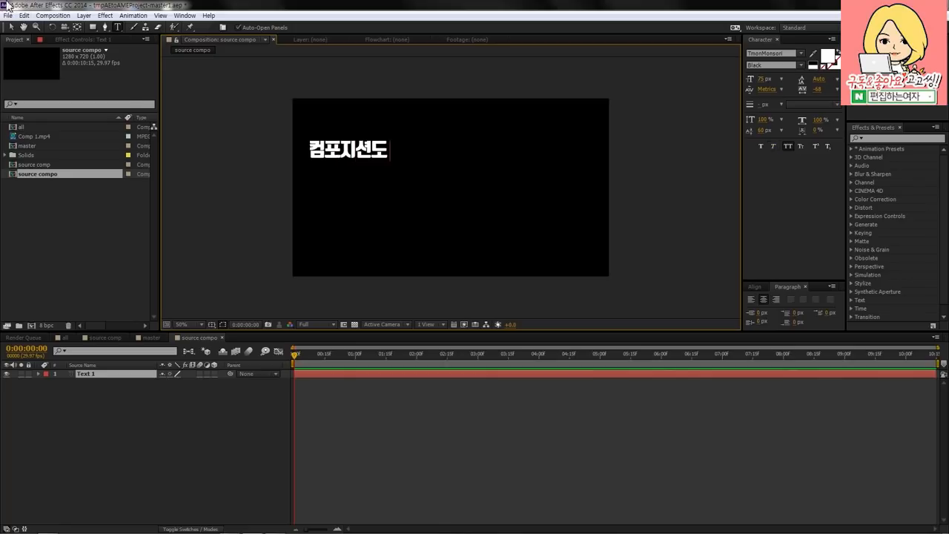
Enlarge the 컴포지션도 text to 164 px and move it down toward the centre of the frame.
{"action": "left_click", "coordinate": [11, 27]}
{"action": "left_click_drag", "start_coordinate": [771, 79], "coordinate": [823, 79]}
{"action": "left_click_drag", "start_coordinate": [381, 142], "coordinate": [448, 219]}
Duplicate the 컴포지션도 text as a second line and change one copy's wording to "가능하다규".
{"action": "key", "text": "ctrl+d"}
{"action": "double_click", "coordinate": [449, 220]}
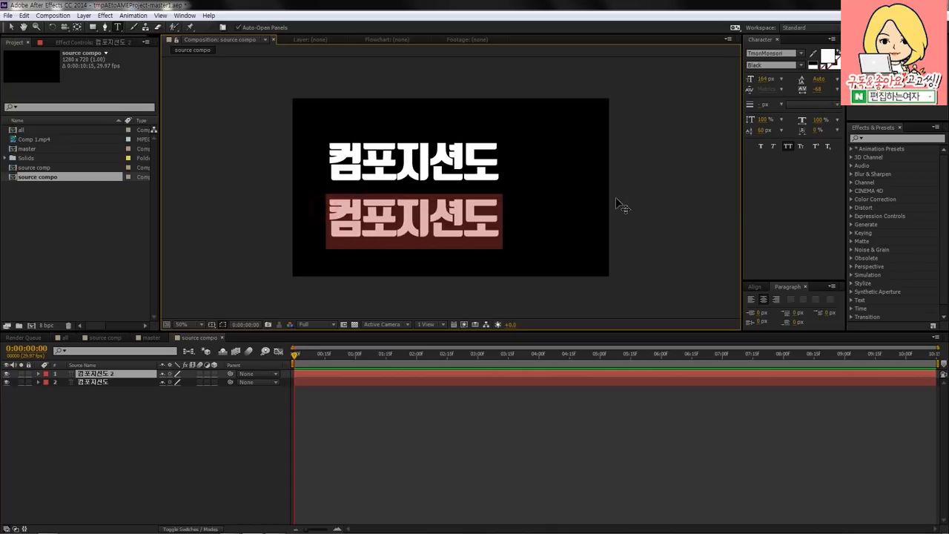
{"action": "type", "text": "가능하다능 ~"}
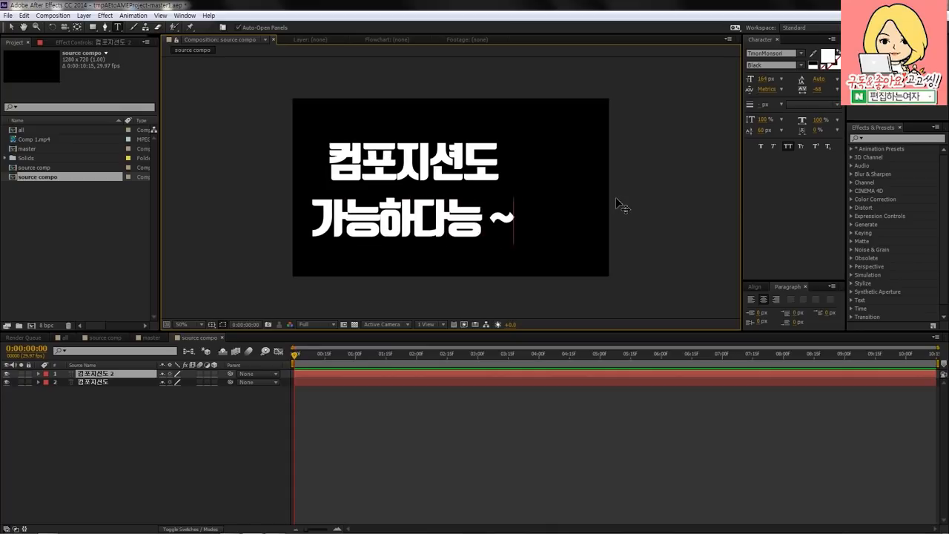
{"action": "key", "text": "BackSpace"}
{"action": "key", "text": "BackSpace"}
{"action": "key", "text": "BackSpace"}
{"action": "type", "text": "규"}
{"action": "left_click", "coordinate": [11, 29]}
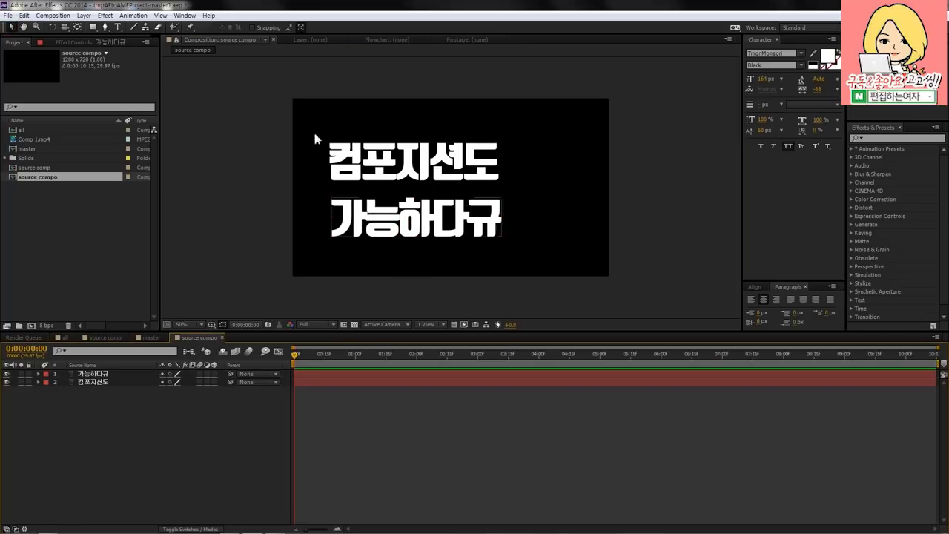
Draw a straight horizontal white line between the two text lines with the Pen tool, extending past their end.
{"action": "left_click", "coordinate": [104, 27]}
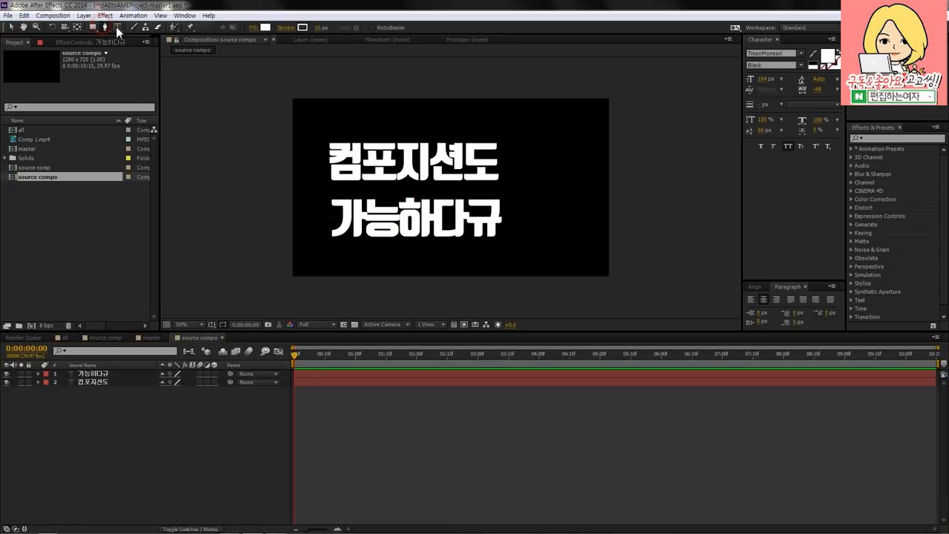
{"action": "left_click", "coordinate": [324, 190]}
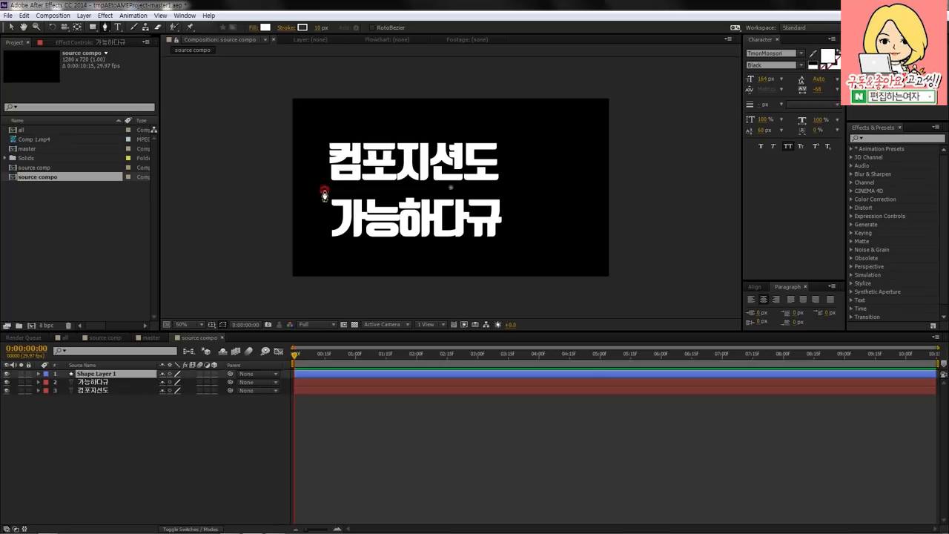
{"action": "left_click", "coordinate": [582, 190]}
{"action": "left_click", "coordinate": [11, 27]}
{"action": "left_click", "coordinate": [402, 418]}
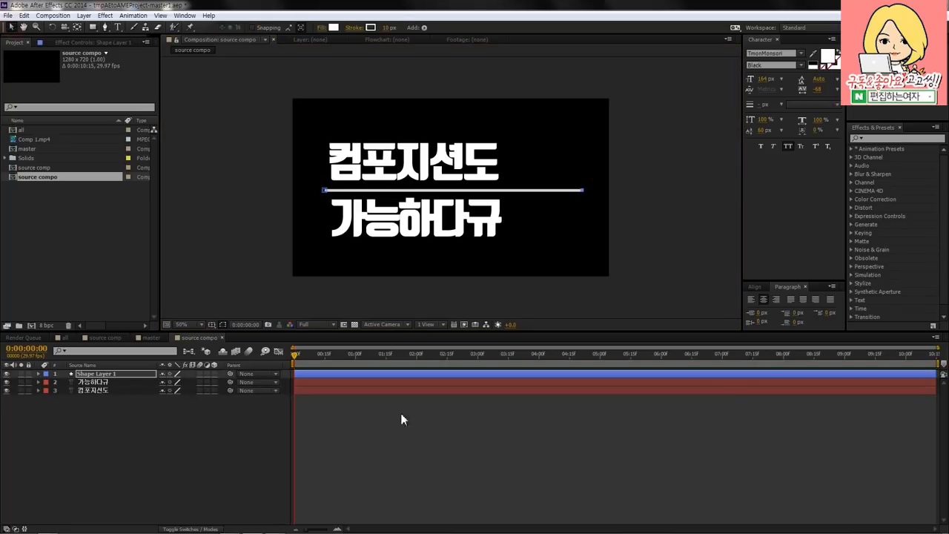
Select both text layers and the line together and shift them slightly lower in the frame.
{"action": "left_click", "coordinate": [407, 213]}
{"action": "left_click", "coordinate": [100, 390], "text": "shift"}
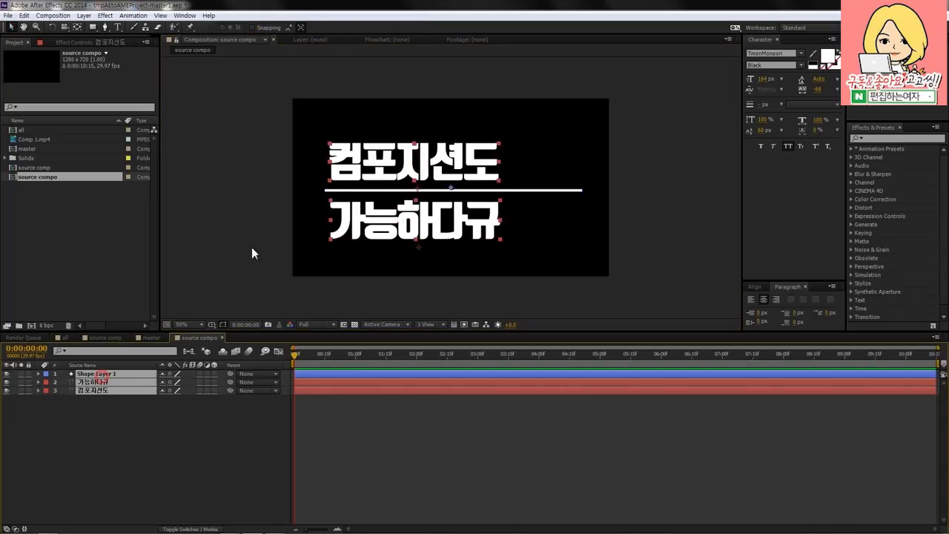
{"action": "left_click", "coordinate": [709, 170]}
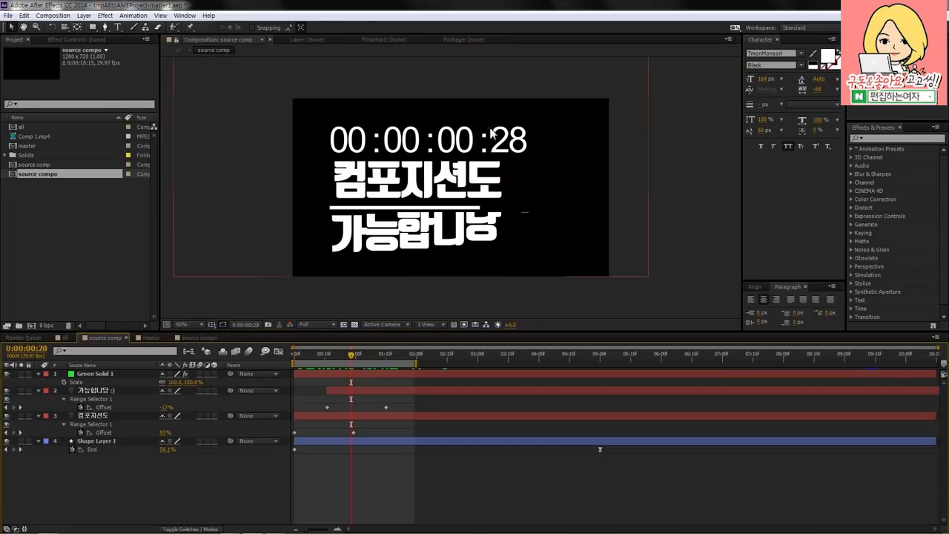
Examine which effect produces the timecode on the green solid in the finished "source comp" composition.
{"action": "left_click", "coordinate": [491, 132]}
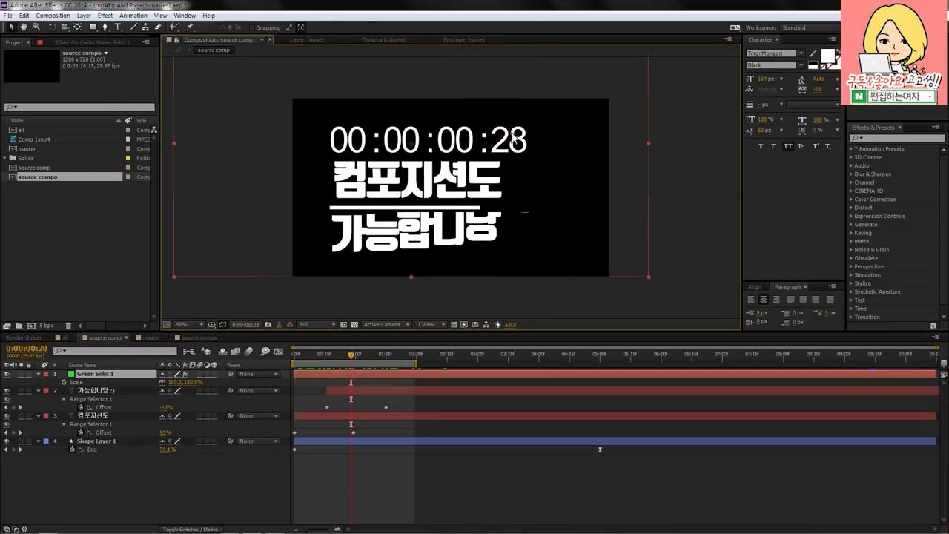
{"action": "left_click", "coordinate": [73, 43]}
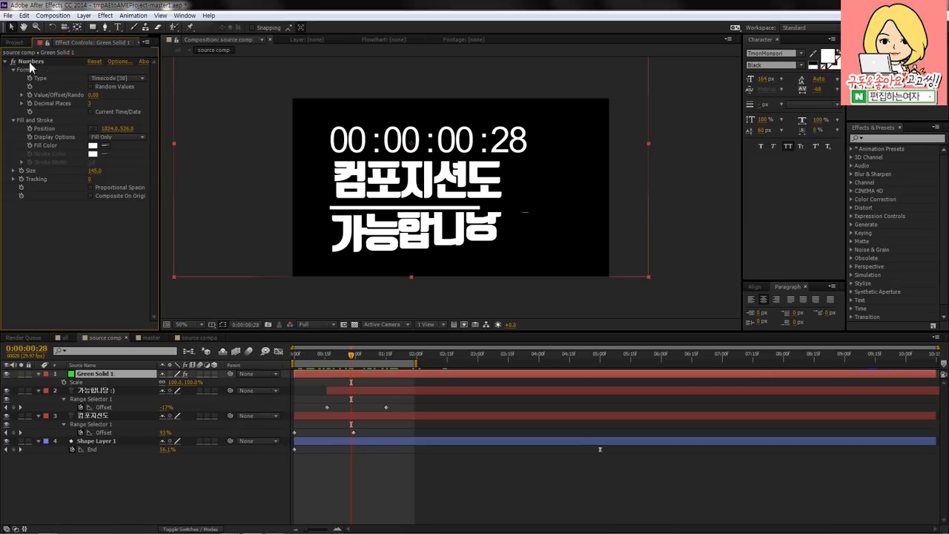
{"action": "left_click", "coordinate": [201, 337]}
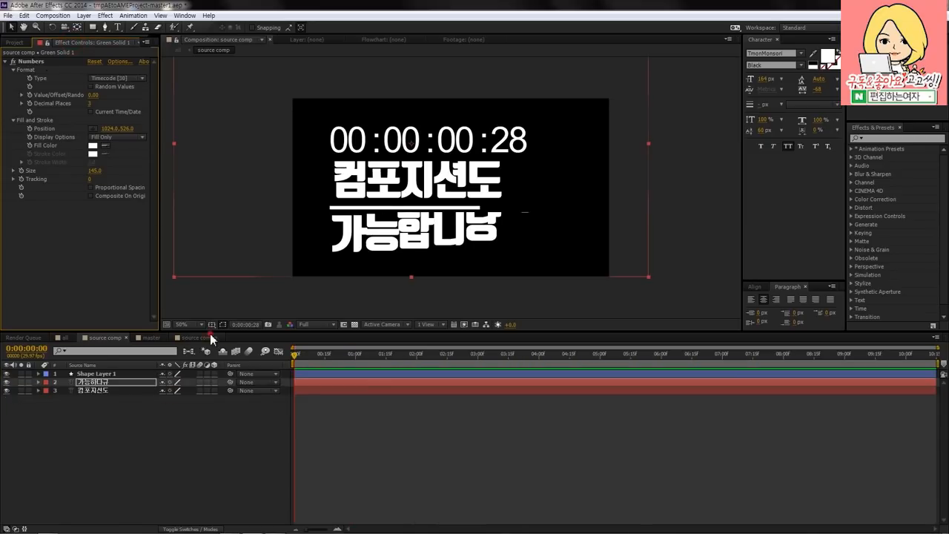
{"action": "left_click", "coordinate": [104, 337]}
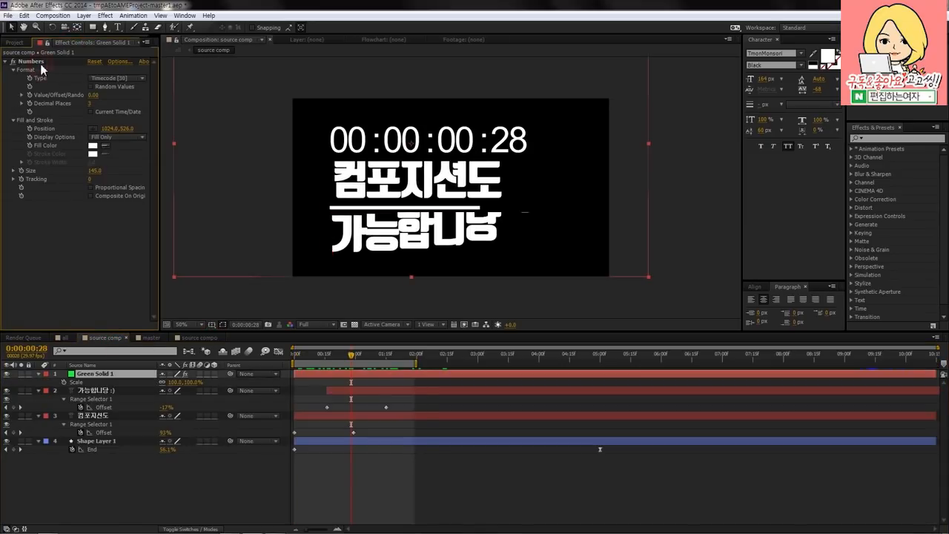
{"action": "left_click", "coordinate": [197, 337]}
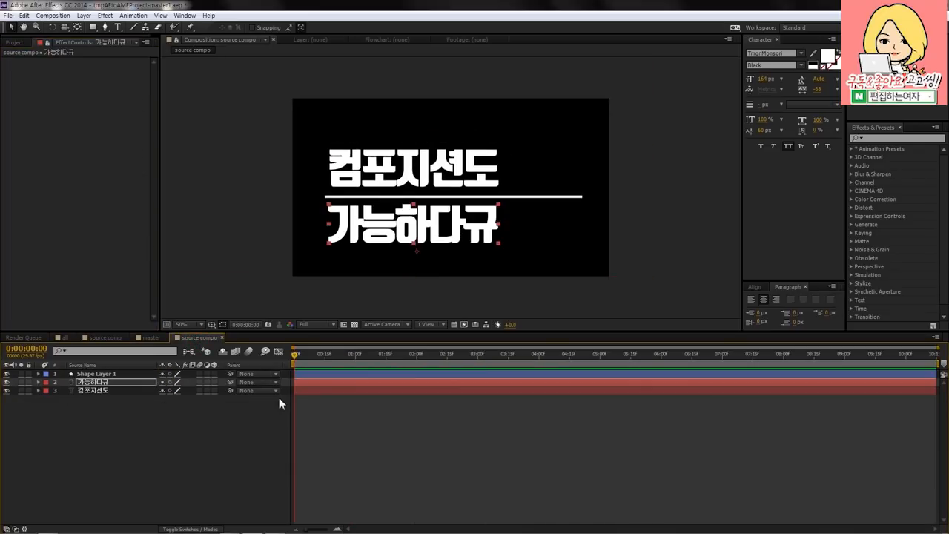
Add a green solid layer of 1280 x 720 px to the source compo composition.
{"action": "left_click", "coordinate": [279, 397]}
{"action": "left_click", "coordinate": [365, 240]}
{"action": "left_click", "coordinate": [372, 449]}
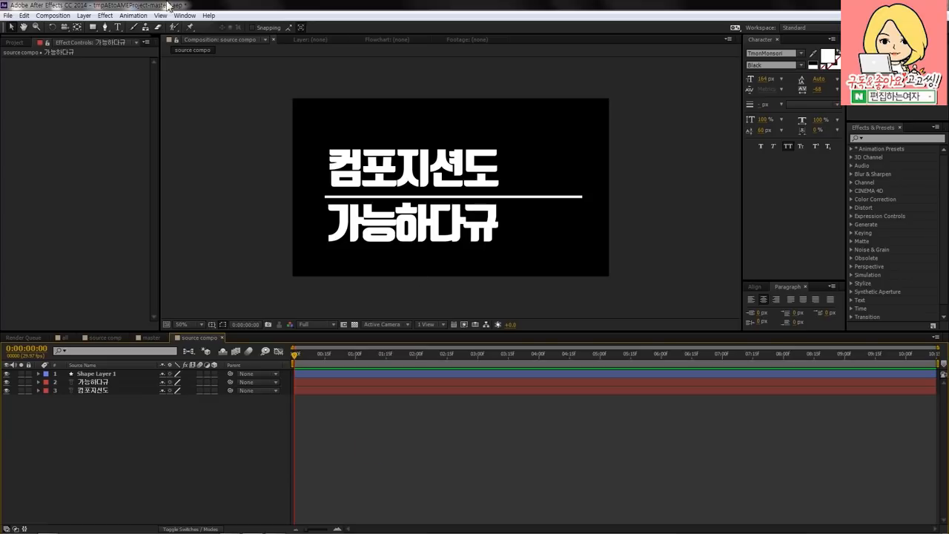
{"action": "left_click", "coordinate": [84, 15]}
{"action": "mouse_move", "coordinate": [103, 26]}
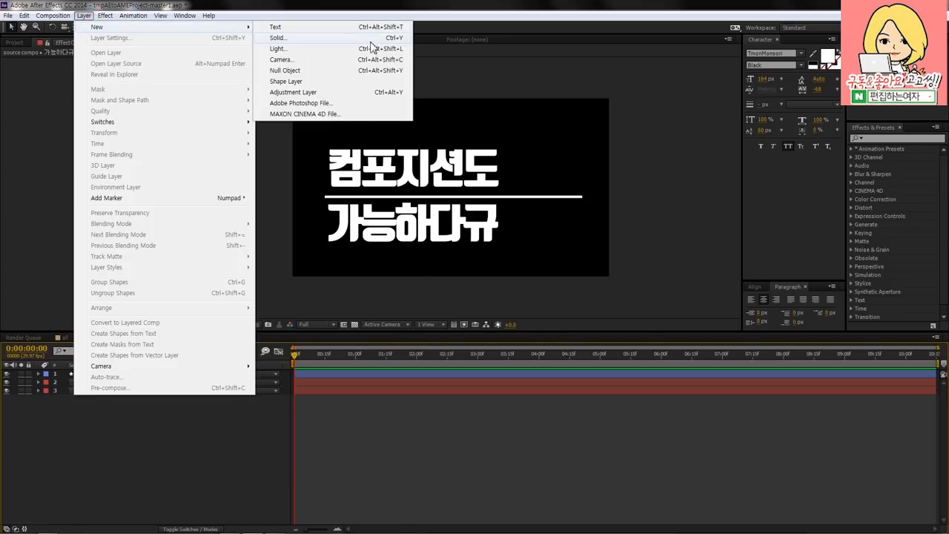
{"action": "left_click", "coordinate": [370, 38]}
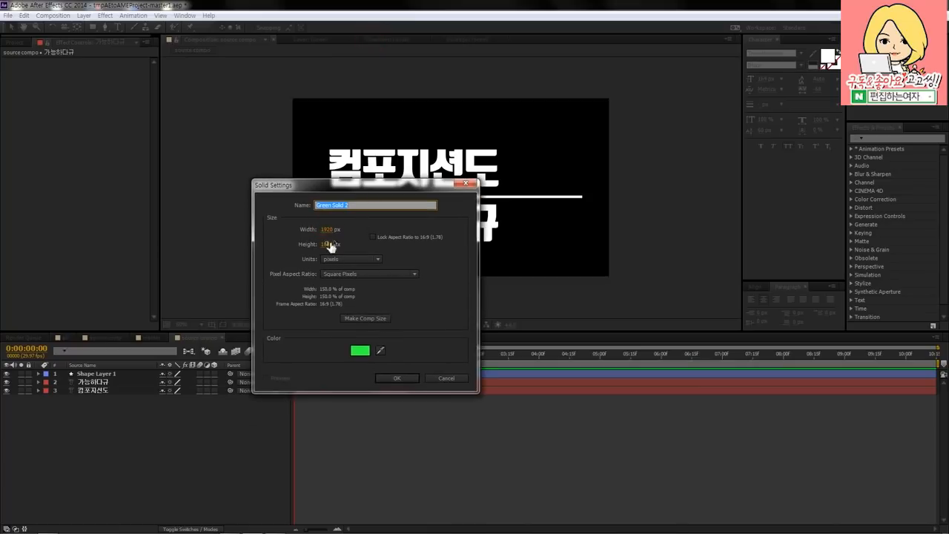
{"action": "left_click", "coordinate": [329, 231]}
{"action": "type", "text": "128"}
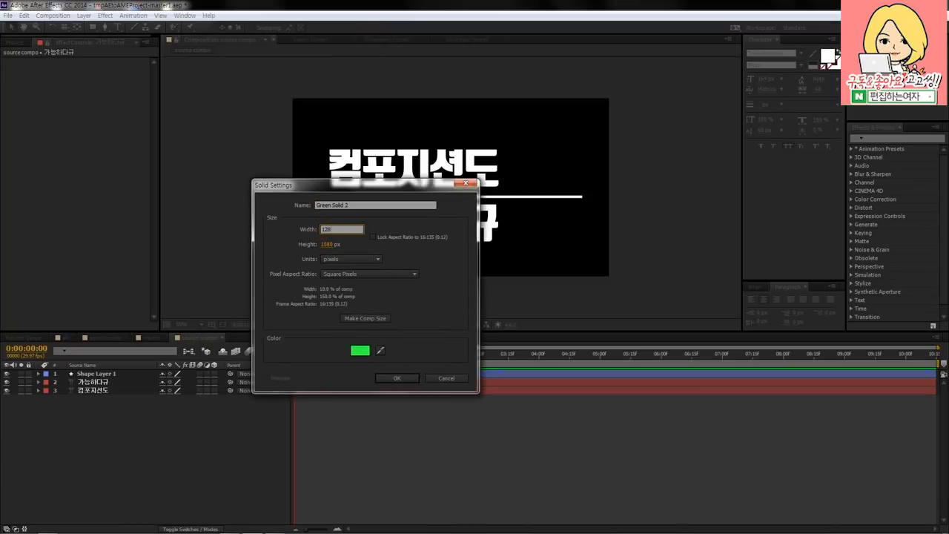
{"action": "type", "text": "0"}
{"action": "key", "text": "Tab"}
{"action": "type", "text": "720"}
{"action": "left_click", "coordinate": [391, 378]}
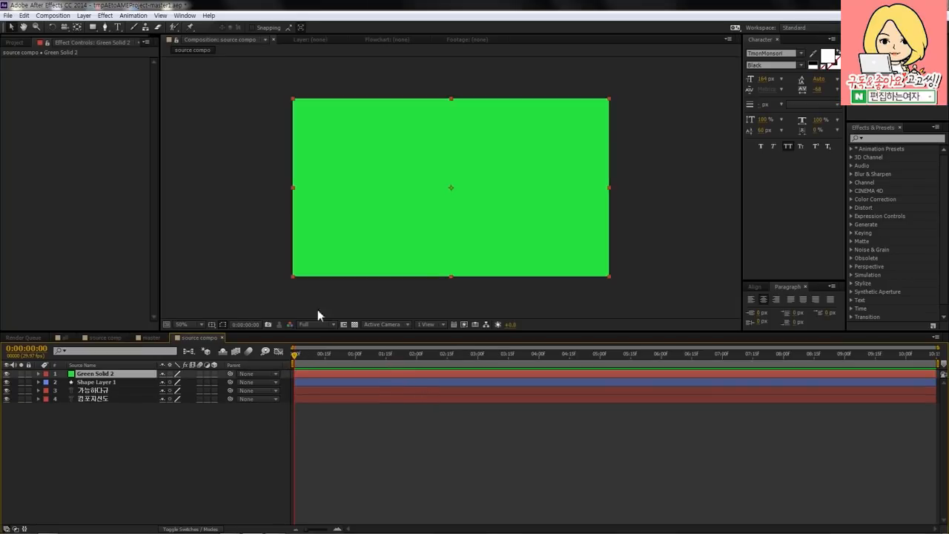
Search the effects and presets for "numbers".
{"action": "left_click", "coordinate": [880, 138]}
{"action": "left_click", "coordinate": [897, 139]}
{"action": "type", "text": "ㅜ"}
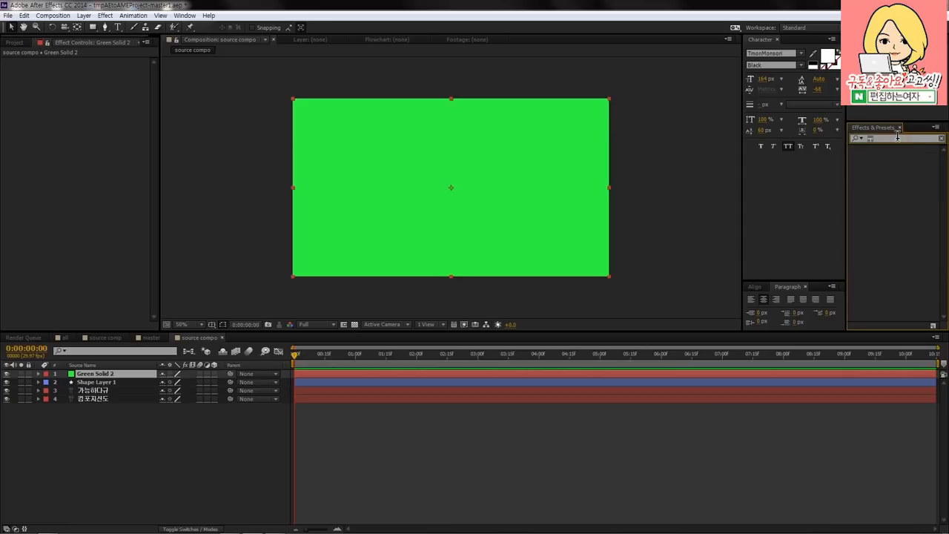
{"action": "key", "text": "BackSpace"}
{"action": "key", "text": "BackSpace"}
{"action": "type", "text": "numbers"}
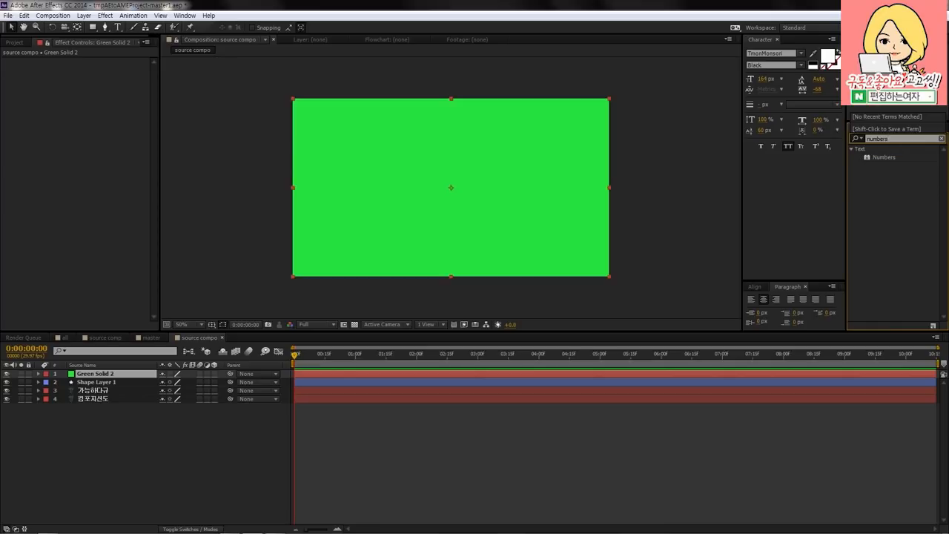
{"action": "left_click", "coordinate": [896, 137]}
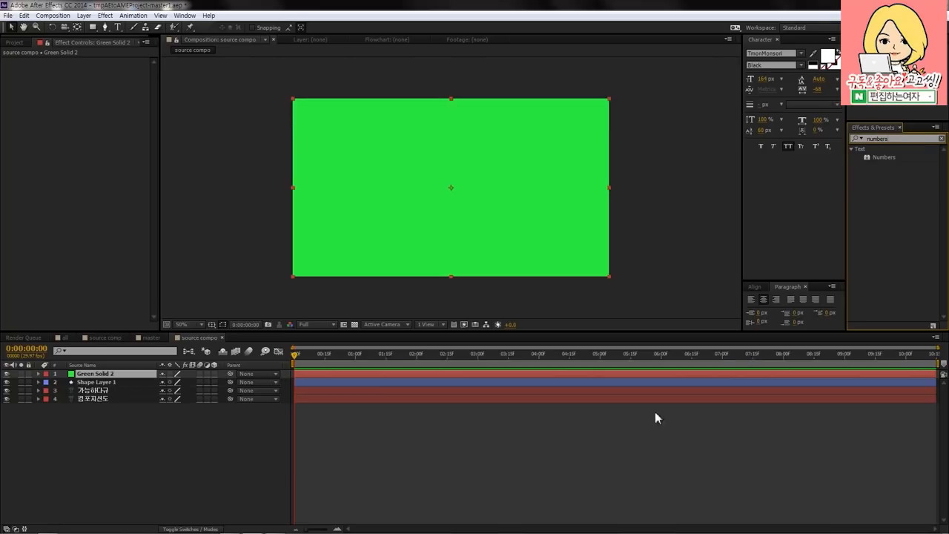
Review the Numbers settings of the finished timecode in "source comp" and return to "source compo".
{"action": "left_click", "coordinate": [151, 338]}
{"action": "left_click", "coordinate": [116, 337]}
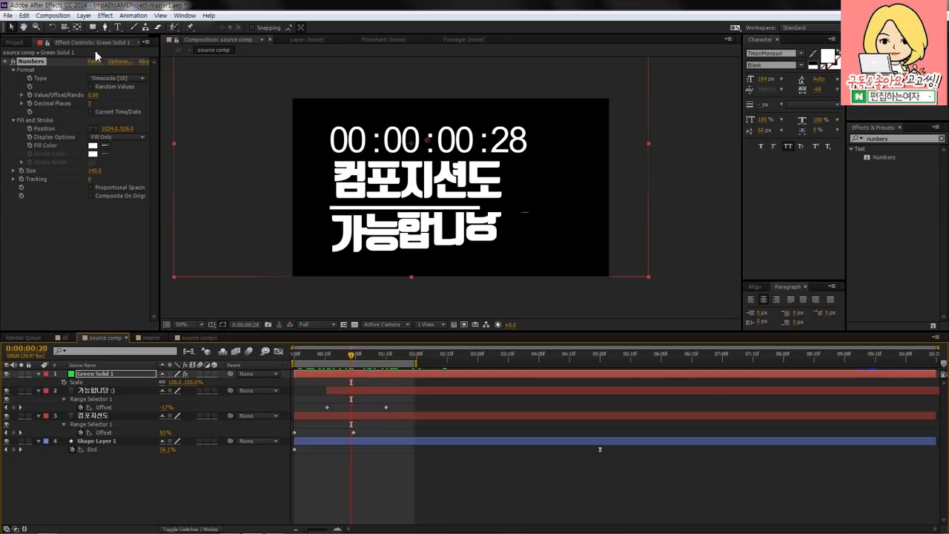
{"action": "left_click", "coordinate": [196, 338]}
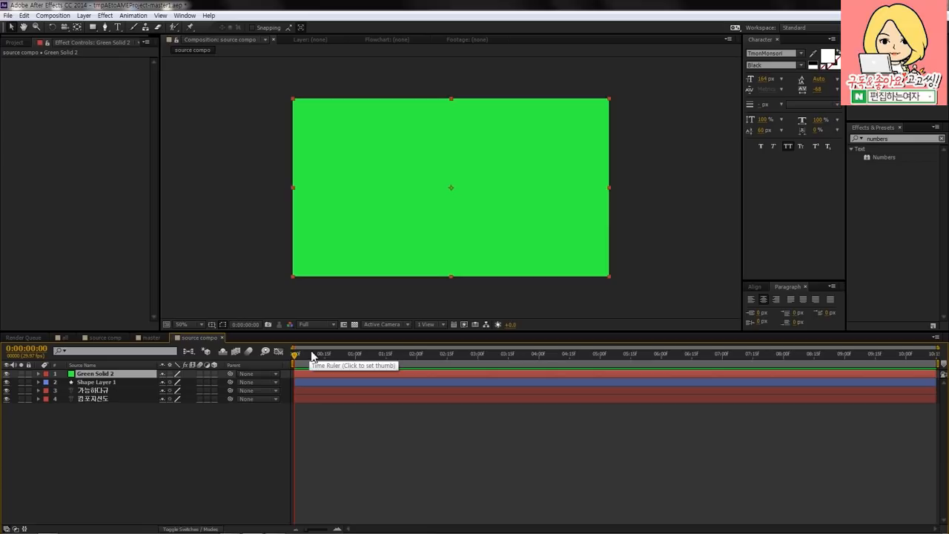
Apply the Numbers effect to the green solid with Arial Regular, horizontal direction and center alignment.
{"action": "left_click_drag", "start_coordinate": [885, 157], "coordinate": [479, 172]}
{"action": "left_click", "coordinate": [487, 275]}
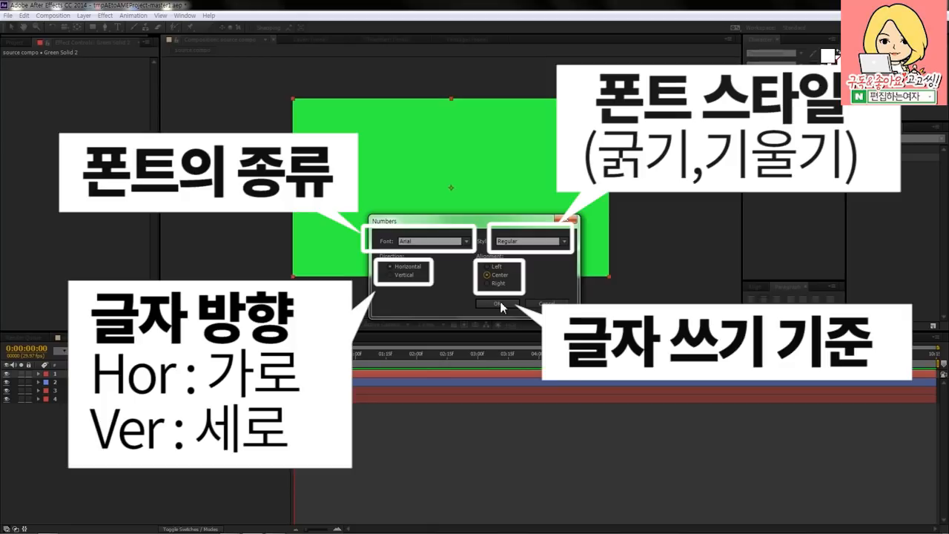
{"action": "left_click", "coordinate": [500, 301]}
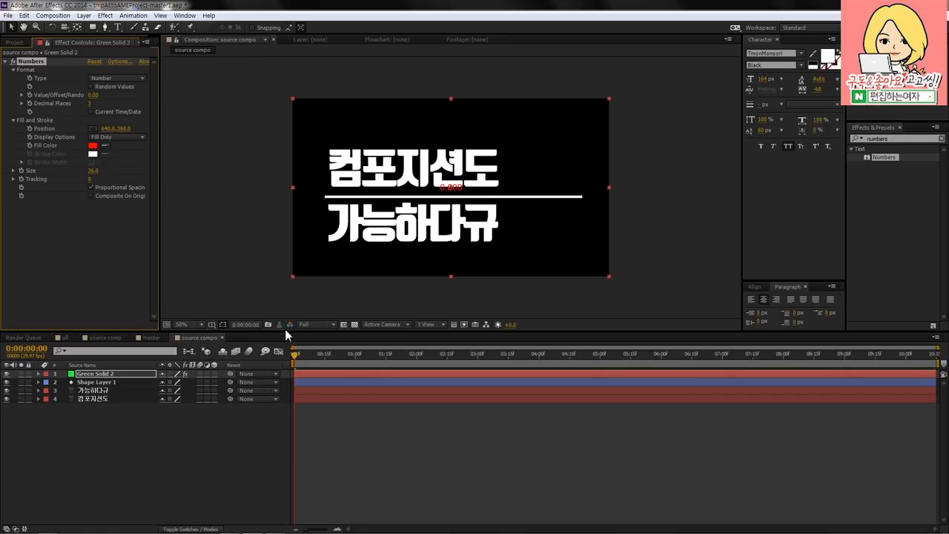
Set the Numbers effect's type to Timecode [30] on the green solid.
{"action": "left_click_drag", "start_coordinate": [287, 333], "coordinate": [288, 339]}
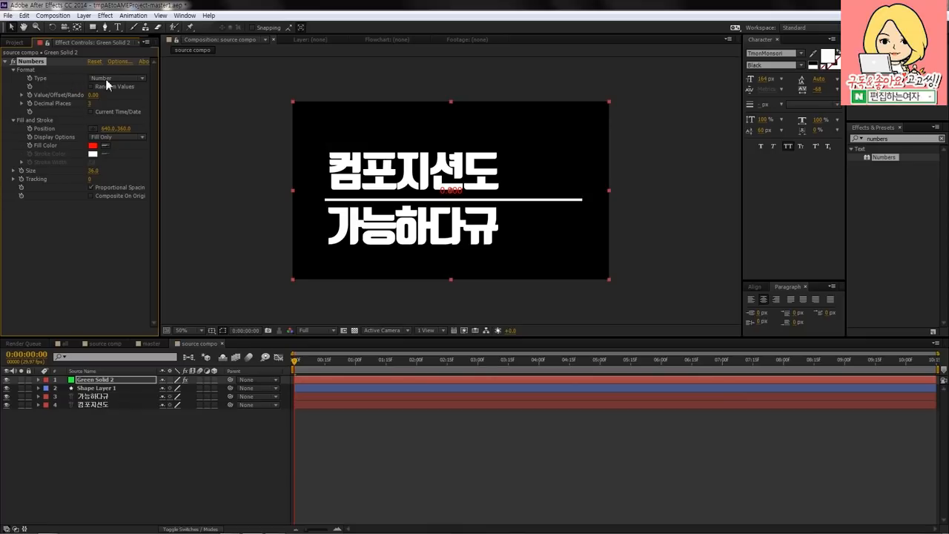
{"action": "left_click_drag", "start_coordinate": [335, 363], "coordinate": [294, 362]}
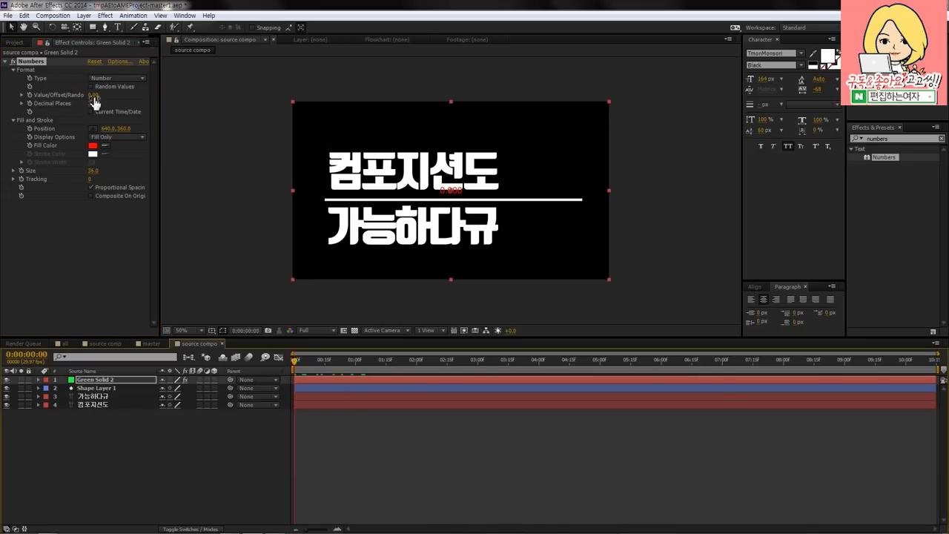
{"action": "left_click", "coordinate": [116, 78]}
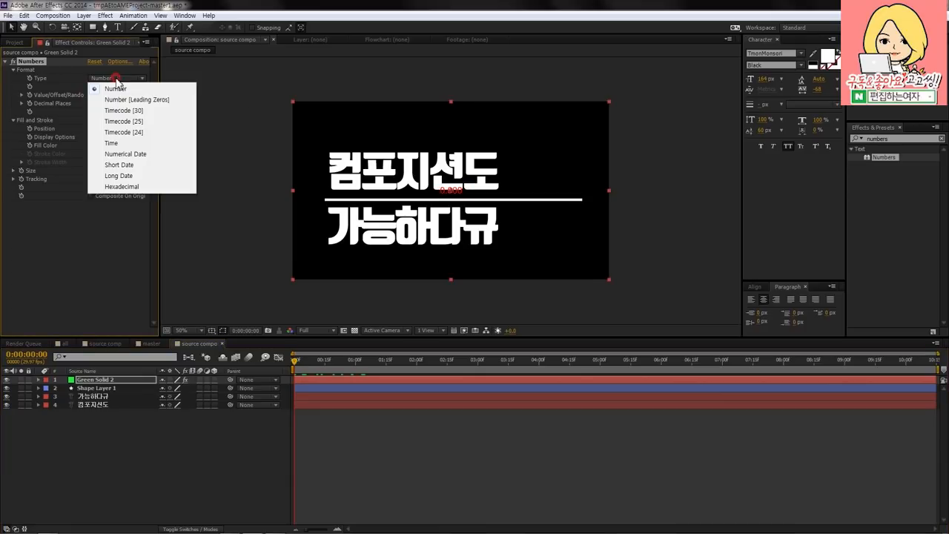
{"action": "left_click", "coordinate": [136, 110]}
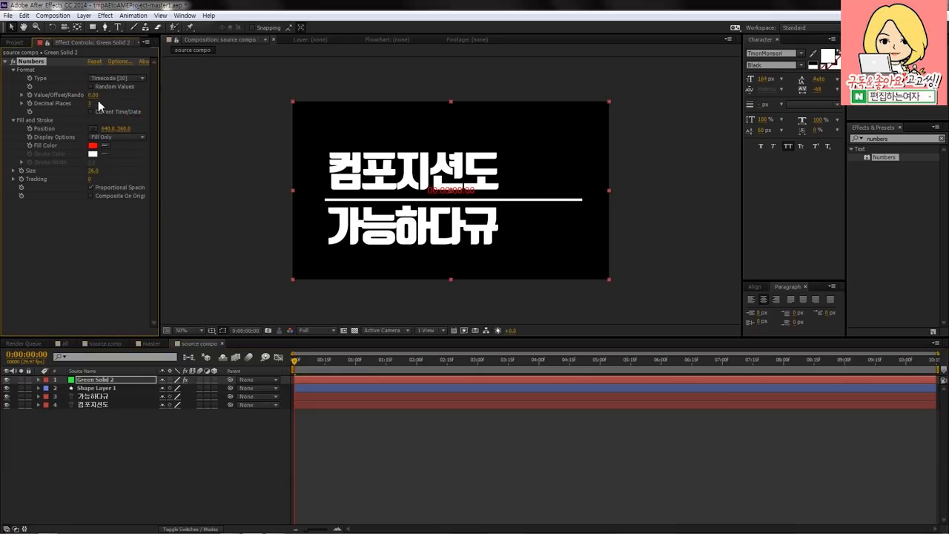
Enlarge the timecode to size 134 and set its fill color to white.
{"action": "left_click_drag", "start_coordinate": [93, 170], "coordinate": [139, 172]}
{"action": "left_click", "coordinate": [93, 146]}
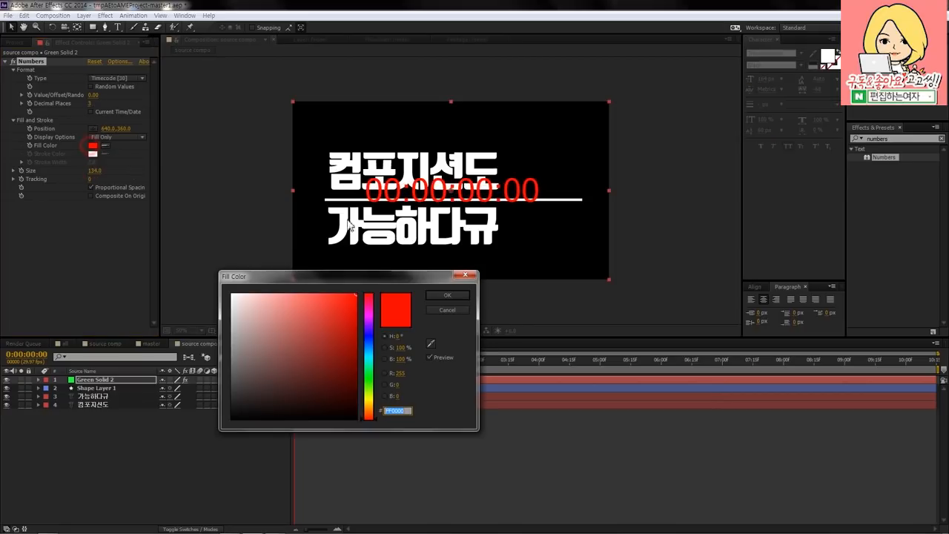
{"action": "left_click_drag", "start_coordinate": [314, 316], "coordinate": [151, 250]}
{"action": "left_click", "coordinate": [449, 295]}
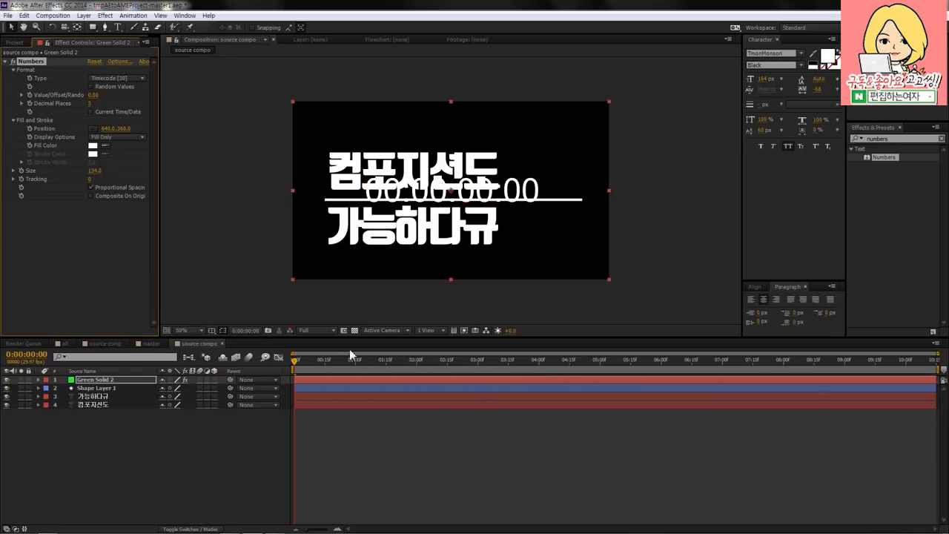
Hide the text and line layers to check the timecode, turn off Proportional Spacing, and show those layers again.
{"action": "mouse_move", "coordinate": [302, 366]}
{"action": "left_mouse_down"}
{"action": "mouse_move", "coordinate": [667, 364]}
{"action": "mouse_move", "coordinate": [276, 366]}
{"action": "mouse_move", "coordinate": [299, 363]}
{"action": "left_mouse_up"}
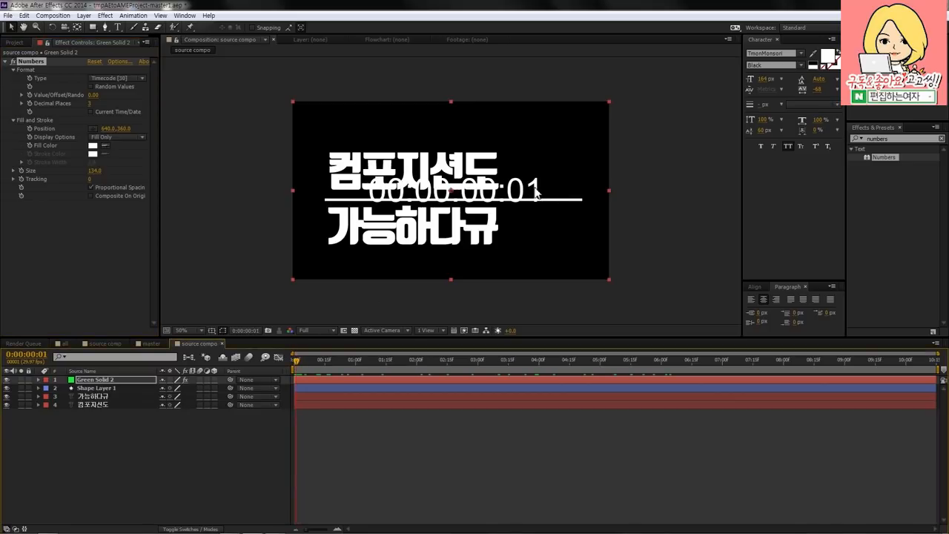
{"action": "left_click_drag", "start_coordinate": [6, 389], "coordinate": [6, 415]}
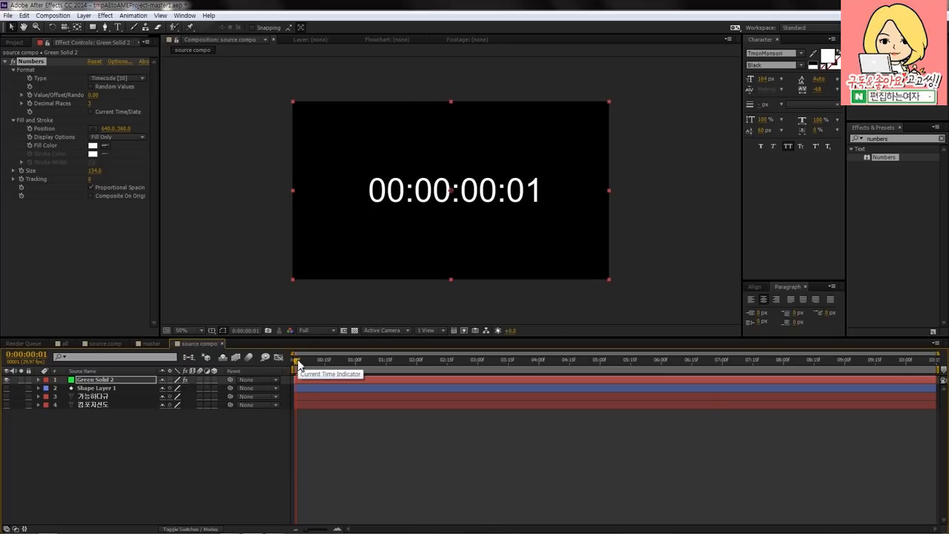
{"action": "left_click_drag", "start_coordinate": [298, 364], "coordinate": [301, 363]}
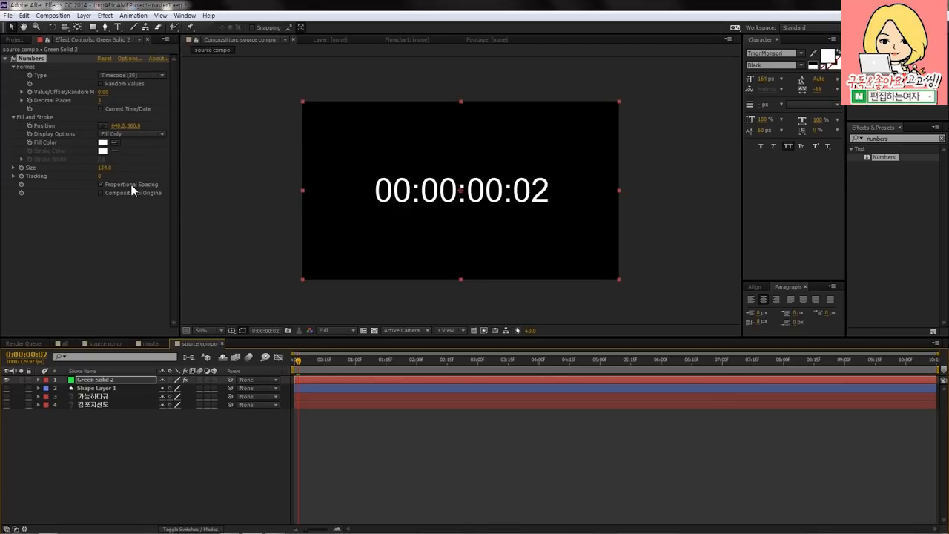
{"action": "left_click", "coordinate": [100, 184]}
{"action": "left_click_drag", "start_coordinate": [321, 363], "coordinate": [219, 367]}
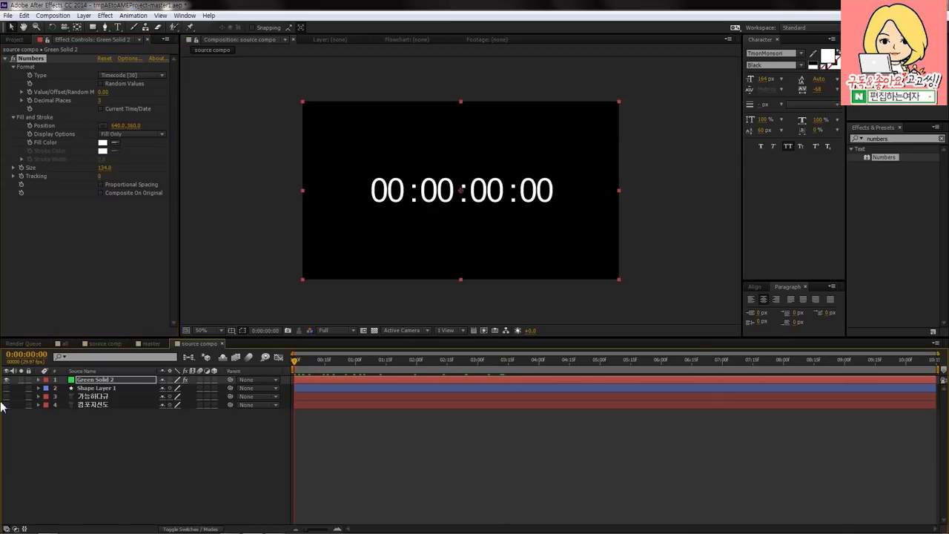
{"action": "left_click_drag", "start_coordinate": [7, 387], "coordinate": [9, 411]}
{"action": "left_click", "coordinate": [445, 440]}
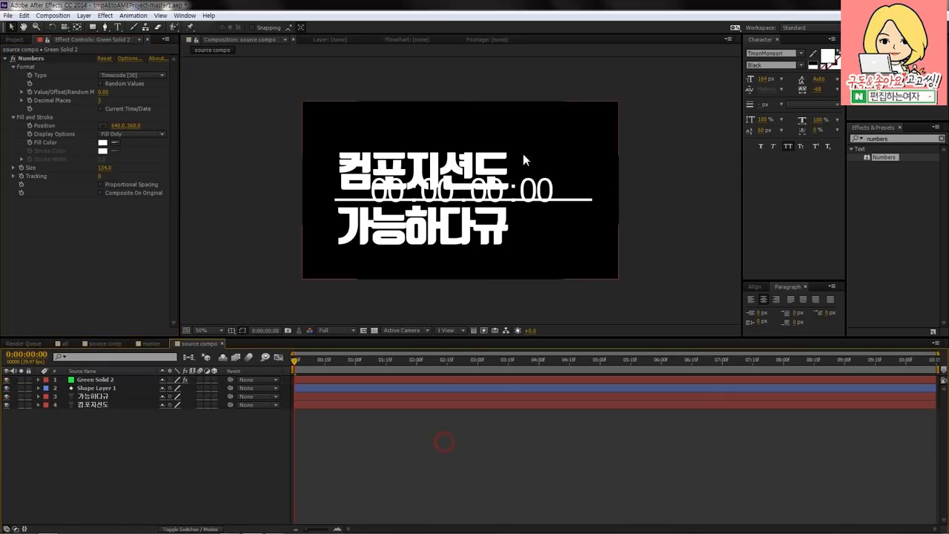
Reduce the timecode's size to 92 and move it above the 컴포지션도 line, aligned with the text's left edge.
{"action": "left_click", "coordinate": [95, 379]}
{"action": "left_click_drag", "start_coordinate": [102, 169], "coordinate": [71, 169]}
{"action": "left_click_drag", "start_coordinate": [460, 207], "coordinate": [399, 153]}
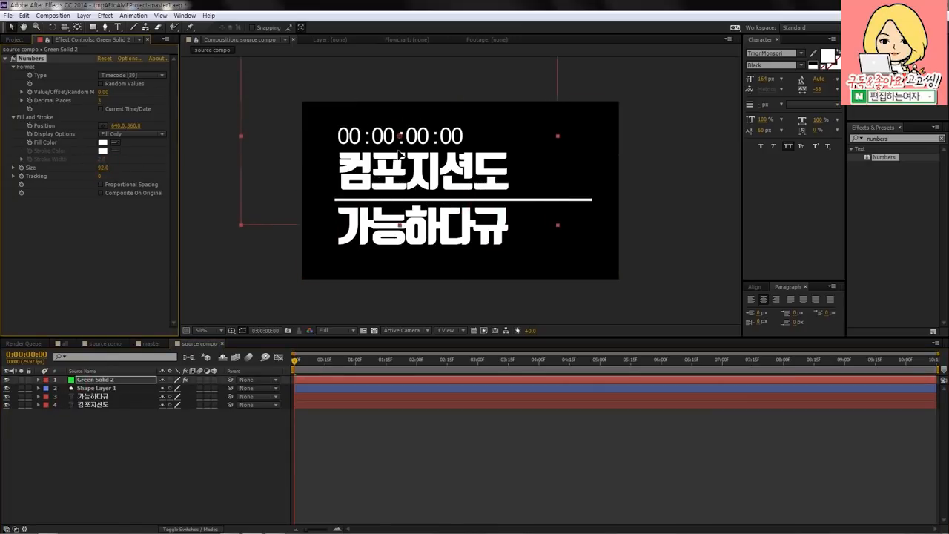
{"action": "left_click_drag", "start_coordinate": [302, 365], "coordinate": [182, 370]}
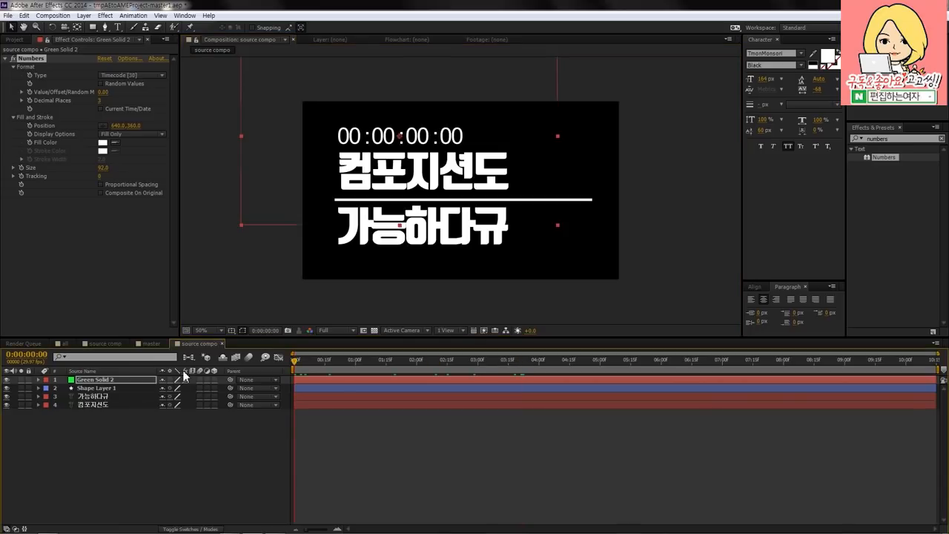
Check the line animation in the finished "source comp", and add Trim Paths to Shape Layer 1 in "source compo".
{"action": "left_click", "coordinate": [105, 343]}
{"action": "left_click_drag", "start_coordinate": [351, 361], "coordinate": [282, 361]}
{"action": "left_click", "coordinate": [211, 343]}
{"action": "left_click", "coordinate": [123, 387]}
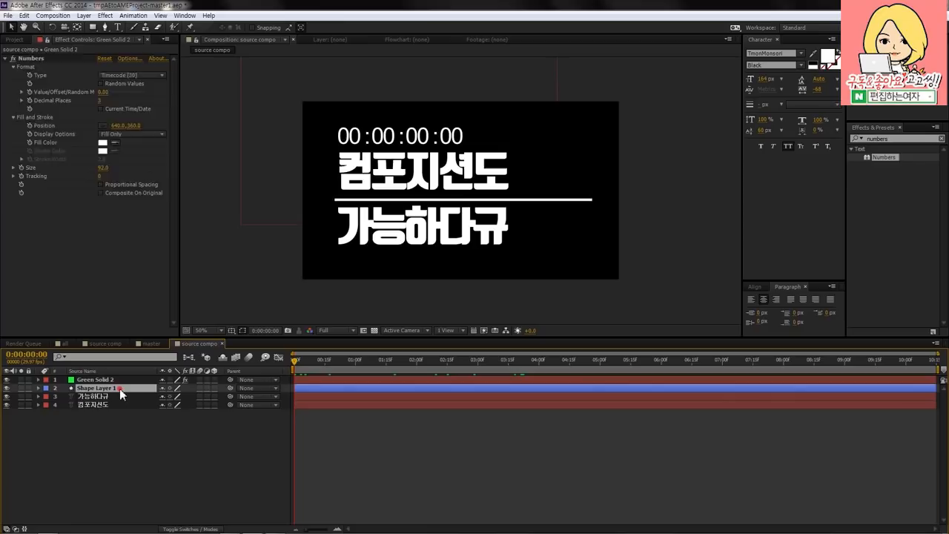
{"action": "left_click", "coordinate": [38, 389]}
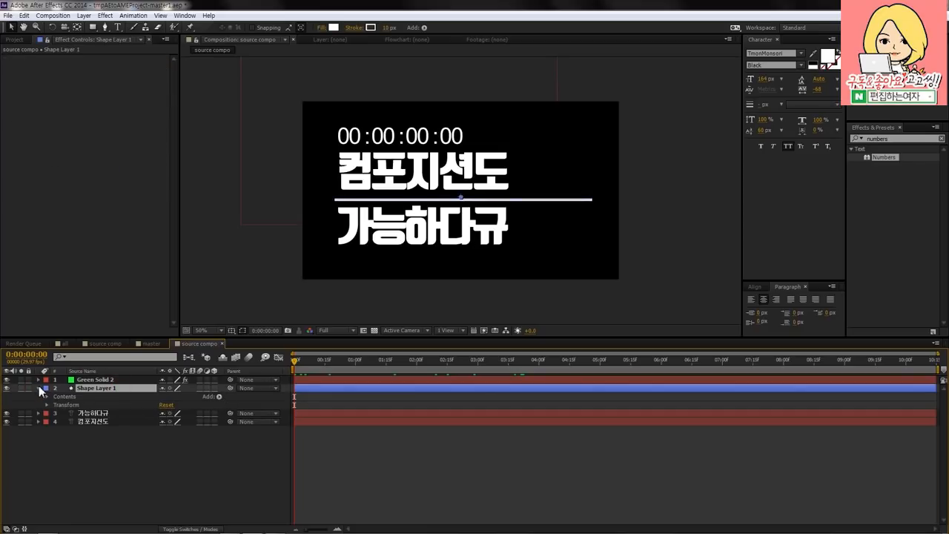
{"action": "left_click", "coordinate": [219, 396]}
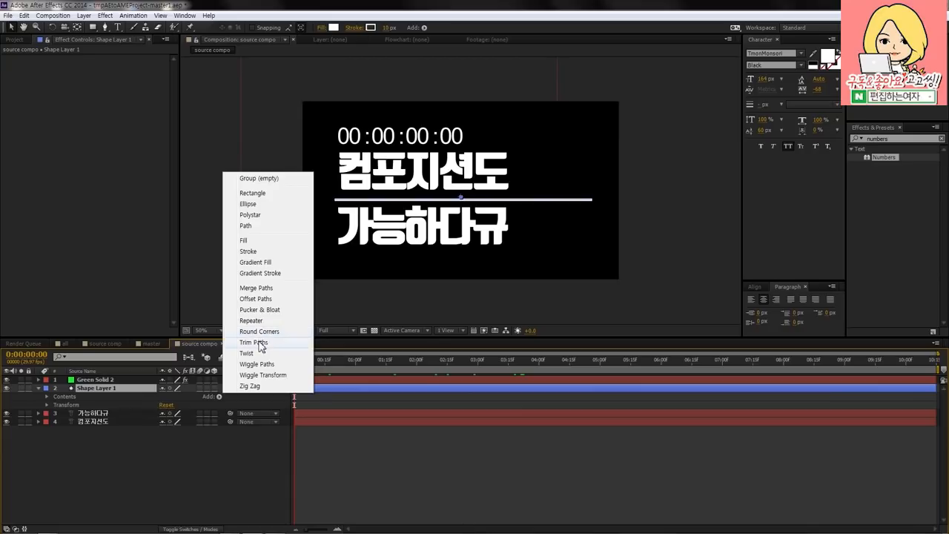
{"action": "left_click", "coordinate": [261, 345]}
{"action": "left_click", "coordinate": [55, 412]}
{"action": "left_click", "coordinate": [191, 421]}
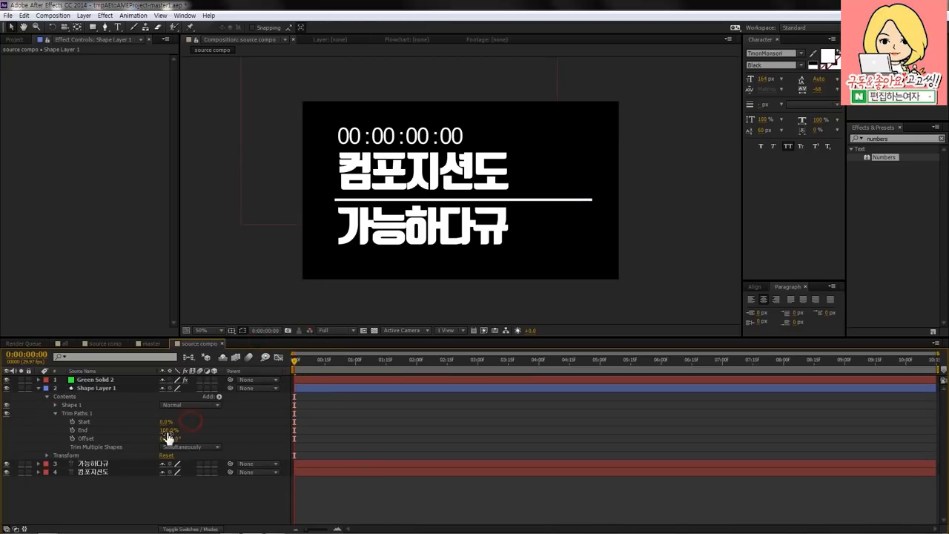
Keyframe the line's Trim Paths End from 0% at 0:00:00:00 to 100% at 0:00:02:29.
{"action": "left_click_drag", "start_coordinate": [168, 437], "coordinate": [92, 435]}
{"action": "left_click", "coordinate": [72, 430]}
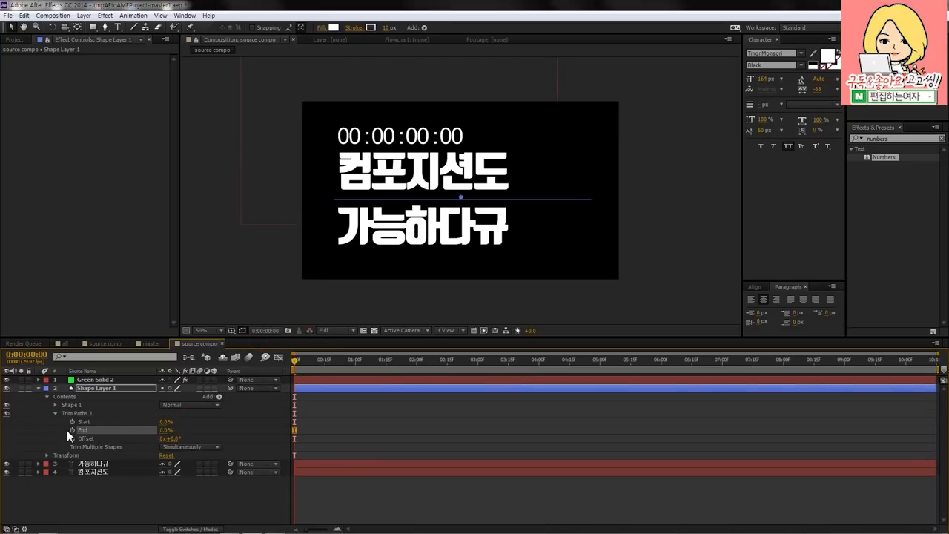
{"action": "mouse_move", "coordinate": [313, 362]}
{"action": "left_mouse_down"}
{"action": "mouse_move", "coordinate": [501, 363]}
{"action": "mouse_move", "coordinate": [476, 364]}
{"action": "left_mouse_up"}
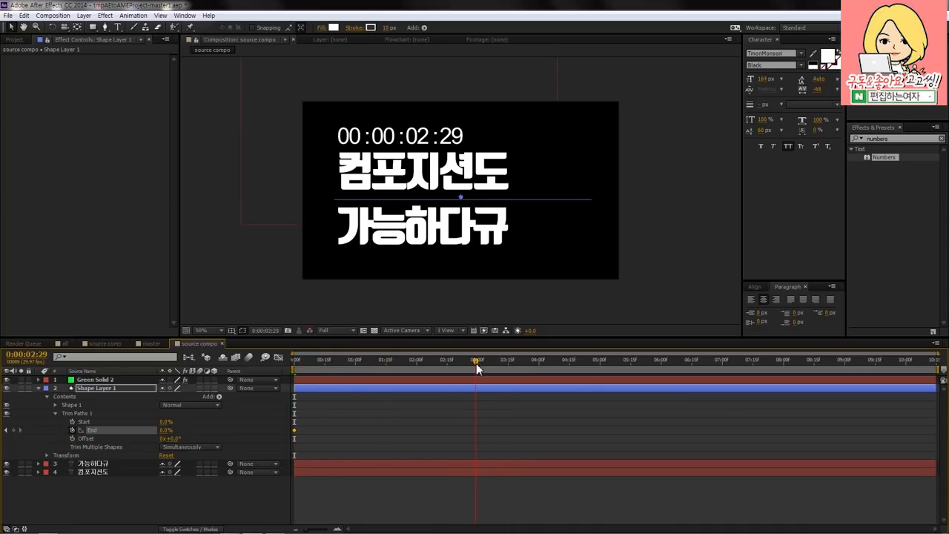
{"action": "left_click_drag", "start_coordinate": [167, 430], "coordinate": [551, 424]}
{"action": "left_click_drag", "start_coordinate": [370, 364], "coordinate": [274, 362]}
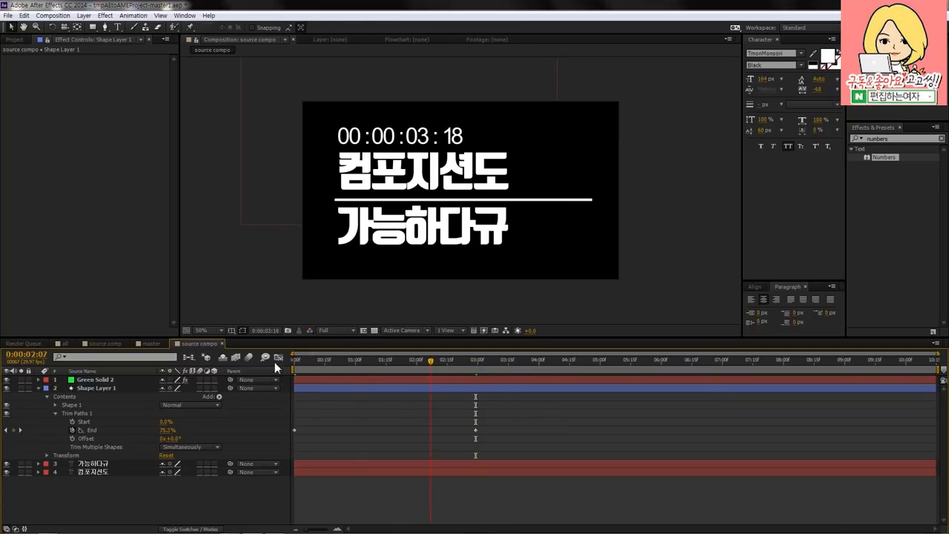
Collapse the line layer's properties and expand those of the 컴포지션도 text layer.
{"action": "left_click", "coordinate": [465, 161]}
{"action": "left_click", "coordinate": [461, 227]}
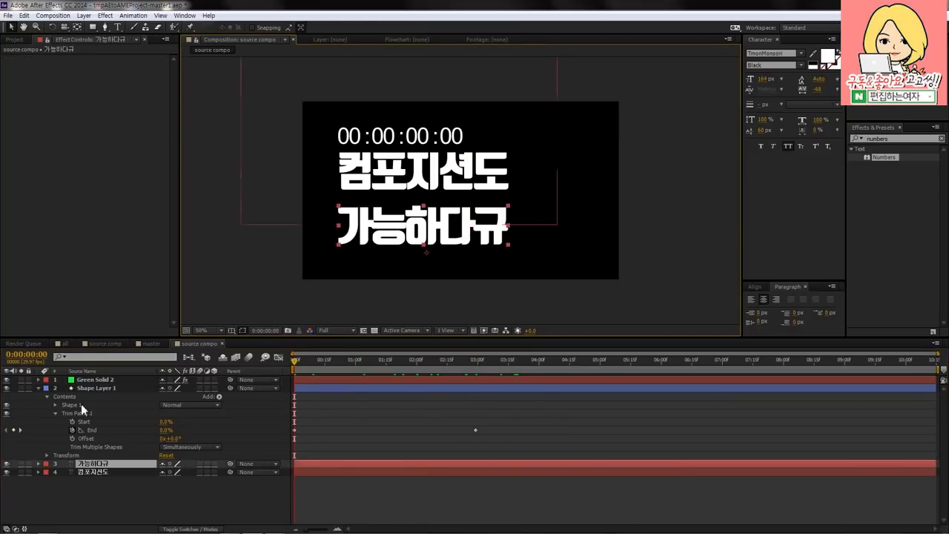
{"action": "left_click", "coordinate": [39, 387]}
{"action": "left_click", "coordinate": [95, 404]}
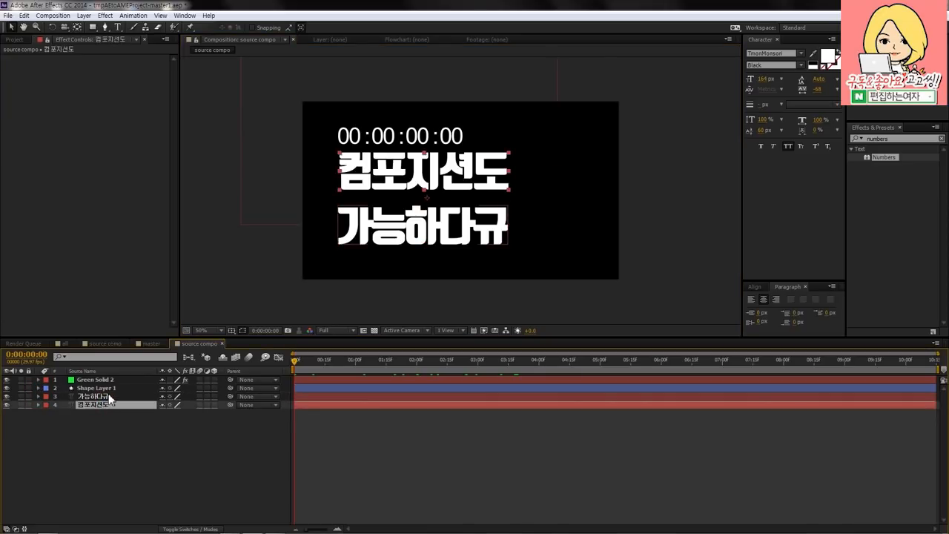
{"action": "left_click", "coordinate": [39, 405]}
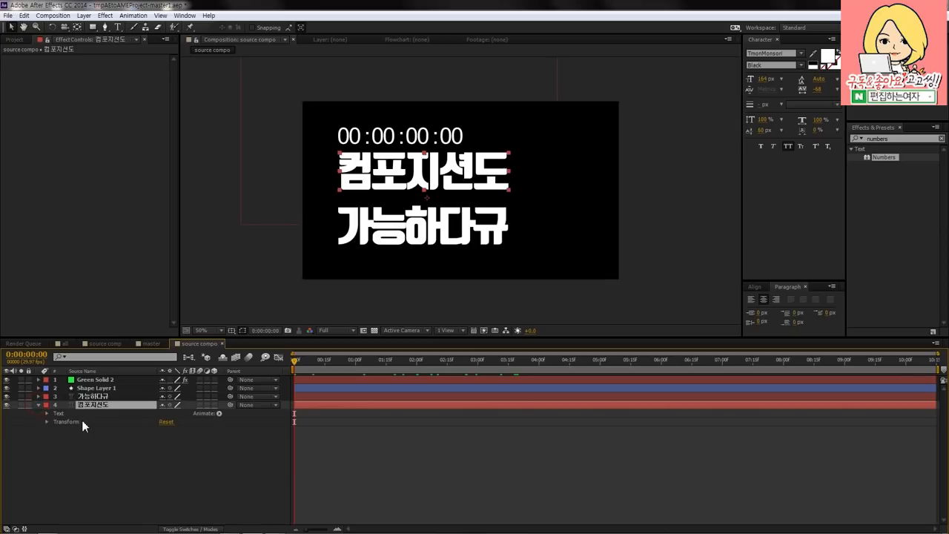
{"action": "left_click", "coordinate": [218, 413]}
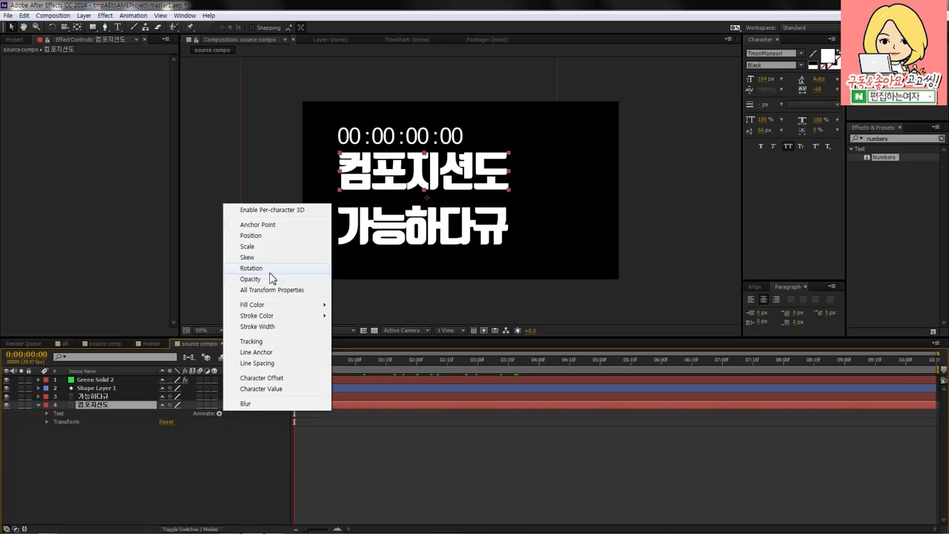
{"action": "left_click", "coordinate": [326, 272]}
{"action": "left_click", "coordinate": [40, 493]}
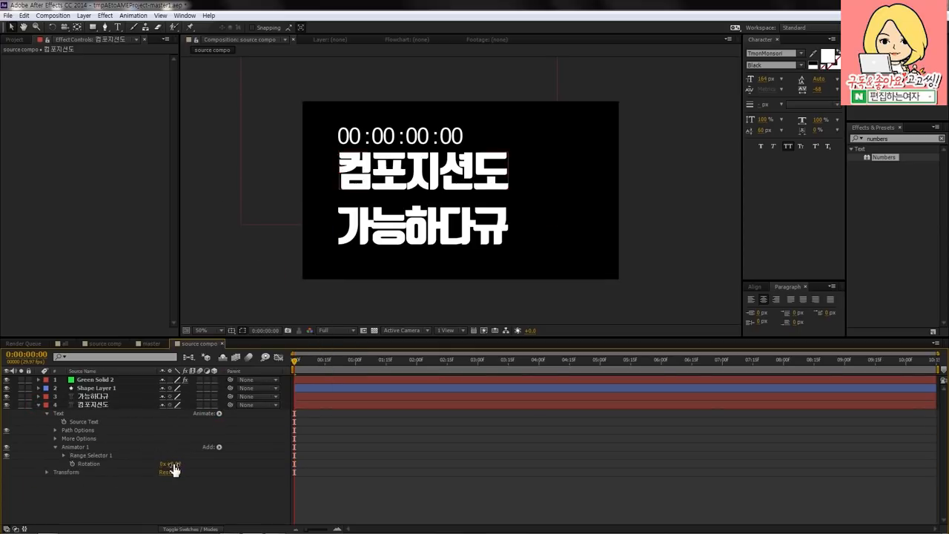
{"action": "mouse_move", "coordinate": [175, 465]}
{"action": "left_mouse_down"}
{"action": "mouse_move", "coordinate": [196, 464]}
{"action": "mouse_move", "coordinate": [161, 467]}
{"action": "left_mouse_up"}
{"action": "key", "text": "ctrl+z"}
{"action": "key", "text": "ctrl+z"}
Add a Position animator to the 컴포지션도 text with an offset of 0.0, 200.0.
{"action": "left_click", "coordinate": [218, 413]}
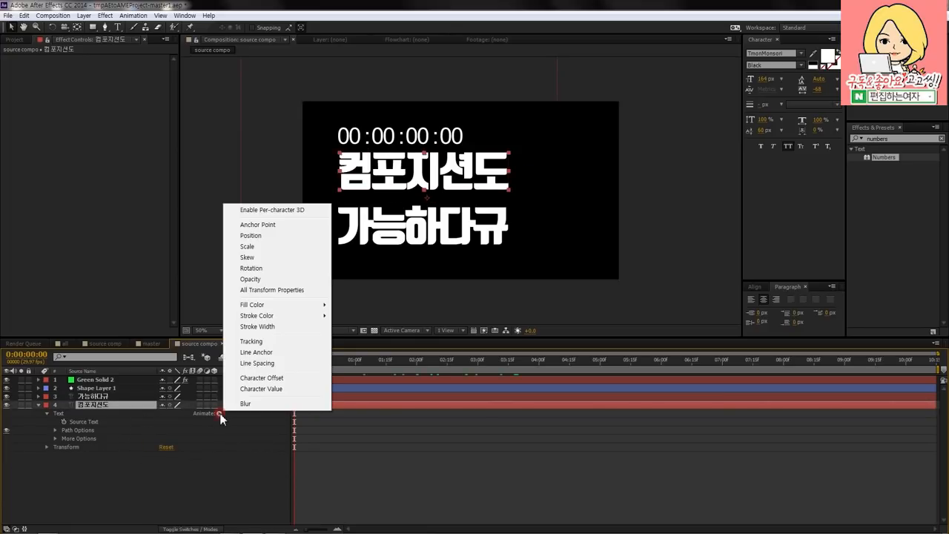
{"action": "left_click", "coordinate": [303, 241]}
{"action": "left_click", "coordinate": [119, 488]}
{"action": "left_click_drag", "start_coordinate": [172, 464], "coordinate": [283, 456]}
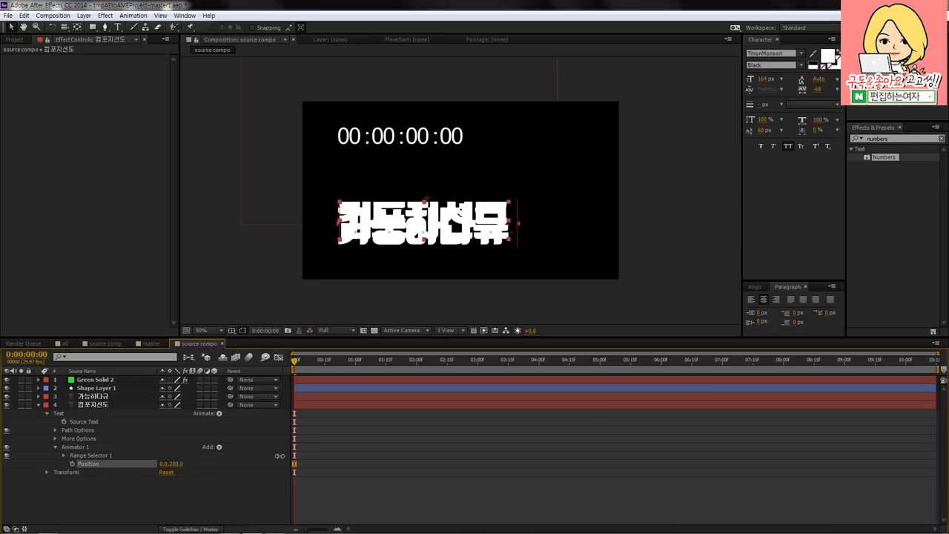
Set the shape of the text animator's Range Selector 1 to Ramp Up in its advanced options.
{"action": "left_click", "coordinate": [63, 455]}
{"action": "left_click", "coordinate": [85, 489]}
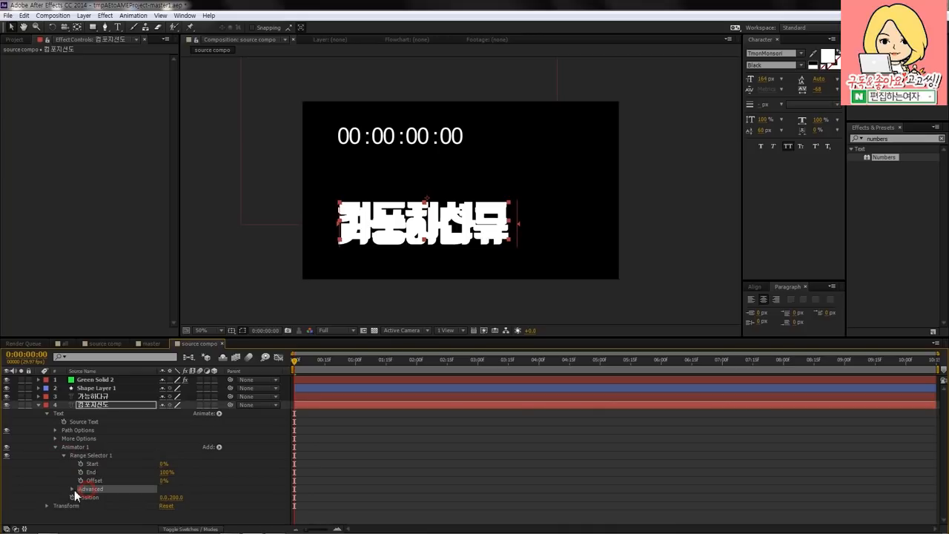
{"action": "left_click", "coordinate": [71, 489]}
{"action": "left_click", "coordinate": [180, 470]}
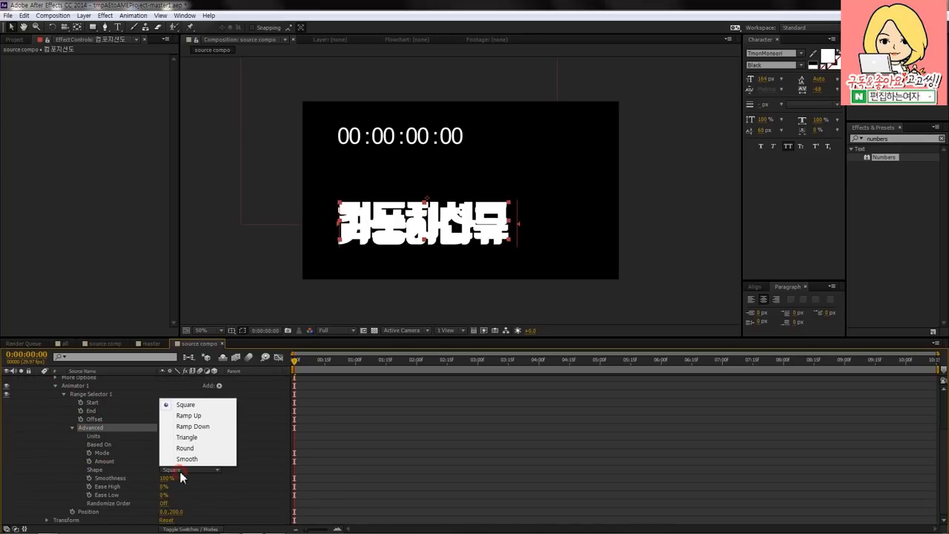
{"action": "left_click", "coordinate": [197, 416]}
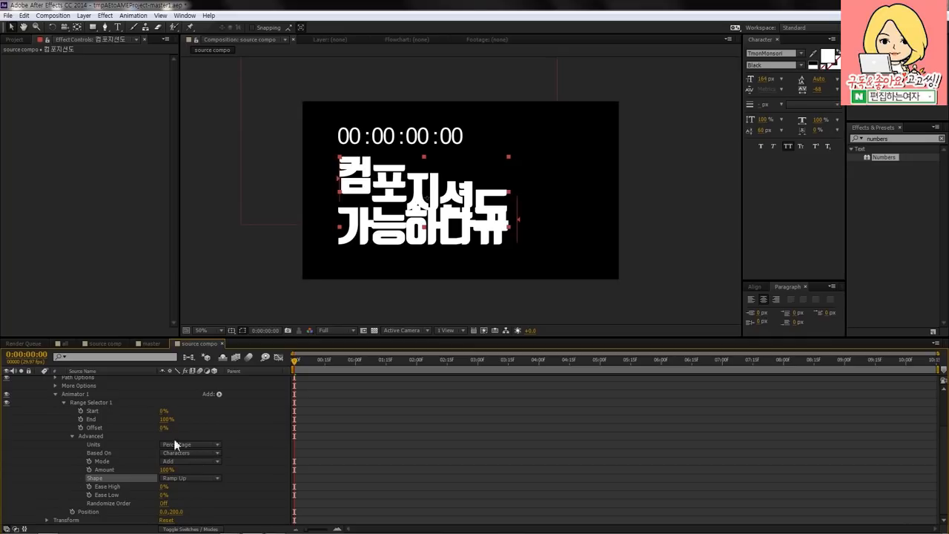
Keyframe the range selector's Offset from -100% at 0:00:00:00 to 100% at 0:00:01:15, and preview the animation.
{"action": "left_click_drag", "start_coordinate": [164, 428], "coordinate": [77, 421]}
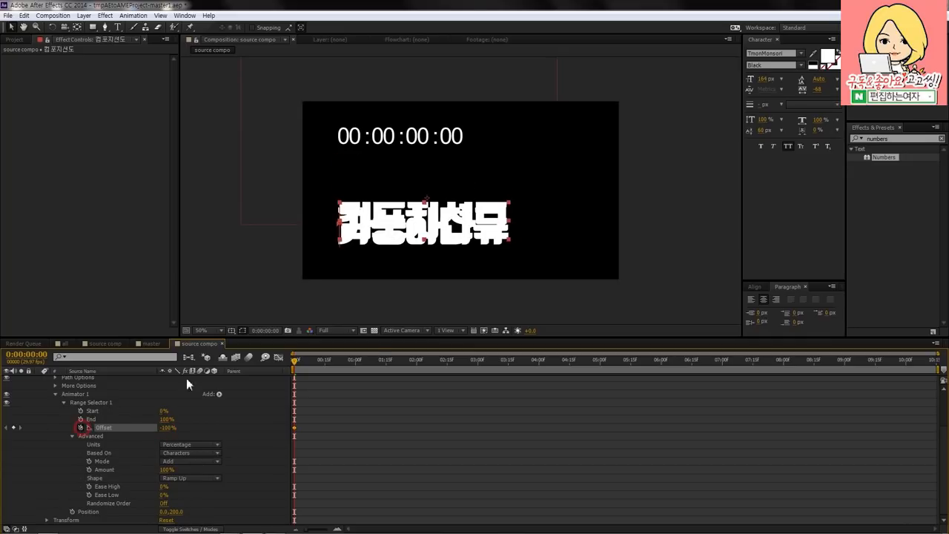
{"action": "left_click_drag", "start_coordinate": [316, 358], "coordinate": [385, 359]}
{"action": "left_click_drag", "start_coordinate": [167, 428], "coordinate": [206, 428]}
{"action": "left_click_drag", "start_coordinate": [381, 364], "coordinate": [356, 374]}
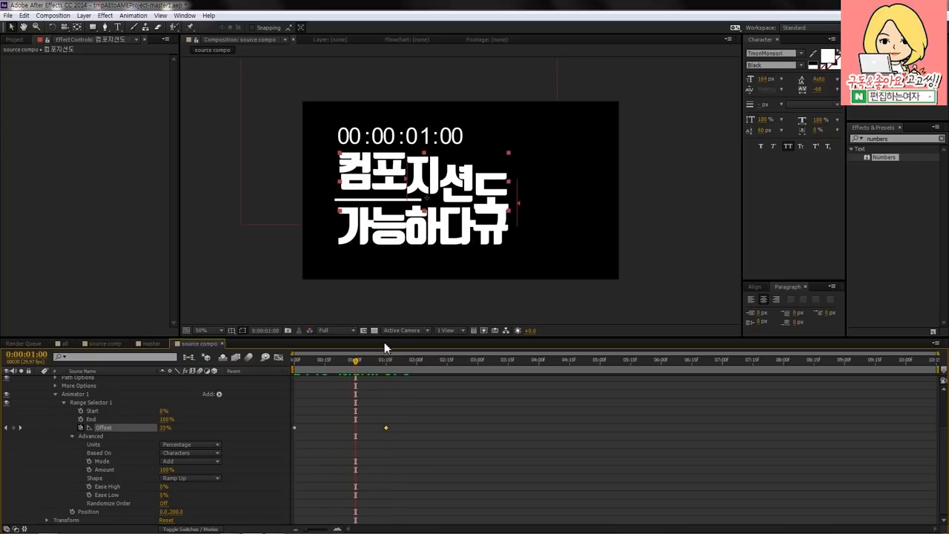
{"action": "key", "text": "Page_Down"}
{"action": "left_click_drag", "start_coordinate": [384, 365], "coordinate": [271, 359]}
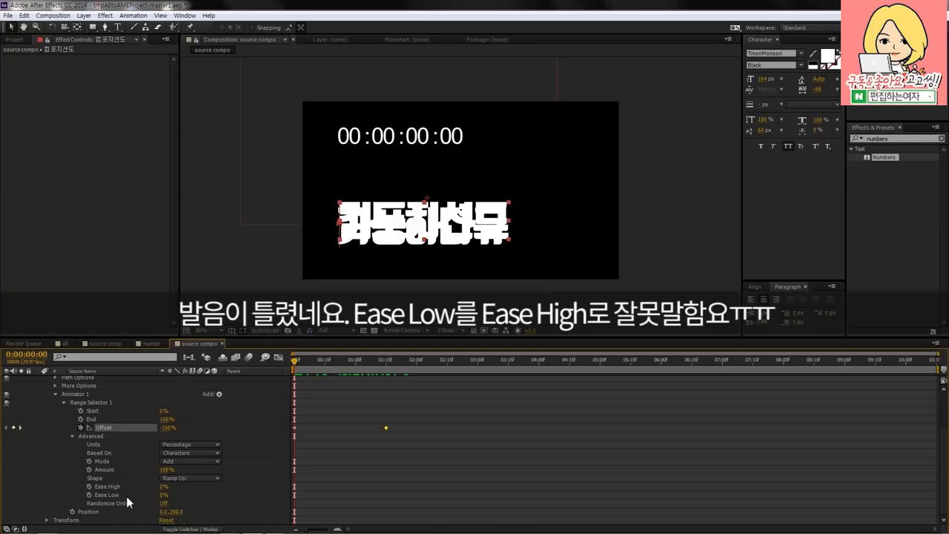
Set the range selector's Ease Low to 100% and preview the text animation.
{"action": "left_click_drag", "start_coordinate": [162, 494], "coordinate": [209, 492]}
{"action": "left_click_drag", "start_coordinate": [304, 361], "coordinate": [370, 359]}
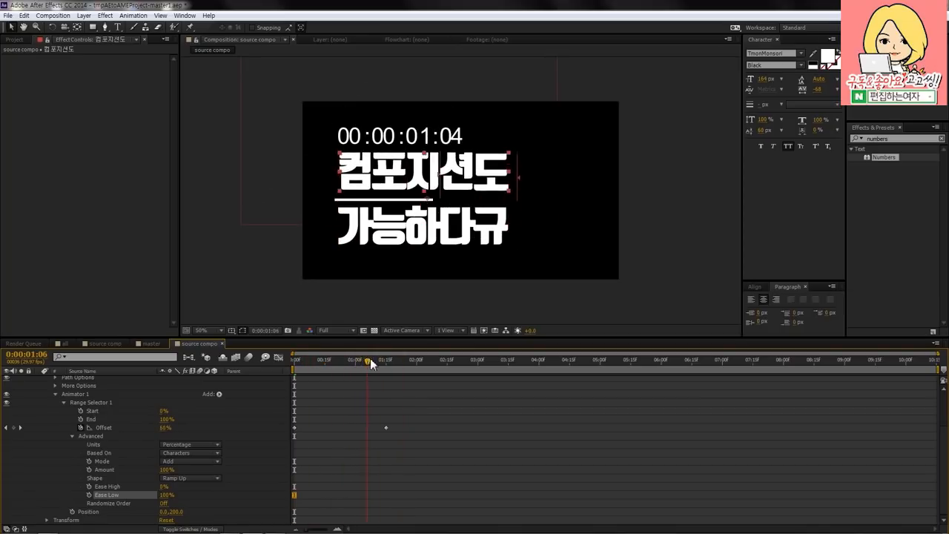
{"action": "key", "text": "Home"}
{"action": "scroll", "coordinate": [103, 444], "scroll_direction": "up", "scroll_amount": 1}
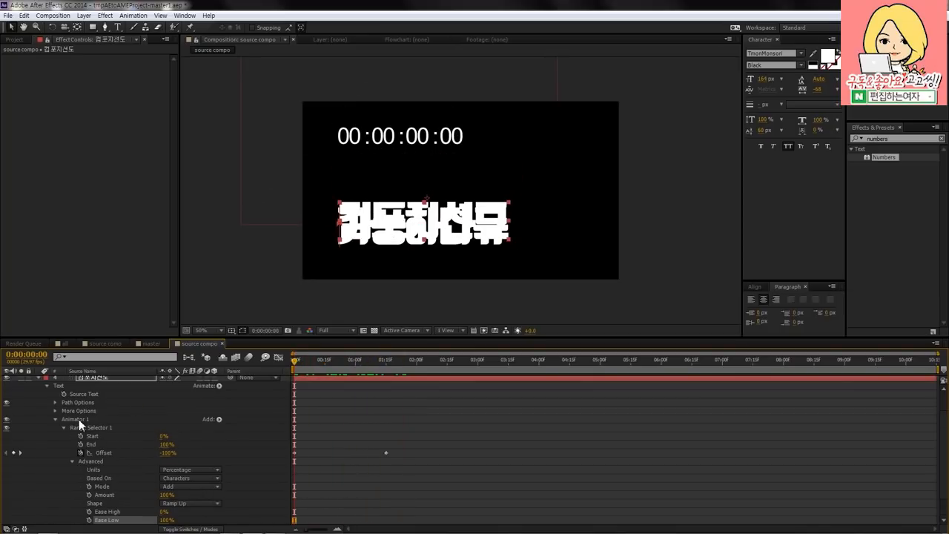
Copy Animator 1 from the 컴포지션도 text to the 가능하다규 text layer and preview it up to 0:00:01:20.
{"action": "left_click", "coordinate": [78, 419]}
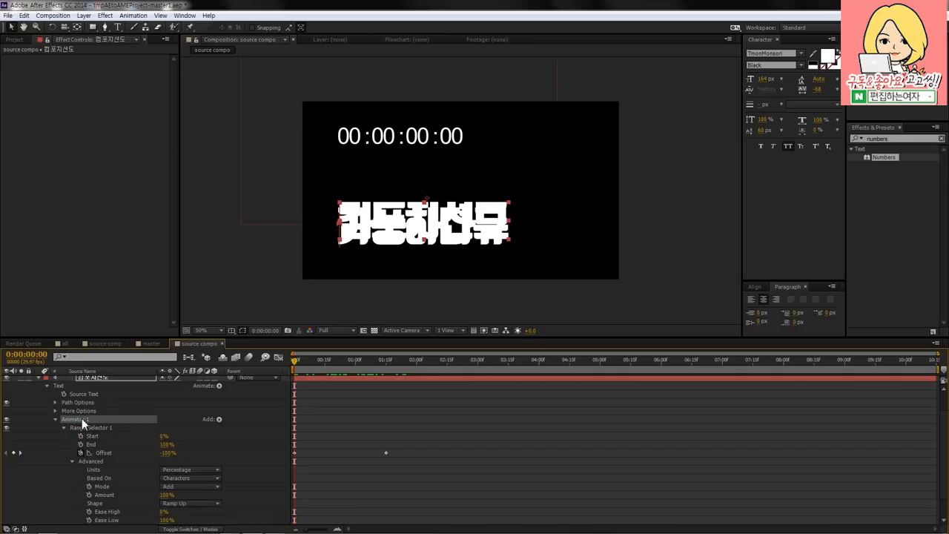
{"action": "scroll", "coordinate": [74, 424], "scroll_direction": "up", "scroll_amount": 2}
{"action": "left_click", "coordinate": [39, 404]}
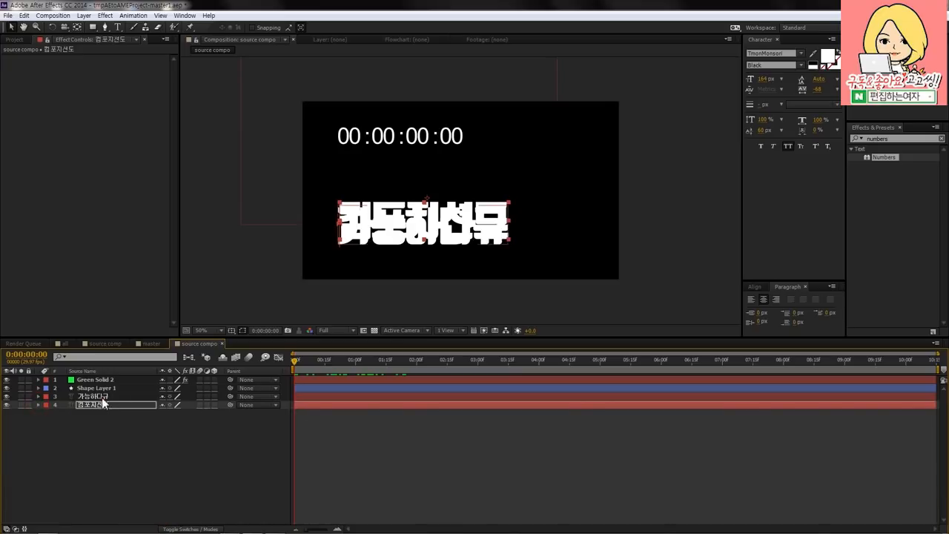
{"action": "left_click", "coordinate": [102, 397]}
{"action": "key", "text": "ctrl+v"}
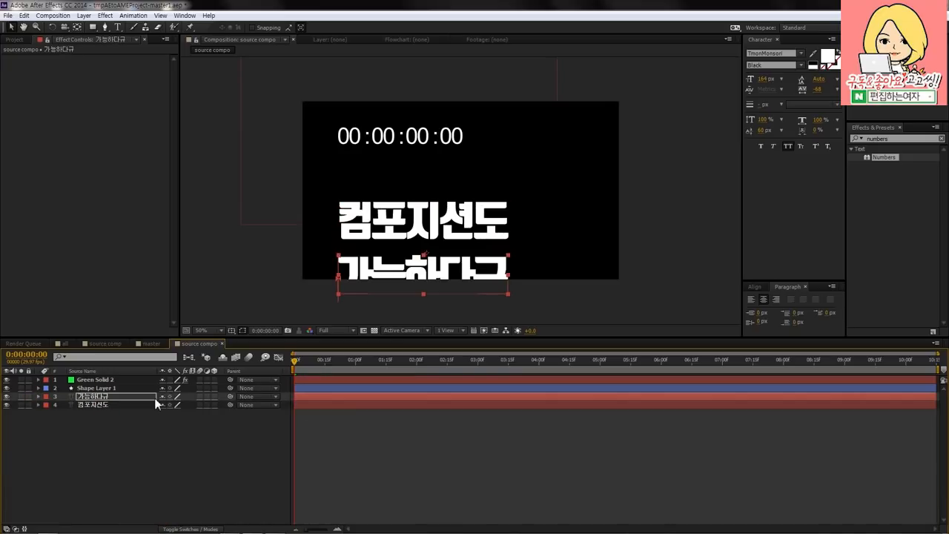
{"action": "left_click", "coordinate": [39, 397]}
{"action": "left_click_drag", "start_coordinate": [295, 359], "coordinate": [395, 359]}
{"action": "left_click", "coordinate": [234, 439]}
Set the Position of the 가능하다규 text's Animator 1 to 0.0, -206.0 and preview the animation.
{"action": "left_click", "coordinate": [97, 397]}
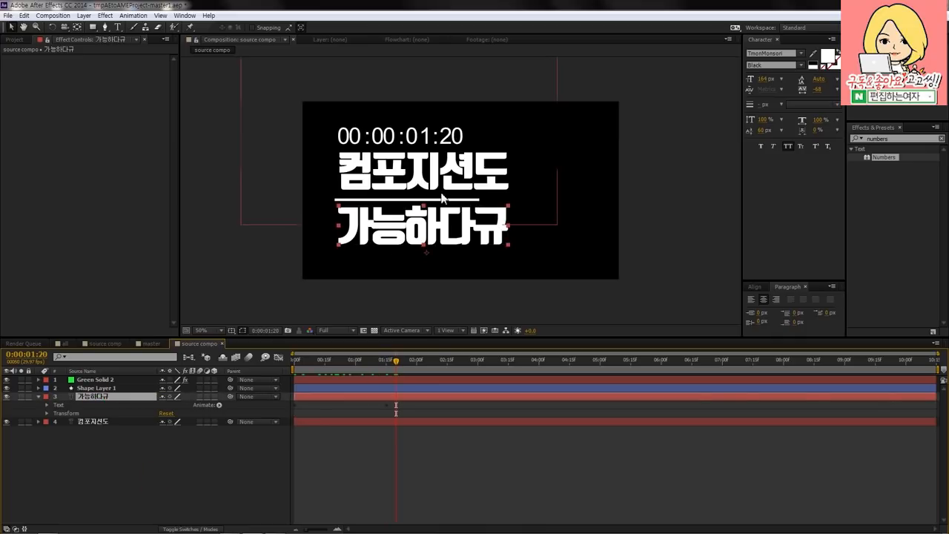
{"action": "left_click", "coordinate": [47, 405]}
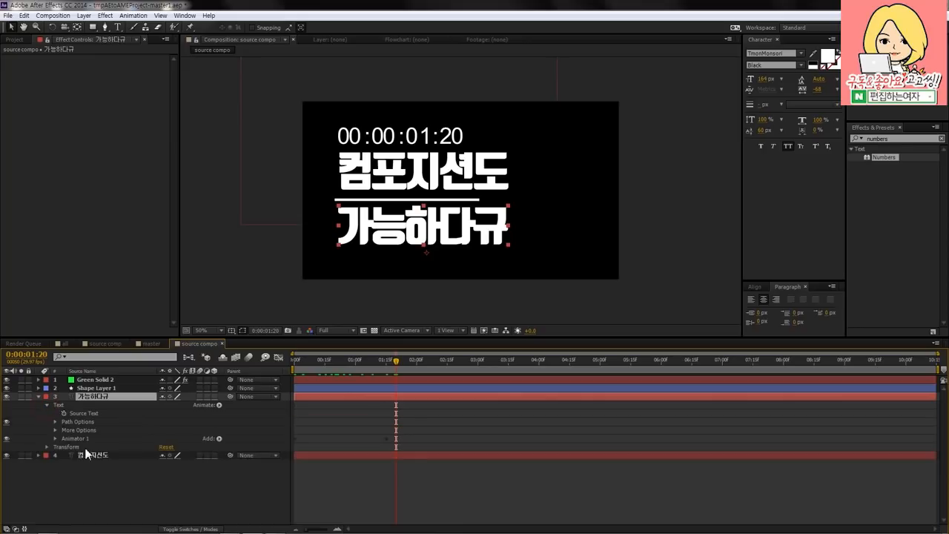
{"action": "left_click", "coordinate": [55, 438]}
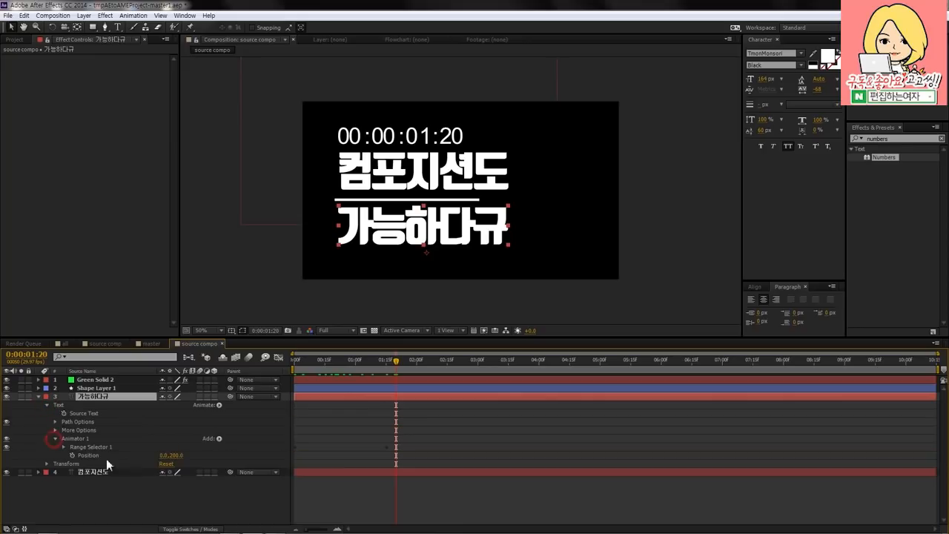
{"action": "left_click", "coordinate": [181, 456]}
{"action": "left_click_drag", "start_coordinate": [180, 455], "coordinate": [179, 455]}
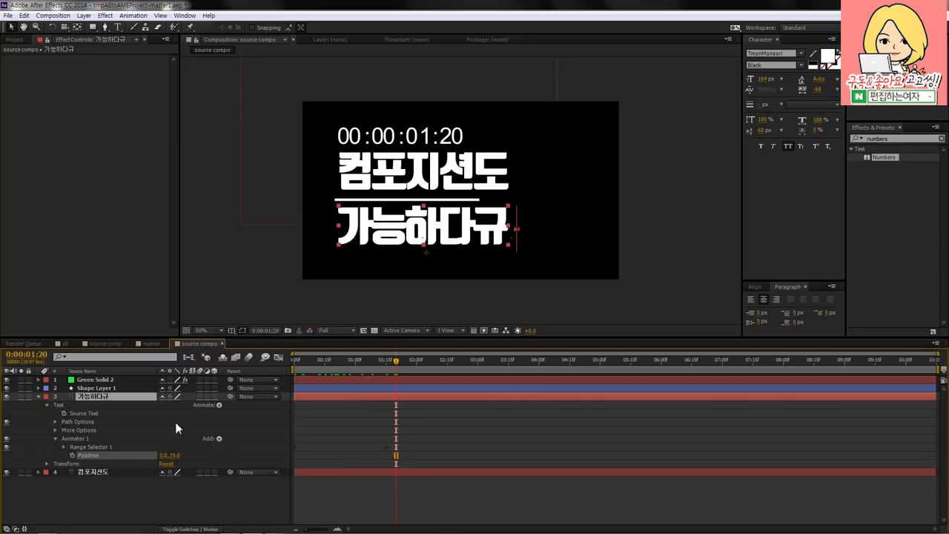
{"action": "key", "text": "Home"}
{"action": "left_click_drag", "start_coordinate": [170, 455], "coordinate": [78, 464]}
{"action": "left_click_drag", "start_coordinate": [184, 454], "coordinate": [189, 454]}
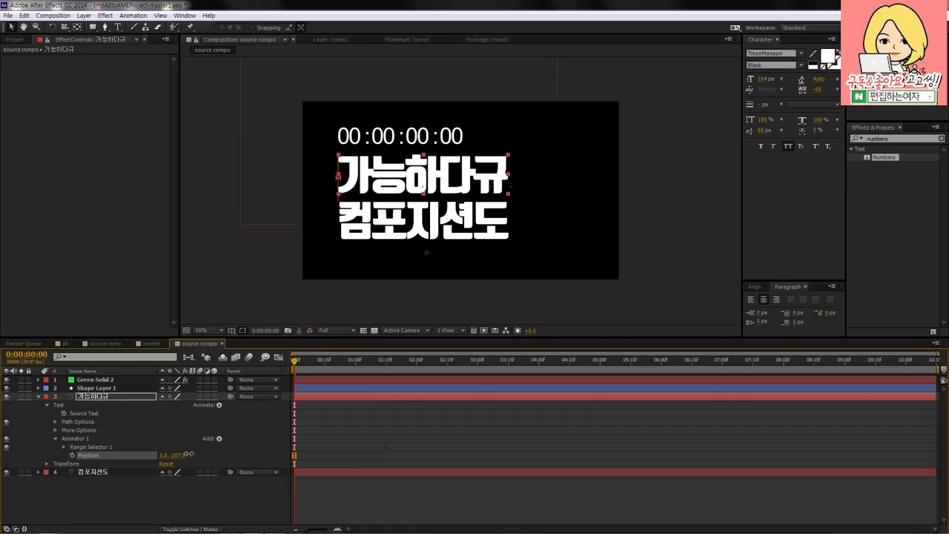
{"action": "left_click_drag", "start_coordinate": [295, 364], "coordinate": [281, 375]}
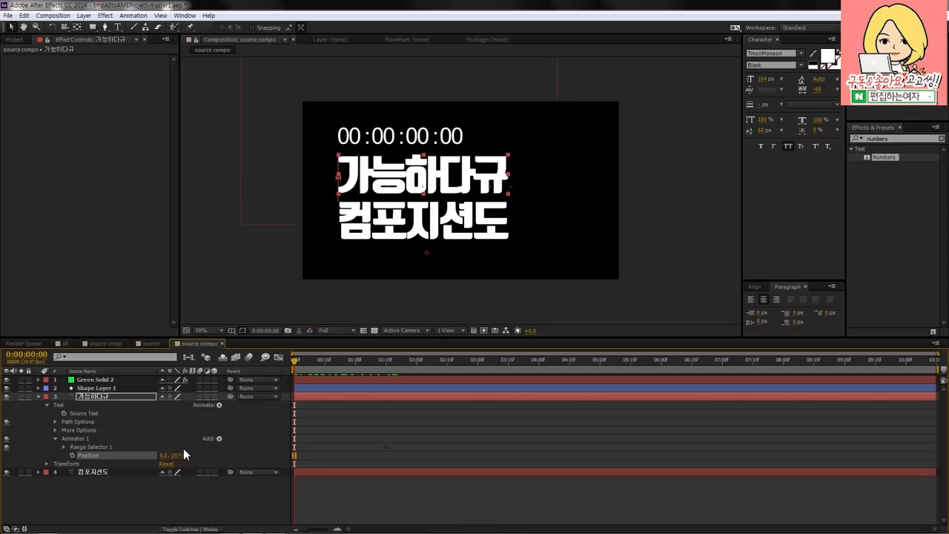
{"action": "left_click", "coordinate": [317, 359]}
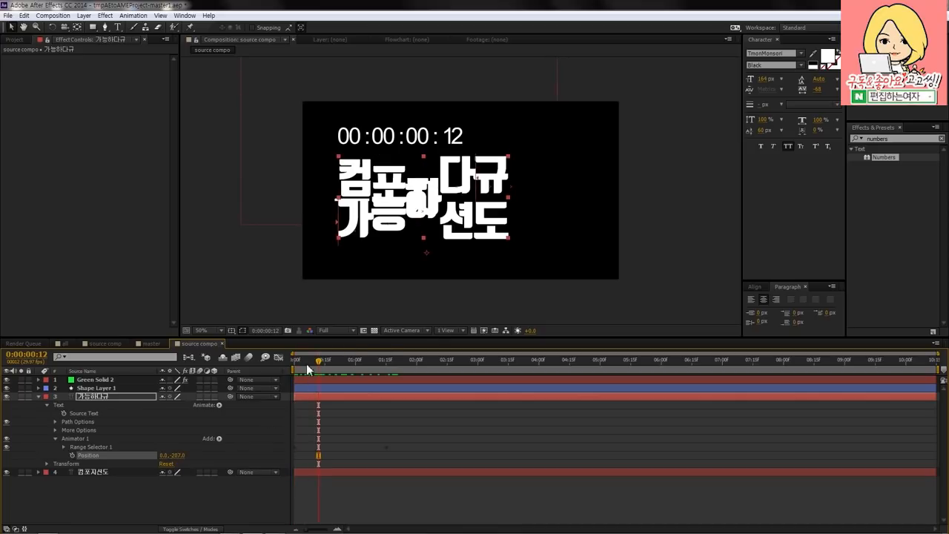
{"action": "left_click_drag", "start_coordinate": [306, 363], "coordinate": [287, 365]}
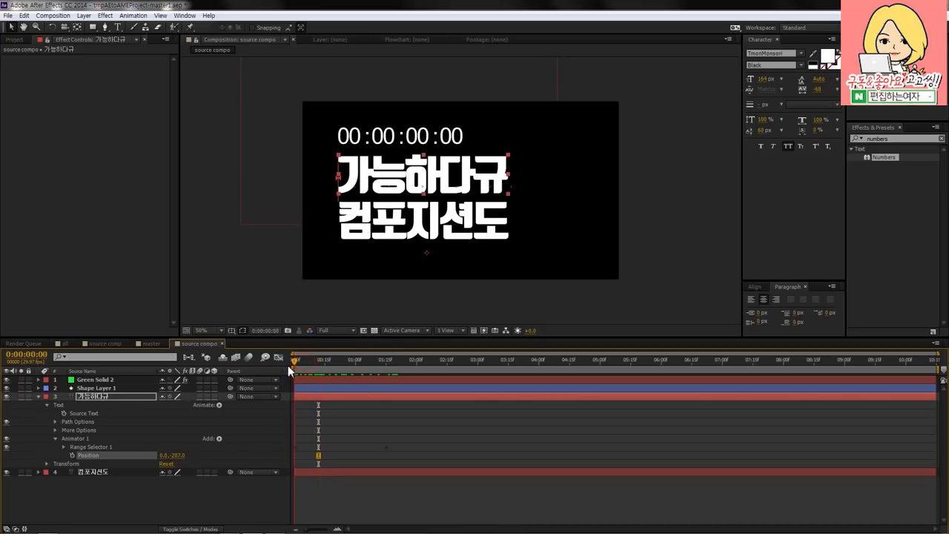
{"action": "mouse_move", "coordinate": [175, 456]}
{"action": "left_mouse_down"}
{"action": "mouse_move", "coordinate": [163, 458]}
{"action": "mouse_move", "coordinate": [180, 458]}
{"action": "left_mouse_up"}
{"action": "left_click_drag", "start_coordinate": [303, 364], "coordinate": [501, 359]}
Draw a rectangular mask on the 컴포지션도 layer, enclosing the text above the horizontal line.
{"action": "left_click", "coordinate": [349, 250]}
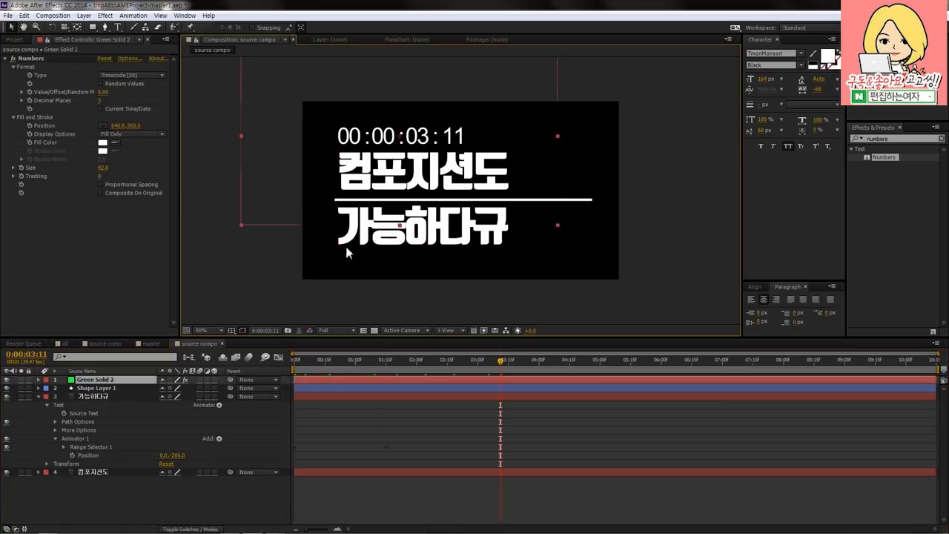
{"action": "left_click", "coordinate": [98, 472]}
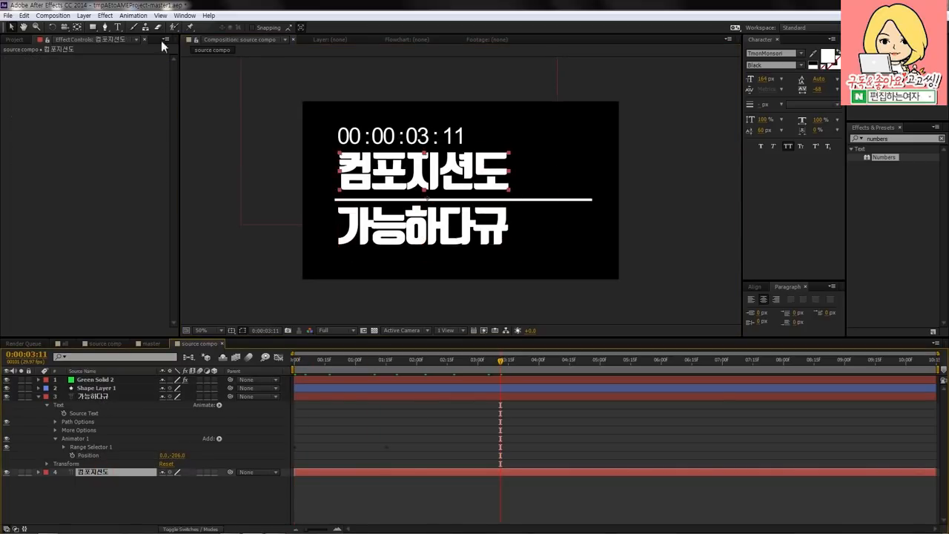
{"action": "left_click", "coordinate": [92, 27]}
{"action": "left_click_drag", "start_coordinate": [328, 142], "coordinate": [541, 197]}
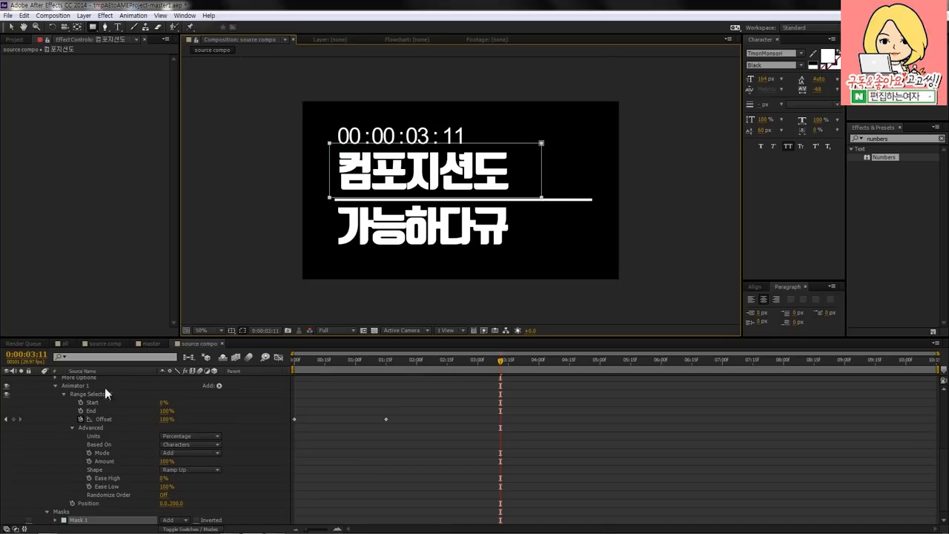
{"action": "scroll", "coordinate": [70, 393], "scroll_direction": "up", "scroll_amount": 3}
{"action": "left_click", "coordinate": [38, 444]}
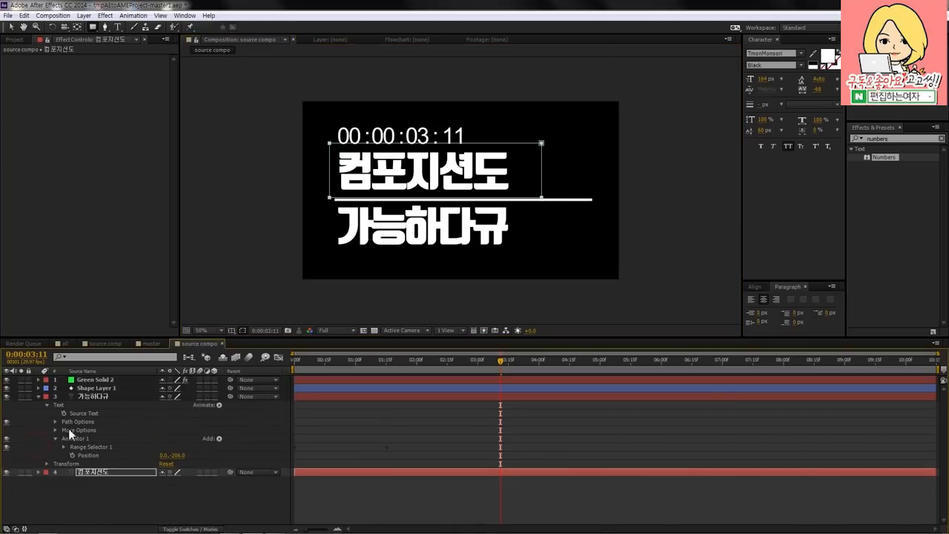
Draw a rectangular mask around the 가능하다규 text below the line and preview both text reveals.
{"action": "left_click", "coordinate": [95, 396]}
{"action": "left_click_drag", "start_coordinate": [546, 273], "coordinate": [327, 200]}
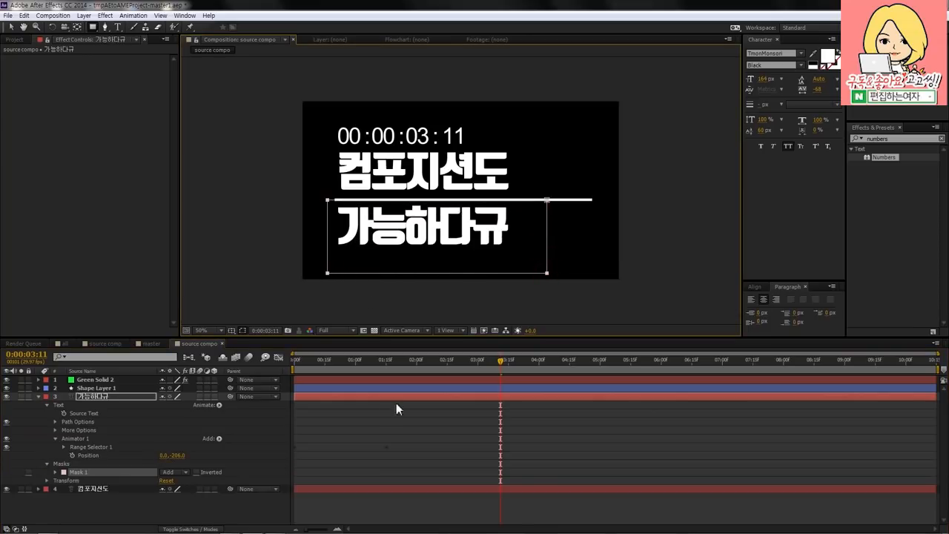
{"action": "left_click_drag", "start_coordinate": [314, 359], "coordinate": [504, 362]}
{"action": "left_click", "coordinate": [671, 448]}
{"action": "left_click", "coordinate": [38, 396]}
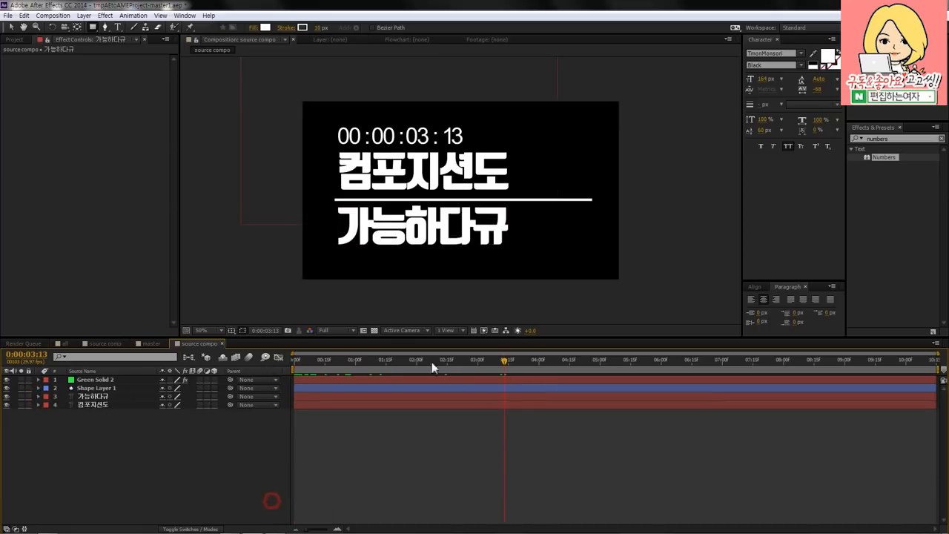
{"action": "left_click", "coordinate": [288, 361]}
{"action": "mouse_move", "coordinate": [288, 361]}
{"action": "left_mouse_down"}
{"action": "mouse_move", "coordinate": [424, 367]}
{"action": "mouse_move", "coordinate": [290, 368]}
{"action": "left_mouse_up"}
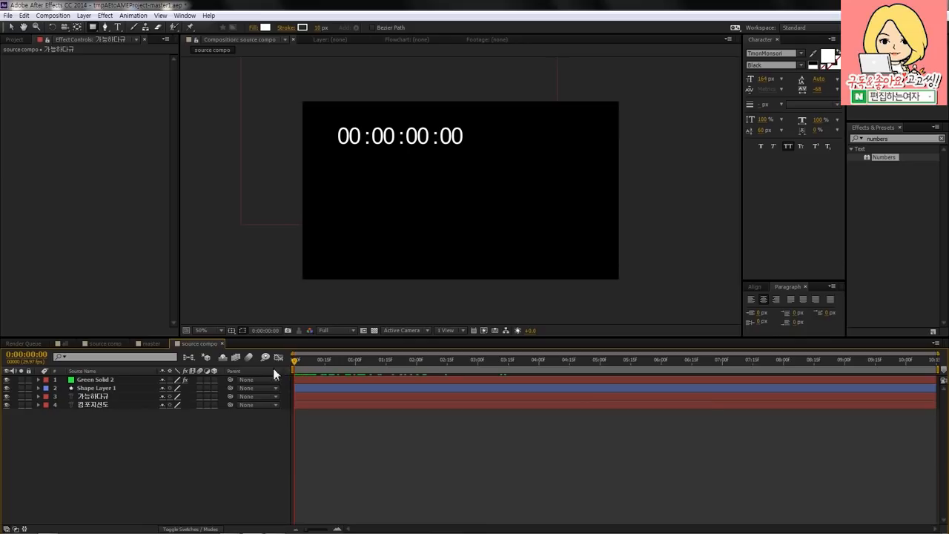
{"action": "left_click_drag", "start_coordinate": [303, 362], "coordinate": [376, 375]}
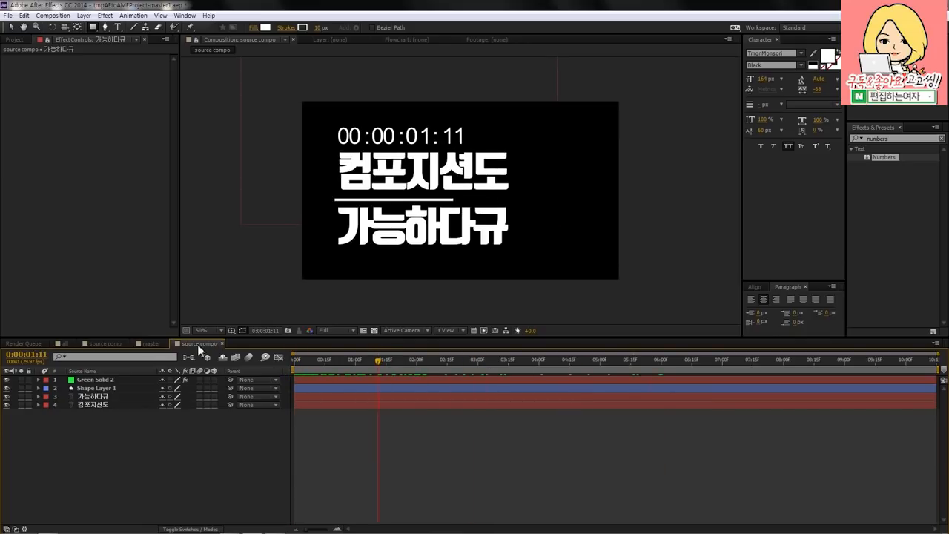
Open the master composition at 0:00:02:10 and display the 3D Camera Tracker's track points on Comp 1.mp4.
{"action": "left_click", "coordinate": [154, 344]}
{"action": "left_click_drag", "start_coordinate": [302, 361], "coordinate": [437, 364]}
{"action": "left_click", "coordinate": [443, 405]}
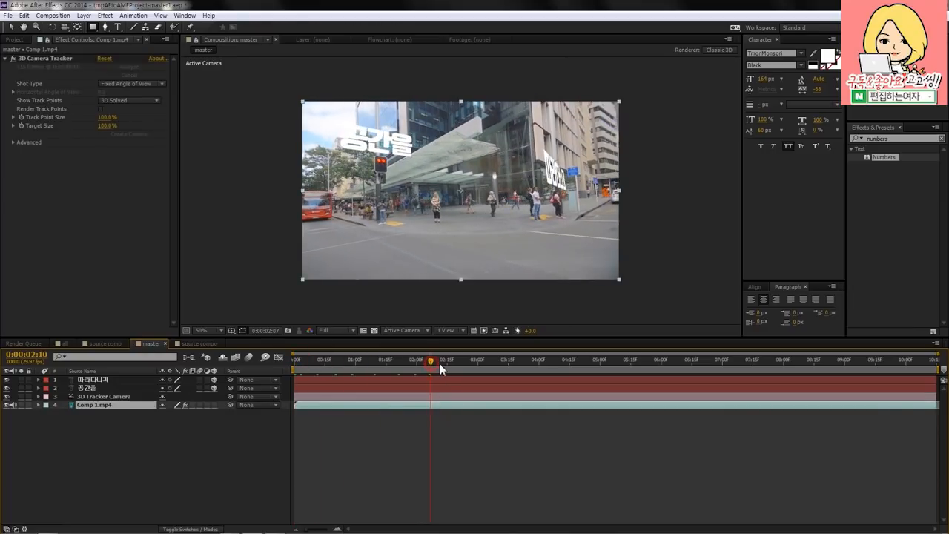
{"action": "left_click", "coordinate": [63, 59]}
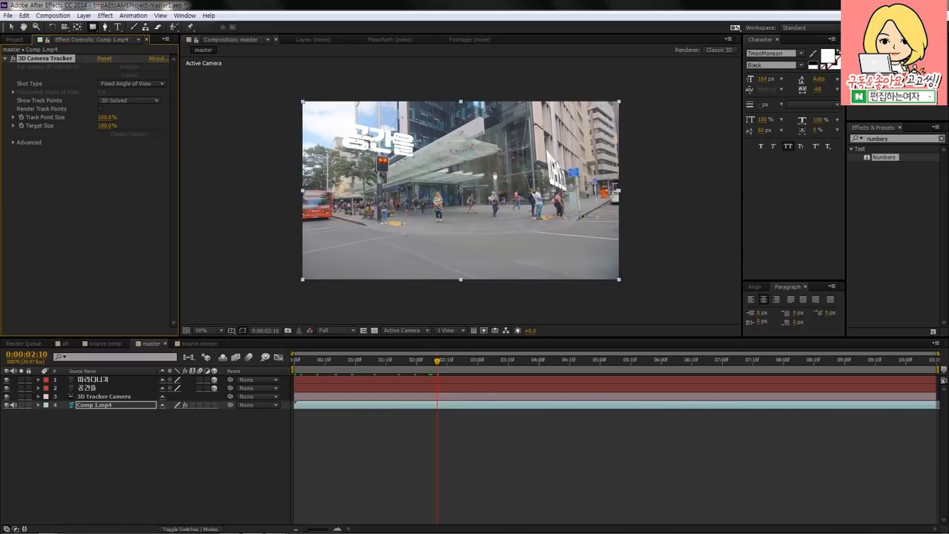
{"action": "left_click", "coordinate": [11, 26]}
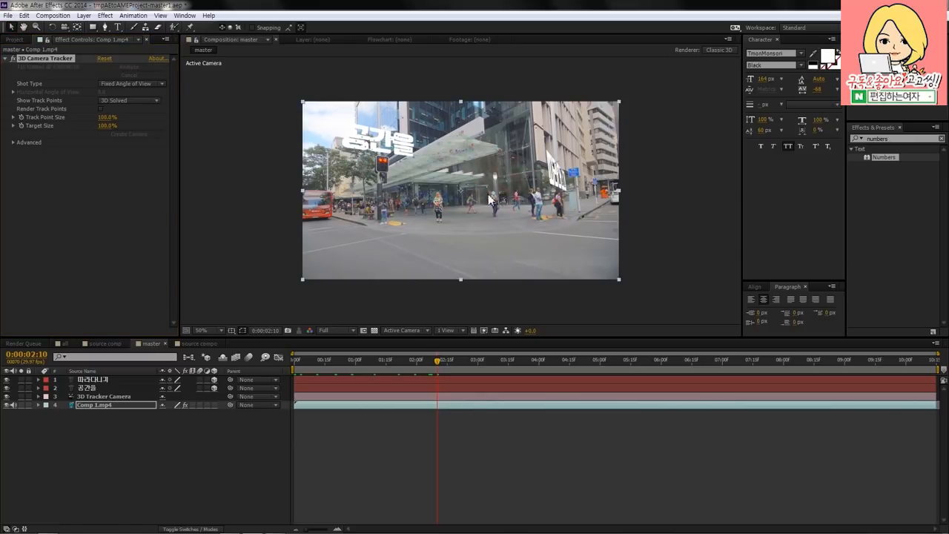
{"action": "scroll", "coordinate": [469, 184], "scroll_direction": "up", "scroll_amount": 2}
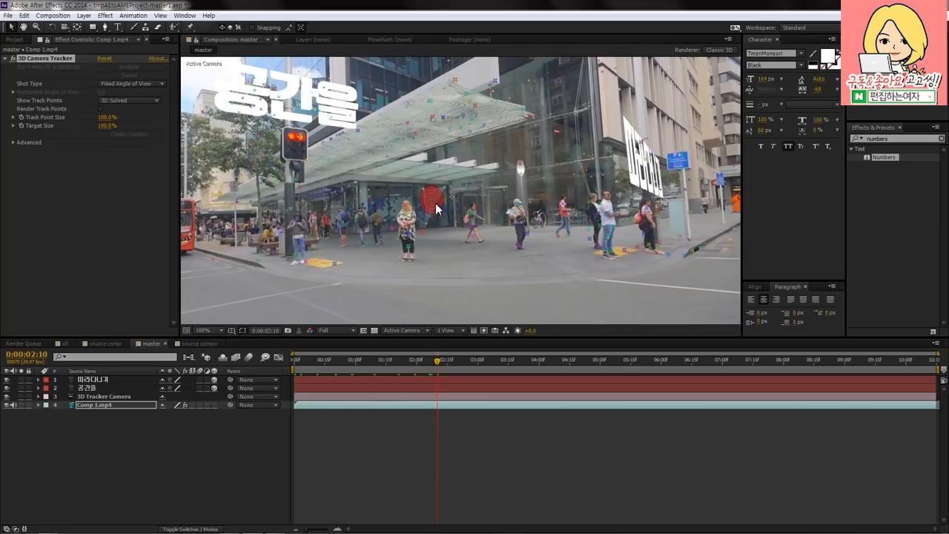
{"action": "scroll", "coordinate": [435, 208], "scroll_direction": "down", "scroll_amount": 2}
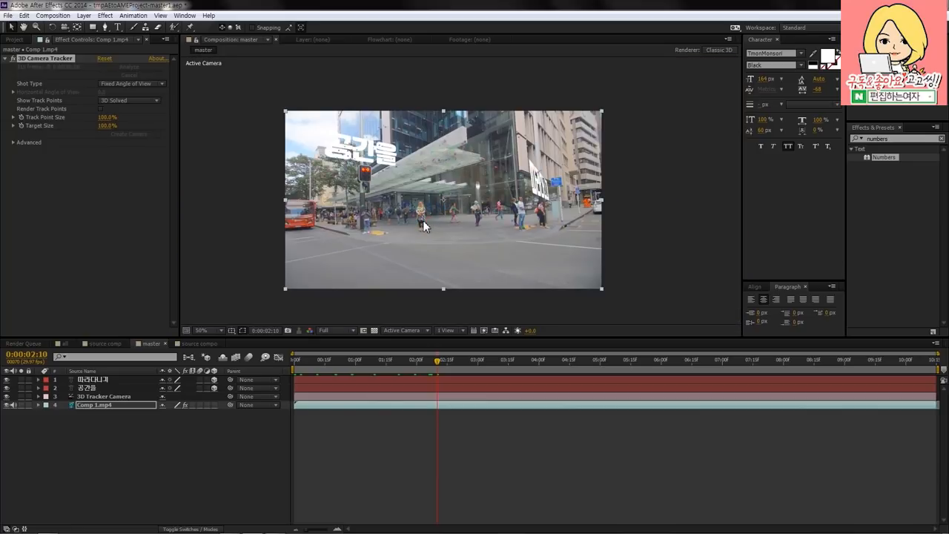
Create a solid from the track points beside the pedestrians in front of the glass building.
{"action": "right_click", "coordinate": [477, 212]}
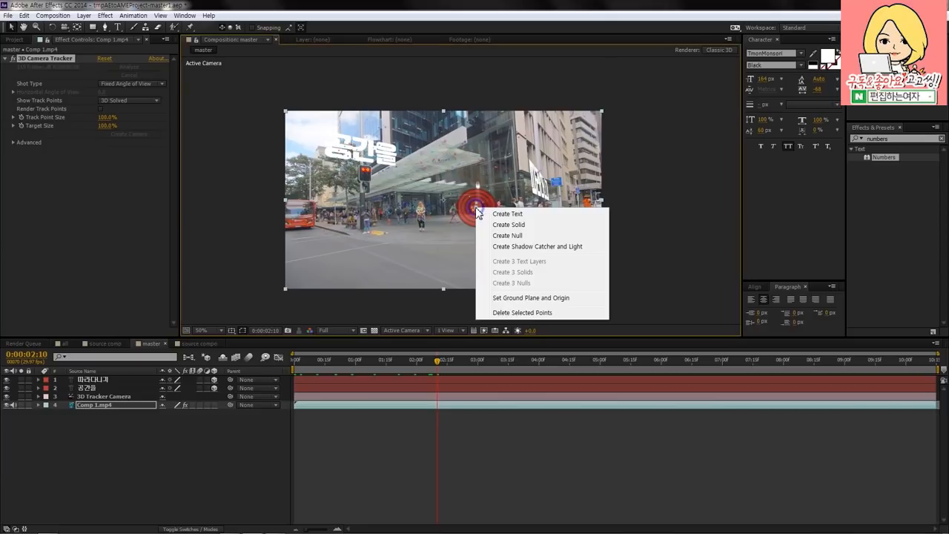
{"action": "left_click", "coordinate": [478, 213]}
{"action": "right_click", "coordinate": [479, 215]}
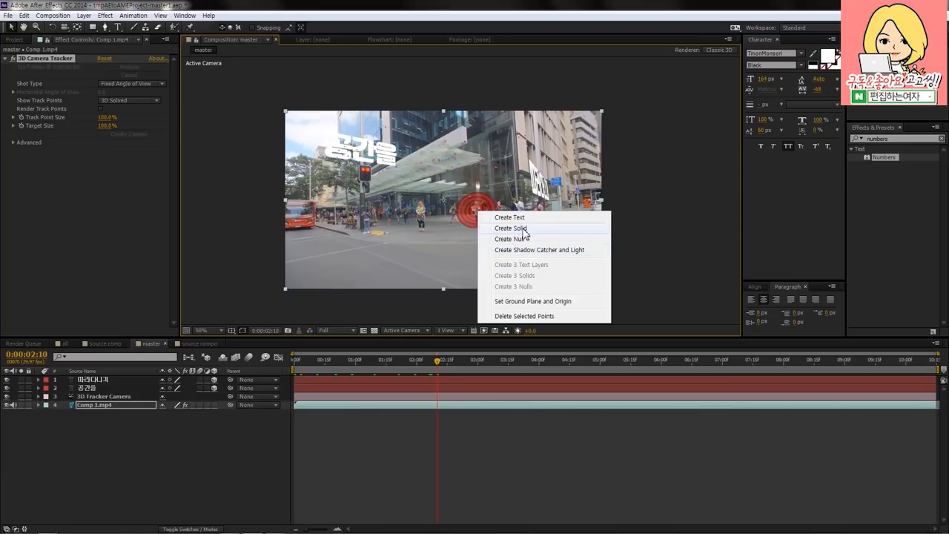
{"action": "left_click", "coordinate": [523, 229]}
{"action": "scroll", "coordinate": [489, 207], "scroll_direction": "up", "scroll_amount": 2}
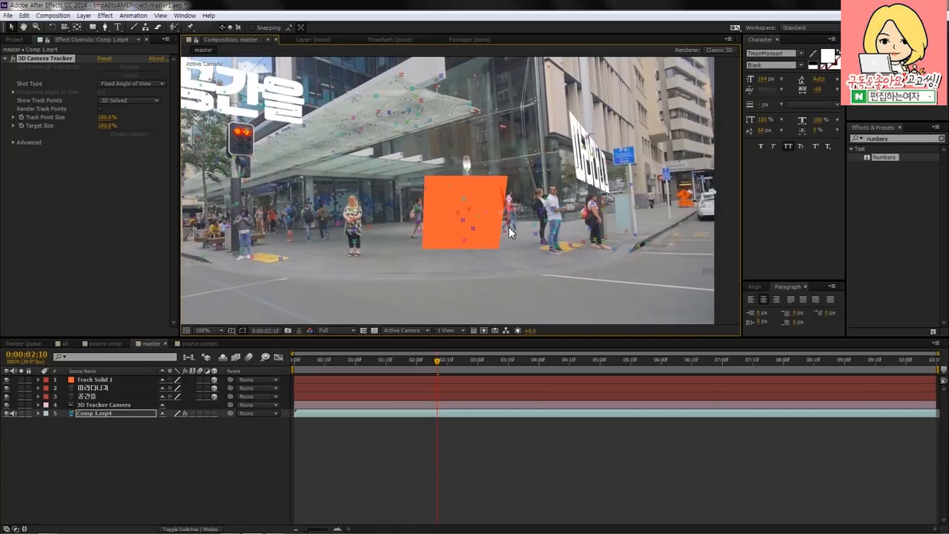
{"action": "scroll", "coordinate": [478, 243], "scroll_direction": "down", "scroll_amount": 2}
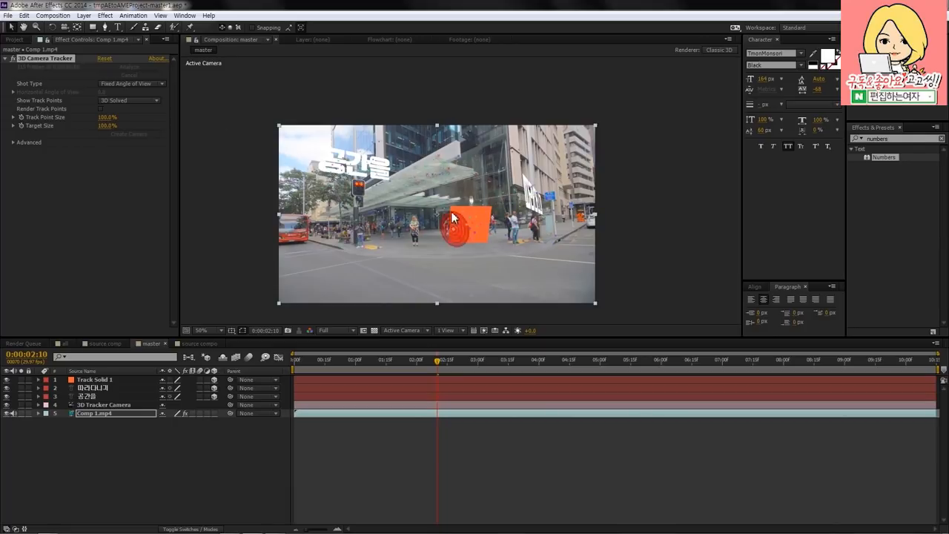
Scale the Track Solid 1 layer uniformly to 127%.
{"action": "left_click", "coordinate": [124, 380]}
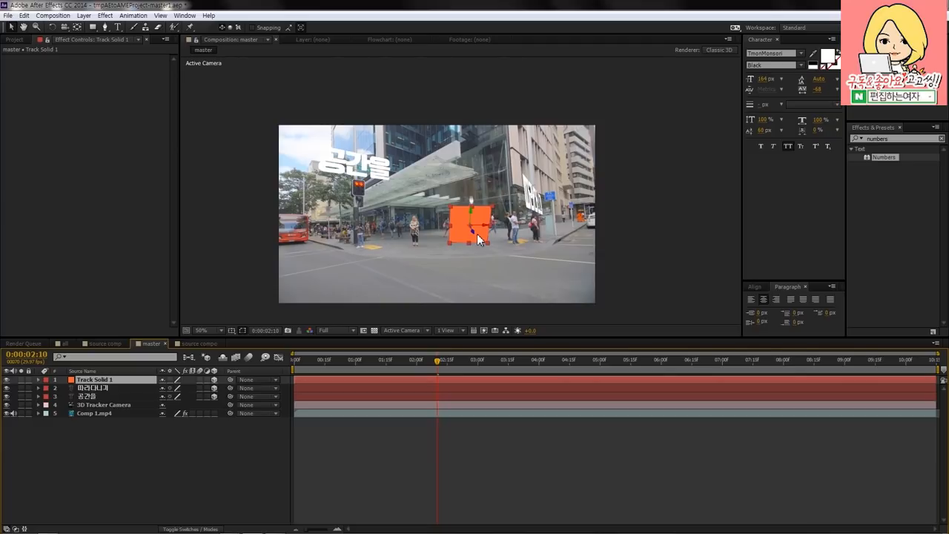
{"action": "key", "text": "s"}
{"action": "left_click_drag", "start_coordinate": [171, 388], "coordinate": [190, 391]}
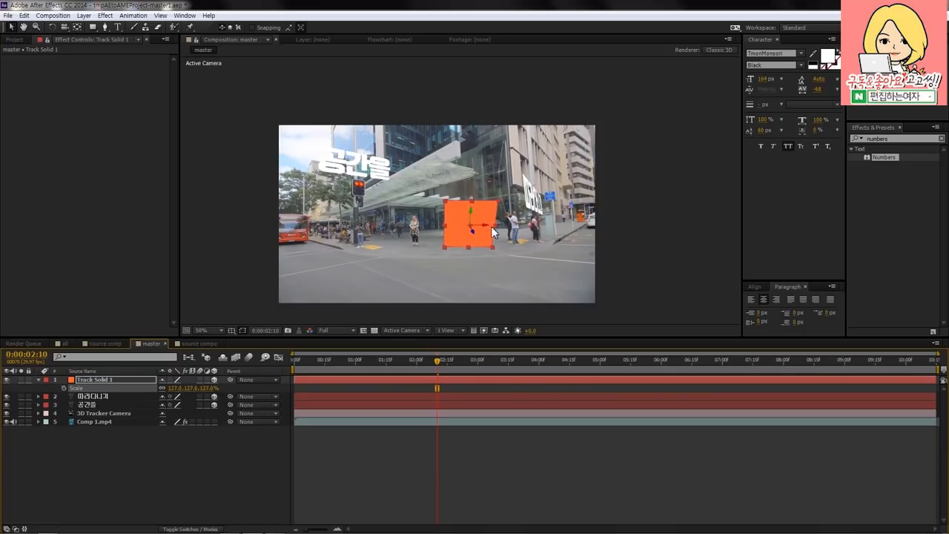
Replace the Track Solid 1 layer with the source compo composition, comparing the footage before and after the replacement.
{"action": "left_click", "coordinate": [21, 39]}
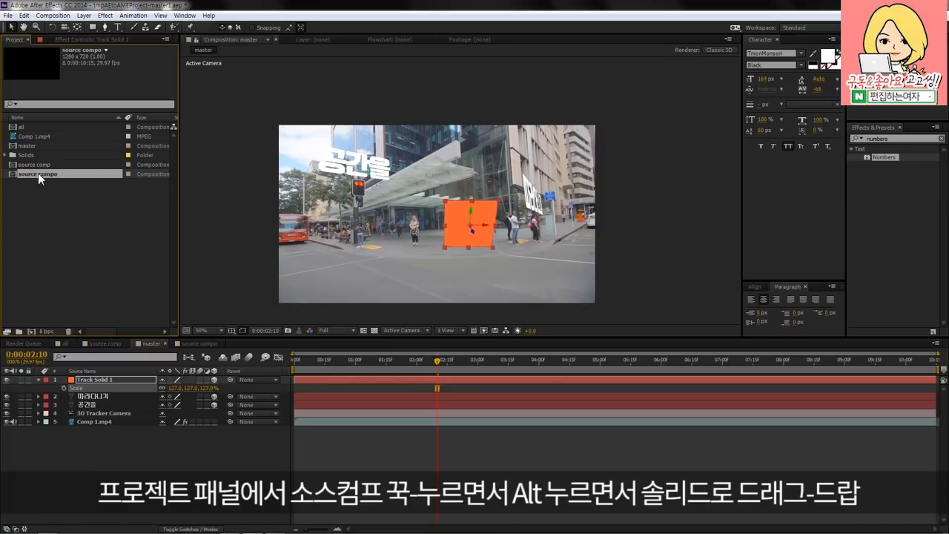
{"action": "left_click_drag", "start_coordinate": [38, 173], "coordinate": [468, 225]}
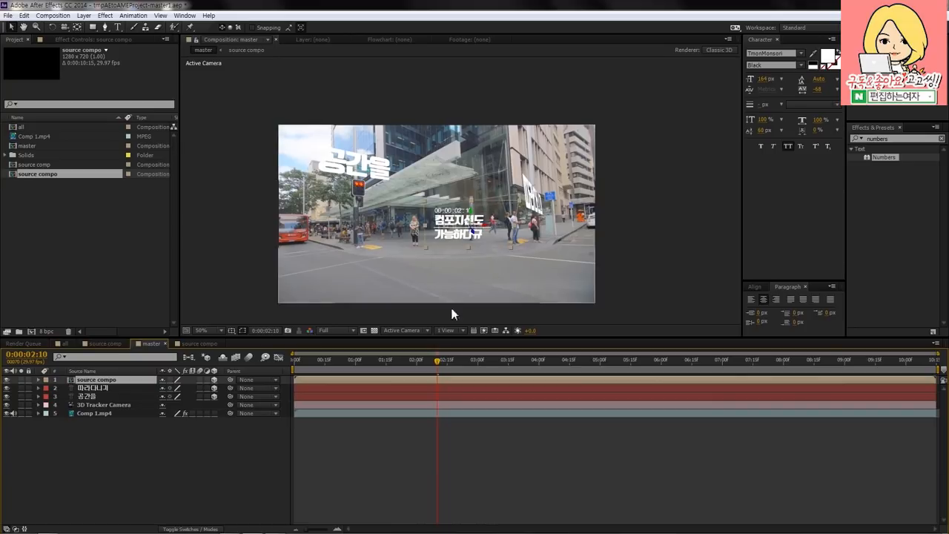
{"action": "key", "text": "ctrl+z"}
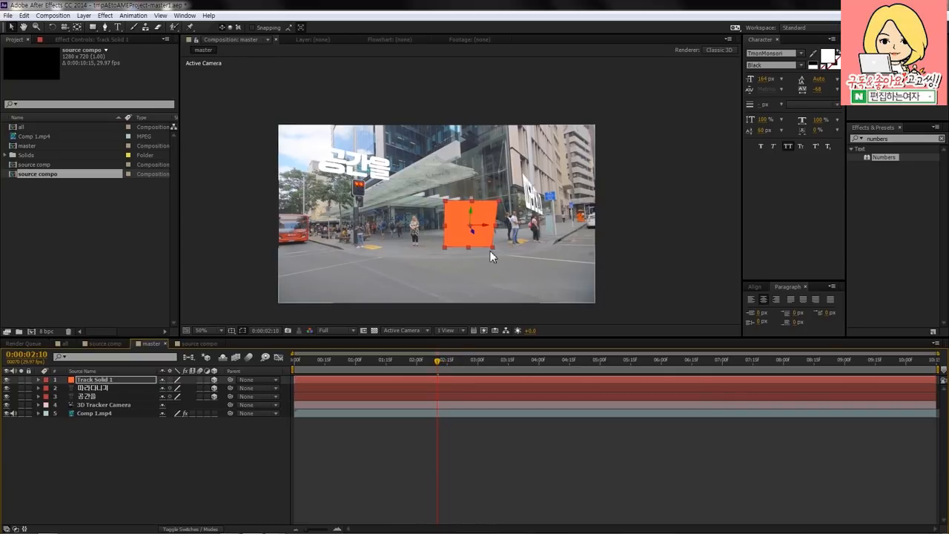
{"action": "key", "text": "ctrl+shift+z"}
{"action": "key", "text": "ctrl+z"}
{"action": "key", "text": "ctrl+shift+z"}
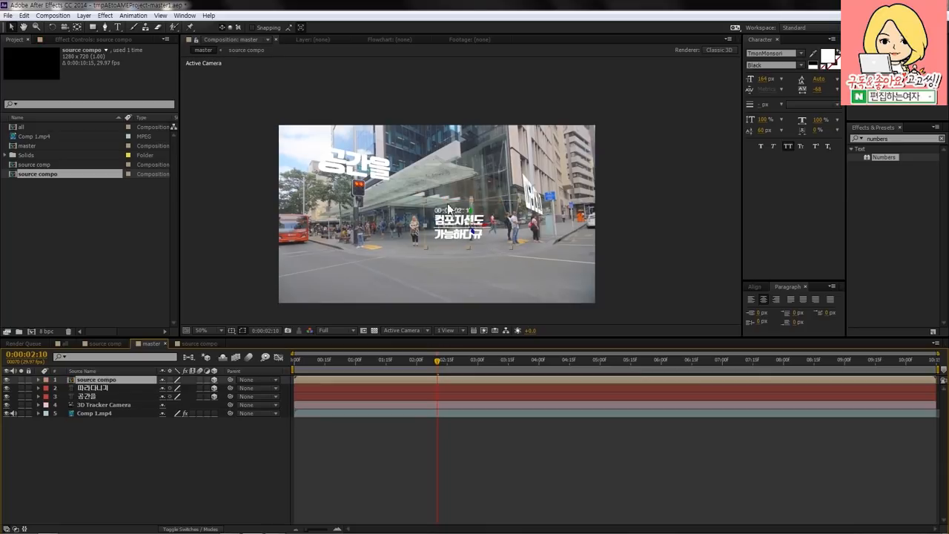
Check the source compo composition, return to master and scrub the footage to examine how the placed composition follows the scene.
{"action": "left_click", "coordinate": [201, 345]}
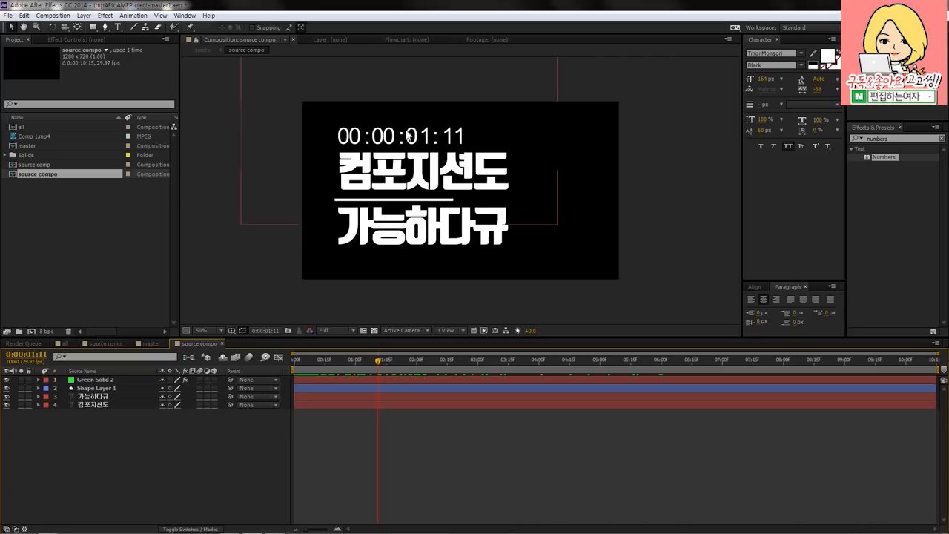
{"action": "left_click", "coordinate": [151, 343]}
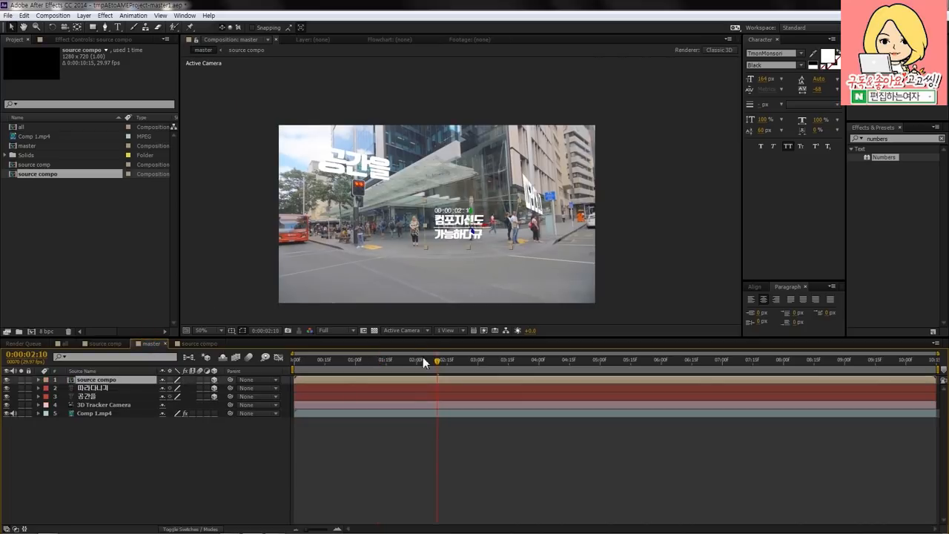
{"action": "left_click_drag", "start_coordinate": [427, 364], "coordinate": [618, 372]}
{"action": "left_click_drag", "start_coordinate": [395, 375], "coordinate": [306, 373]}
{"action": "scroll", "coordinate": [430, 216], "scroll_direction": "up", "scroll_amount": 1}
{"action": "left_click_drag", "start_coordinate": [432, 218], "coordinate": [445, 193]}
Scale the source compo layer uniformly to 260% at about 0:00:01:12 in the master composition.
{"action": "left_click_drag", "start_coordinate": [315, 366], "coordinate": [379, 363]}
{"action": "left_click", "coordinate": [104, 379]}
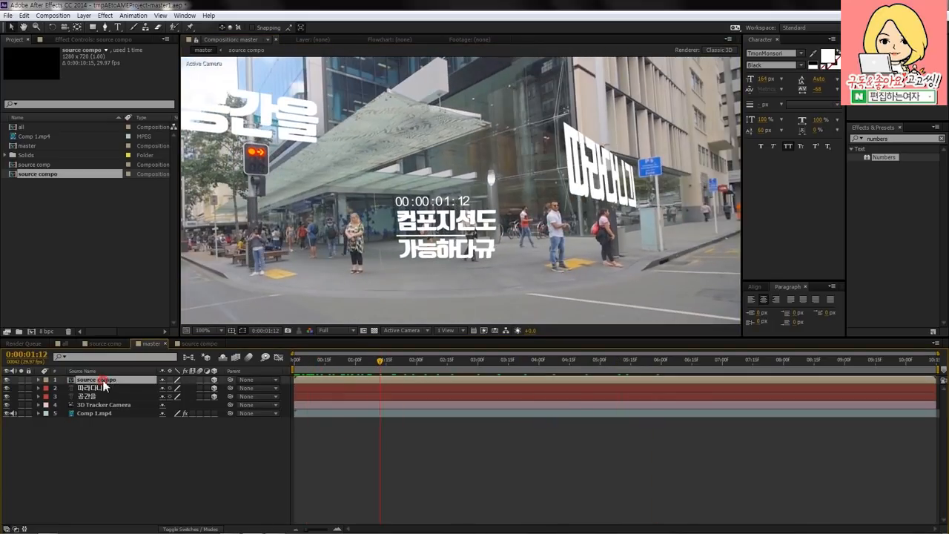
{"action": "key", "text": "alt+shift+s"}
{"action": "left_click_drag", "start_coordinate": [169, 390], "coordinate": [252, 399]}
{"action": "scroll", "coordinate": [542, 240], "scroll_direction": "down", "scroll_amount": 1}
{"action": "left_click_drag", "start_coordinate": [485, 258], "coordinate": [482, 275]}
{"action": "left_click_drag", "start_coordinate": [321, 361], "coordinate": [291, 355]}
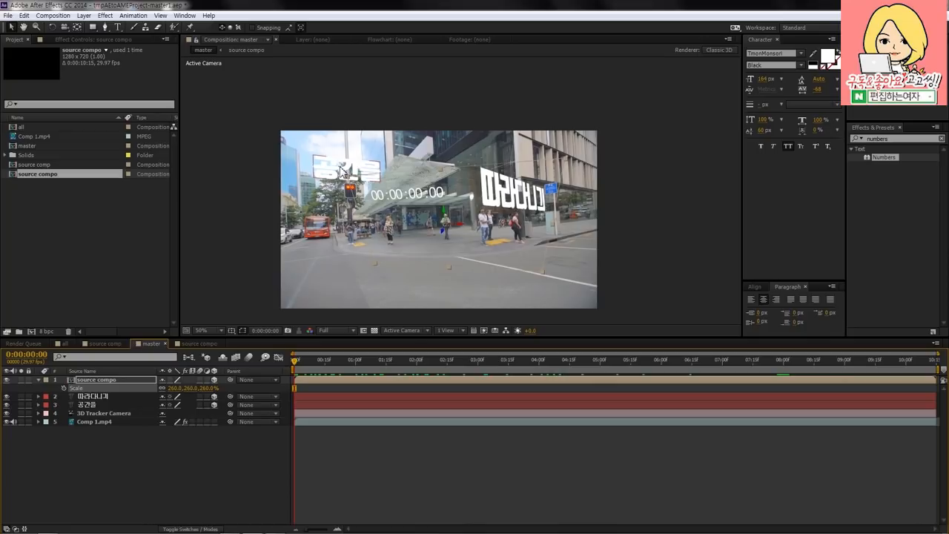
At 0:00:09:28, create a text layer from the Comp 1.mp4 track points at the front of the black car.
{"action": "left_click_drag", "start_coordinate": [298, 367], "coordinate": [801, 375]}
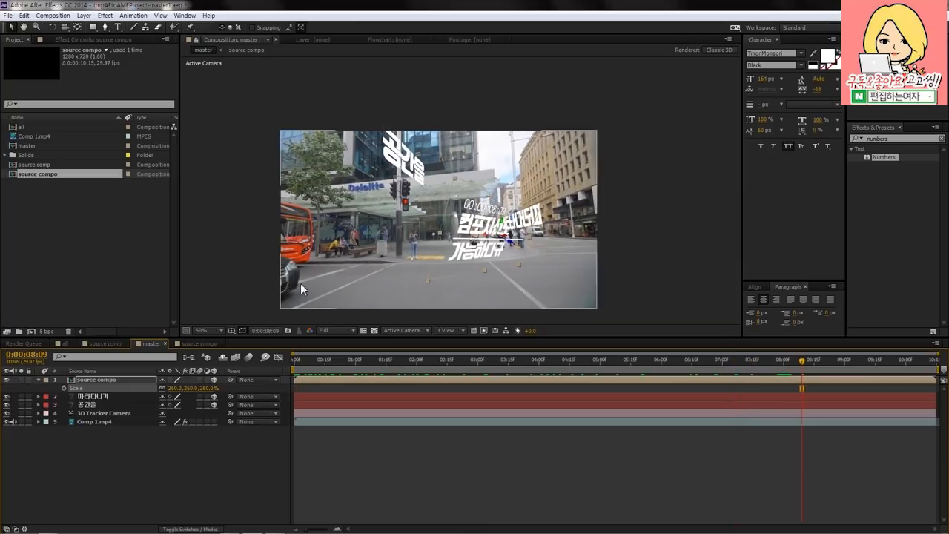
{"action": "key", "text": "space"}
{"action": "left_click_drag", "start_coordinate": [390, 270], "coordinate": [396, 245]}
{"action": "left_click_drag", "start_coordinate": [801, 361], "coordinate": [900, 365]}
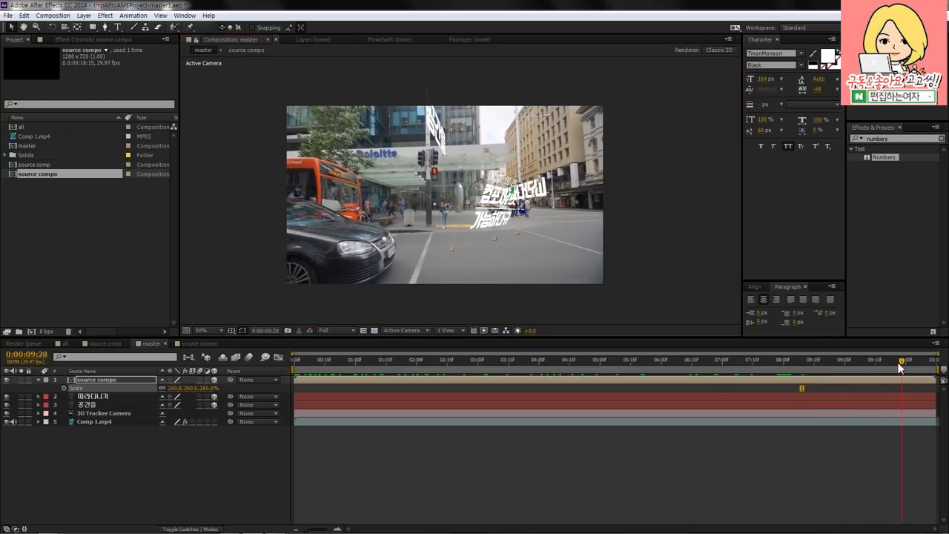
{"action": "left_click", "coordinate": [120, 423]}
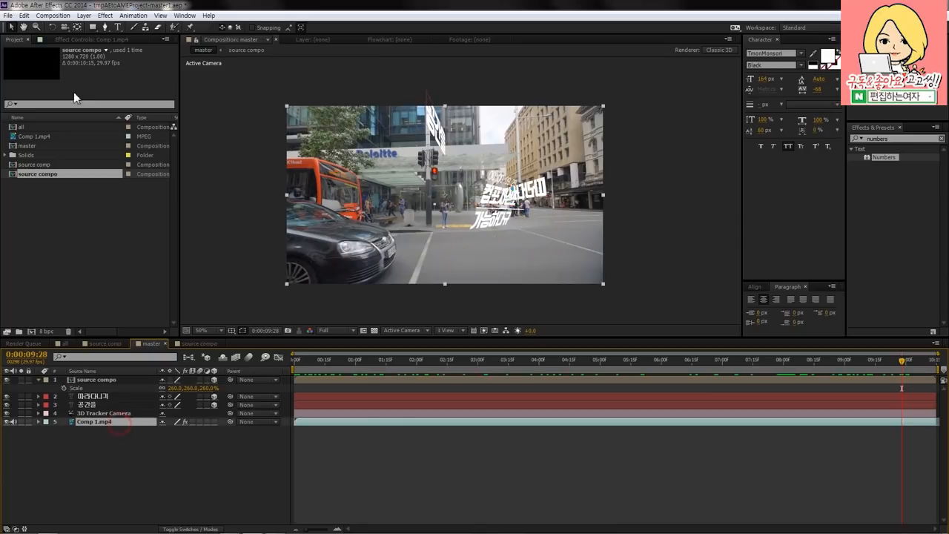
{"action": "left_click", "coordinate": [74, 41]}
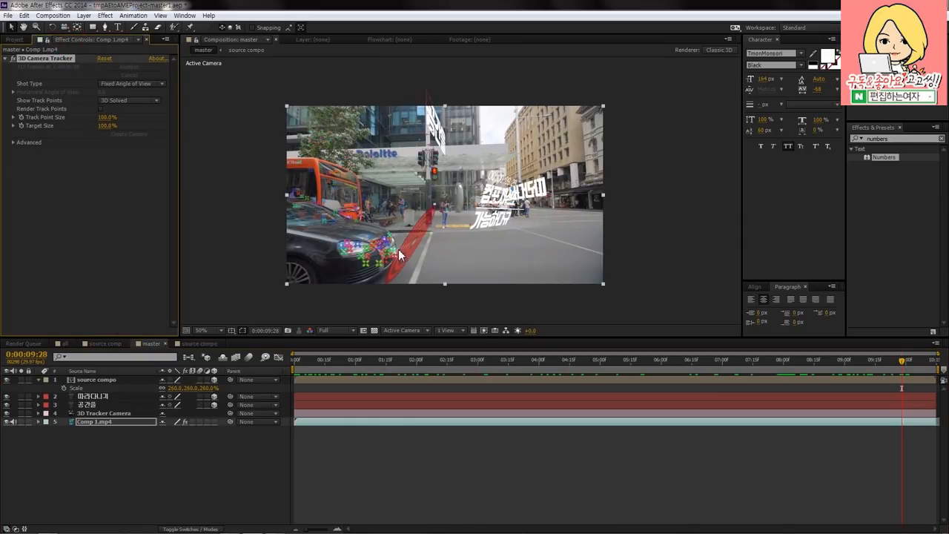
{"action": "right_click", "coordinate": [403, 237]}
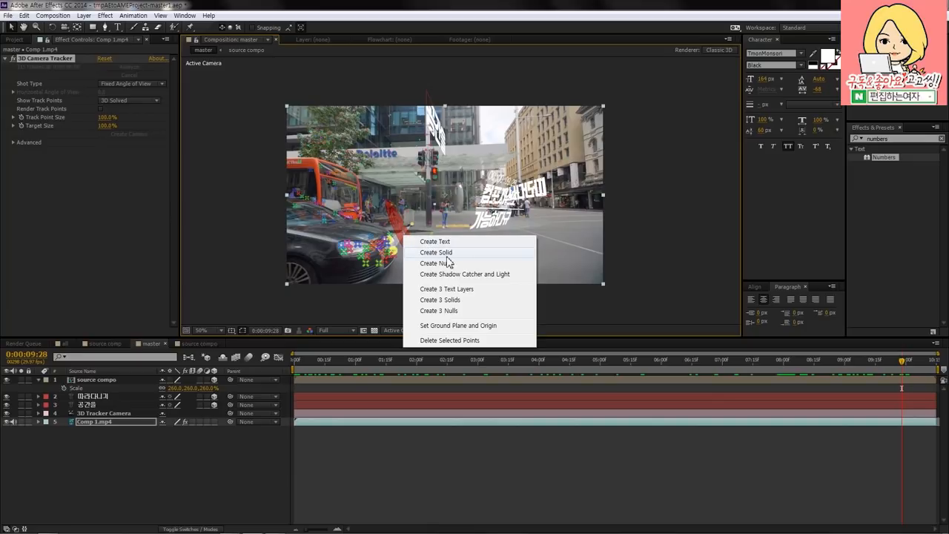
{"action": "left_click", "coordinate": [441, 242]}
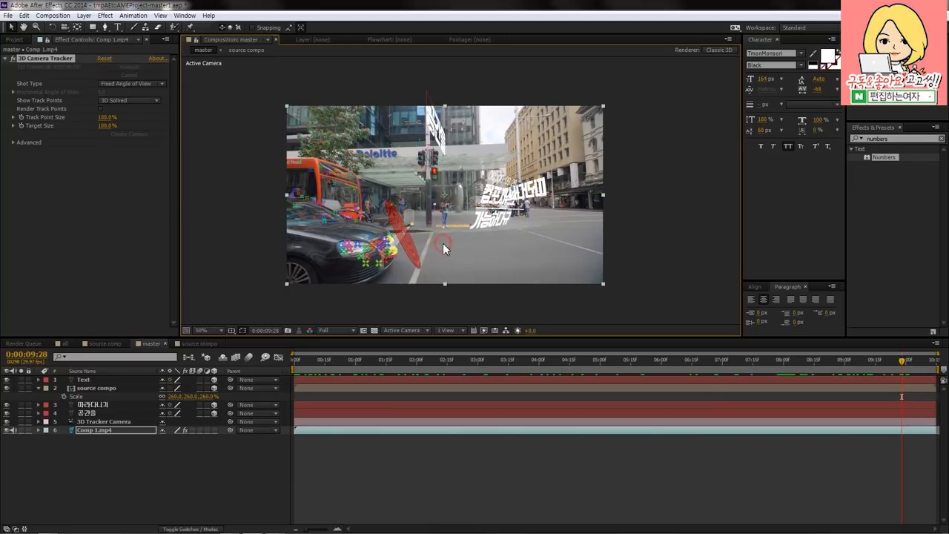
Replace the new tracked text's wording with "3D카메라" and set its font size to 100 px.
{"action": "left_click", "coordinate": [121, 380]}
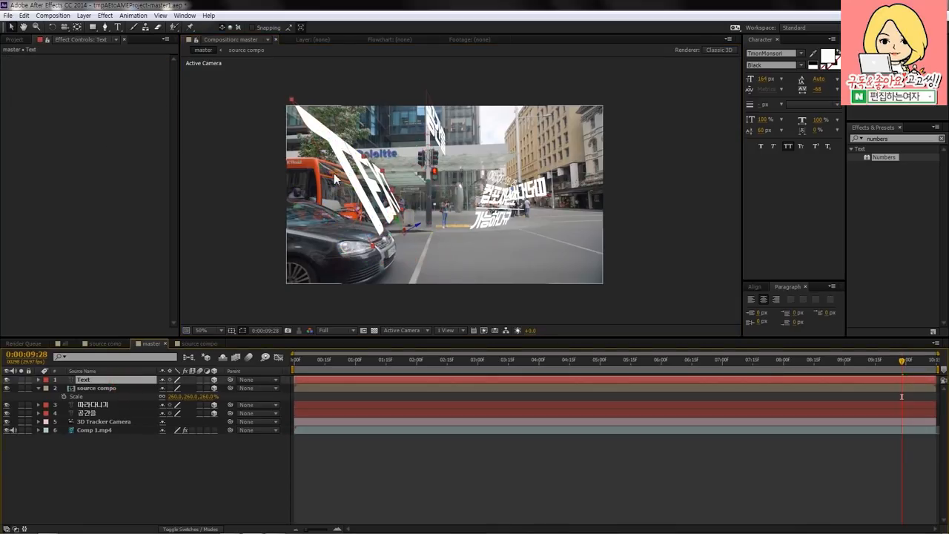
{"action": "double_click", "coordinate": [333, 173]}
{"action": "left_click", "coordinate": [331, 183]}
{"action": "left_click_drag", "start_coordinate": [331, 183], "coordinate": [553, 136]}
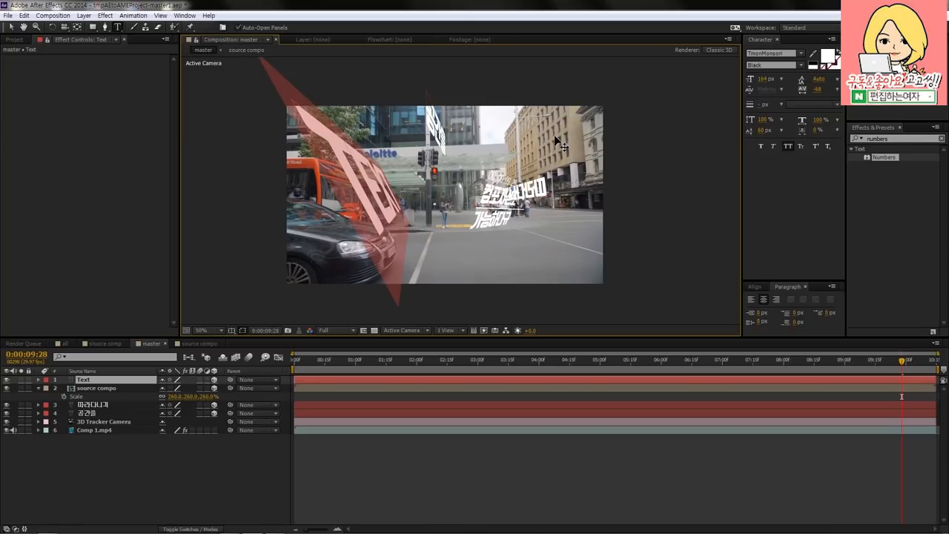
{"action": "type", "text": "3D"}
{"action": "key", "text": "BackSpace"}
{"action": "key", "text": "BackSpace"}
{"action": "type", "text": "3D카메라"}
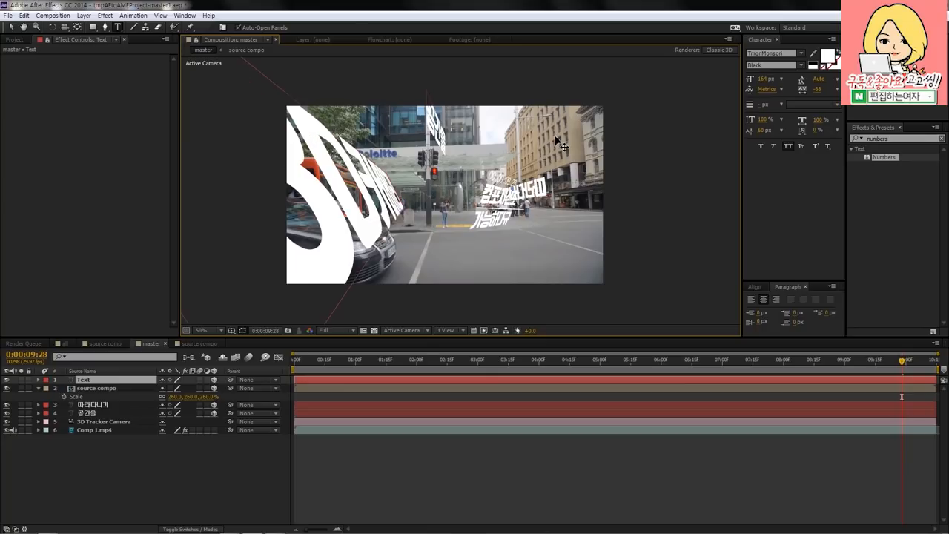
{"action": "left_click", "coordinate": [11, 27]}
{"action": "left_click_drag", "start_coordinate": [764, 79], "coordinate": [727, 82]}
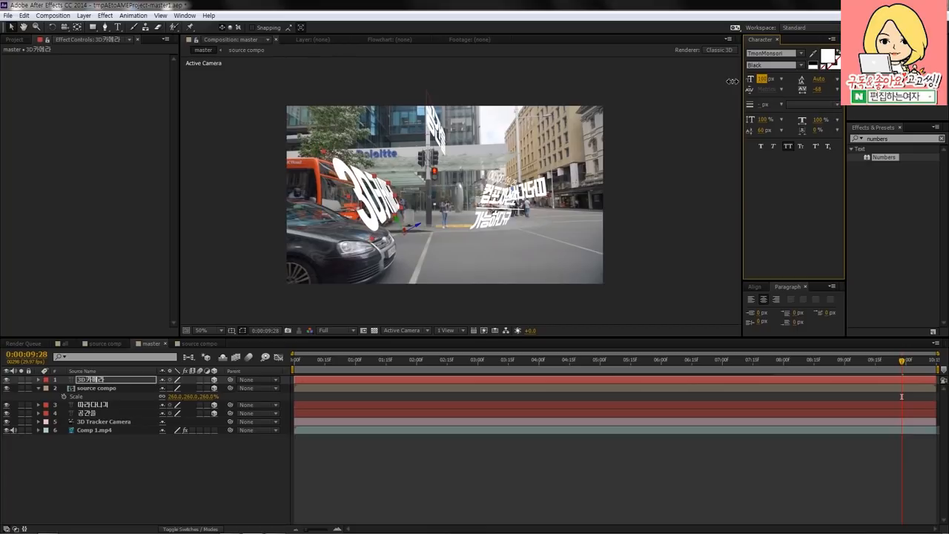
Set the 3D카메라 text layer's X Rotation to 7°.
{"action": "left_click", "coordinate": [136, 379]}
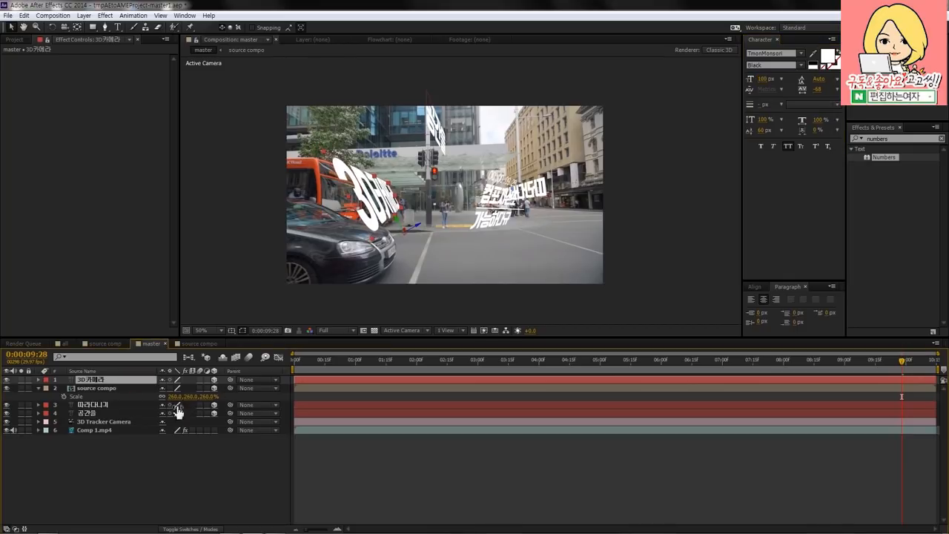
{"action": "key", "text": "r"}
{"action": "left_click", "coordinate": [178, 405]}
{"action": "left_click_drag", "start_coordinate": [179, 403], "coordinate": [178, 396]}
{"action": "key", "text": "ctrl+z"}
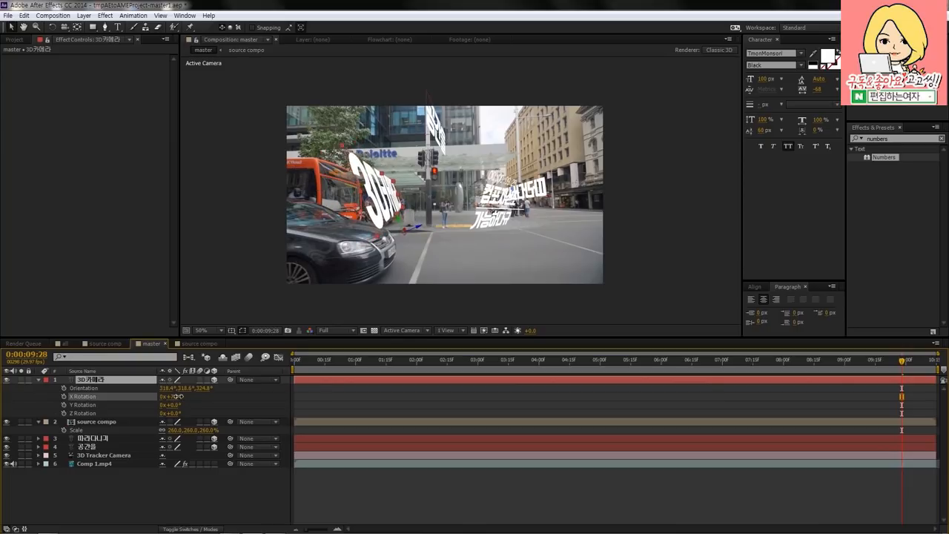
Set the source compo layer's X Rotation to -13° and scrub the footage to check its angle.
{"action": "left_click", "coordinate": [383, 365]}
{"action": "left_click", "coordinate": [458, 207]}
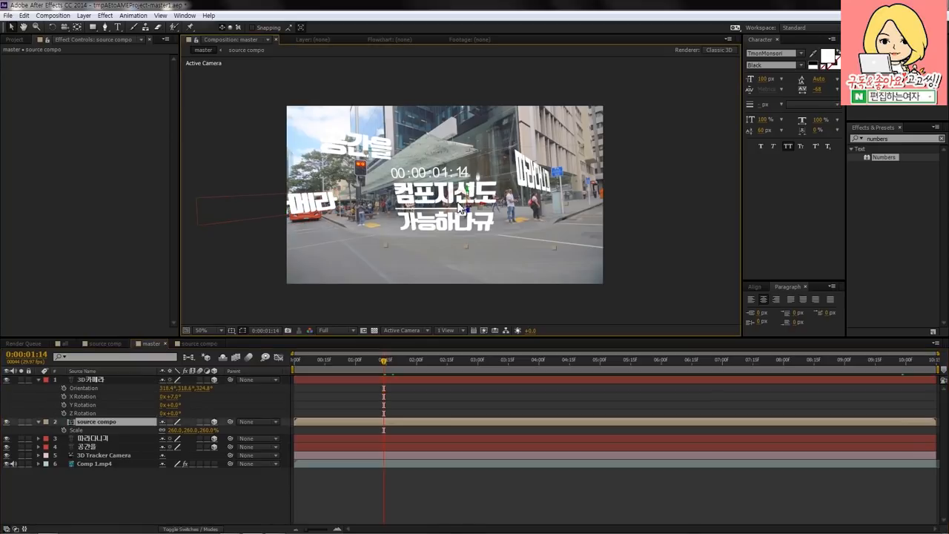
{"action": "key", "text": "r"}
{"action": "left_click_drag", "start_coordinate": [173, 447], "coordinate": [151, 438]}
{"action": "left_click", "coordinate": [381, 362]}
{"action": "left_click_drag", "start_coordinate": [379, 360], "coordinate": [496, 386]}
{"action": "left_click", "coordinate": [327, 362]}
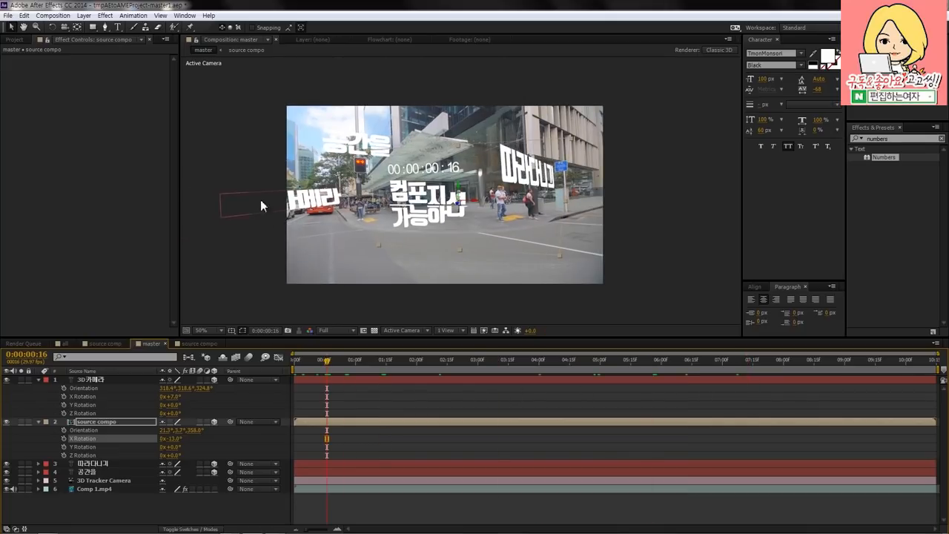
{"action": "key", "text": "Home"}
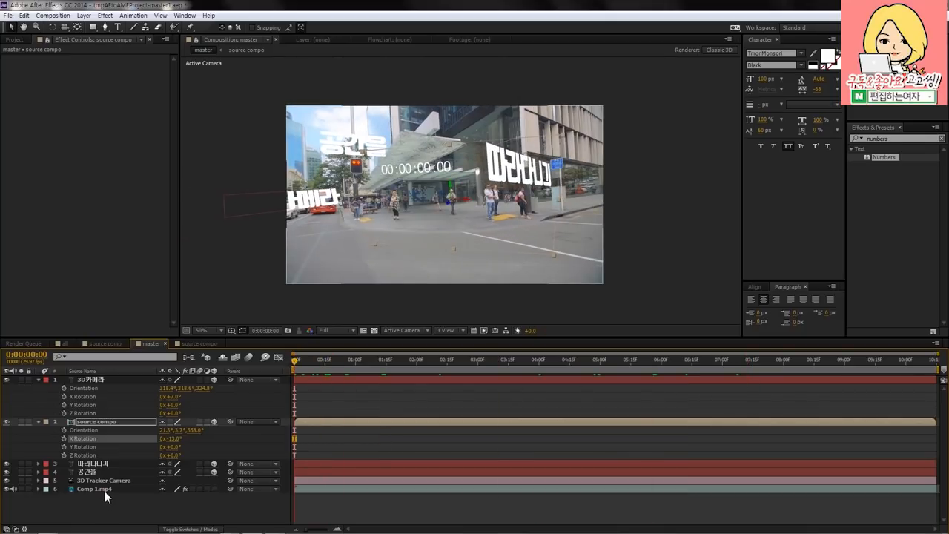
Scrub the master composition up to about 0:00:08:22 and back to the start to examine all tracked titles.
{"action": "left_click", "coordinate": [106, 490]}
{"action": "left_click_drag", "start_coordinate": [308, 360], "coordinate": [292, 379]}
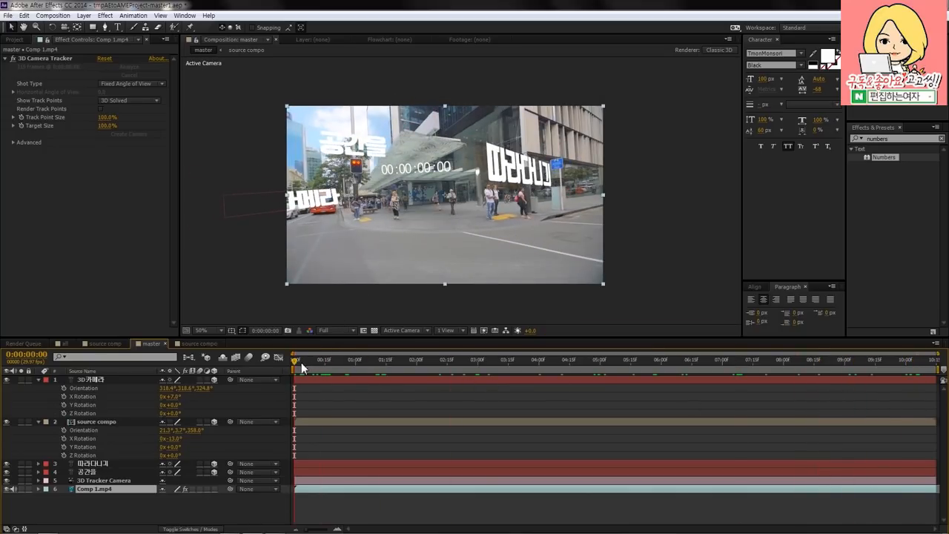
{"action": "left_click_drag", "start_coordinate": [297, 366], "coordinate": [831, 384]}
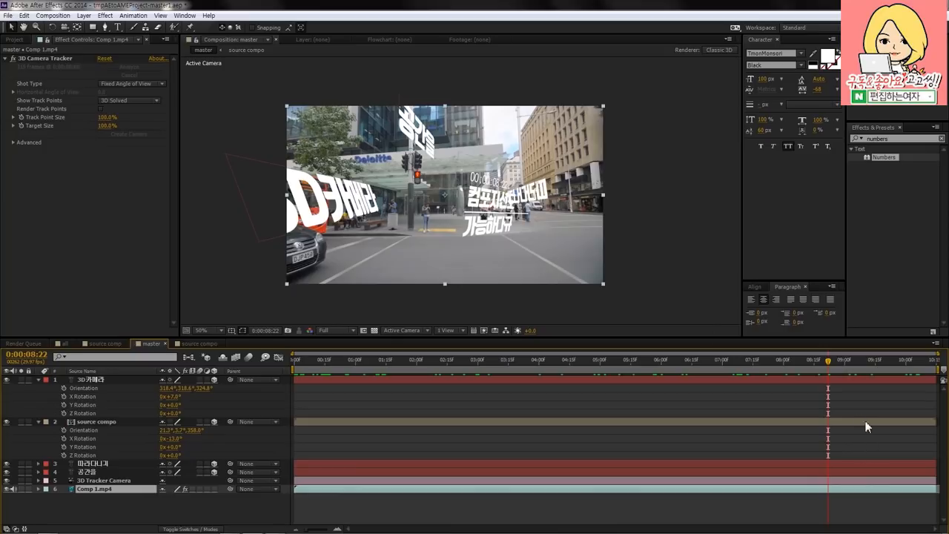
{"action": "left_click", "coordinate": [497, 362]}
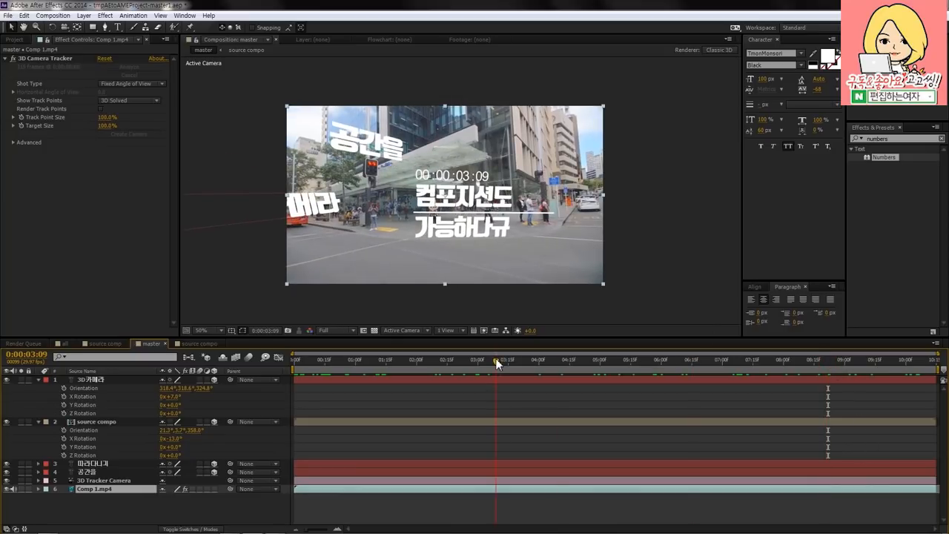
{"action": "left_click_drag", "start_coordinate": [493, 362], "coordinate": [294, 363]}
{"action": "left_click", "coordinate": [255, 126]}
{"action": "left_click", "coordinate": [360, 148]}
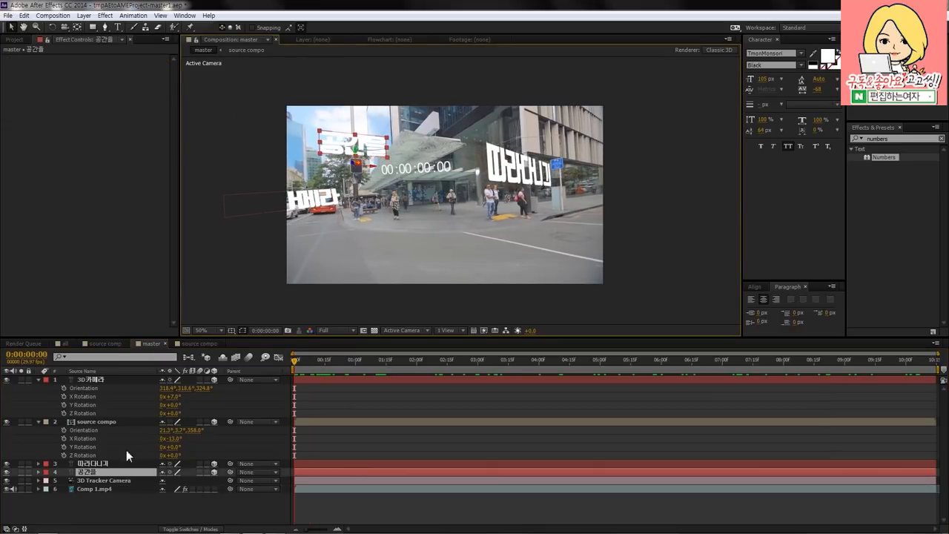
Collapse the expanded properties of all layers and select the 공간을 text layer.
{"action": "key", "text": "ctrl+a"}
{"action": "left_click", "coordinate": [38, 421]}
{"action": "left_click", "coordinate": [104, 477]}
{"action": "left_click", "coordinate": [111, 397]}
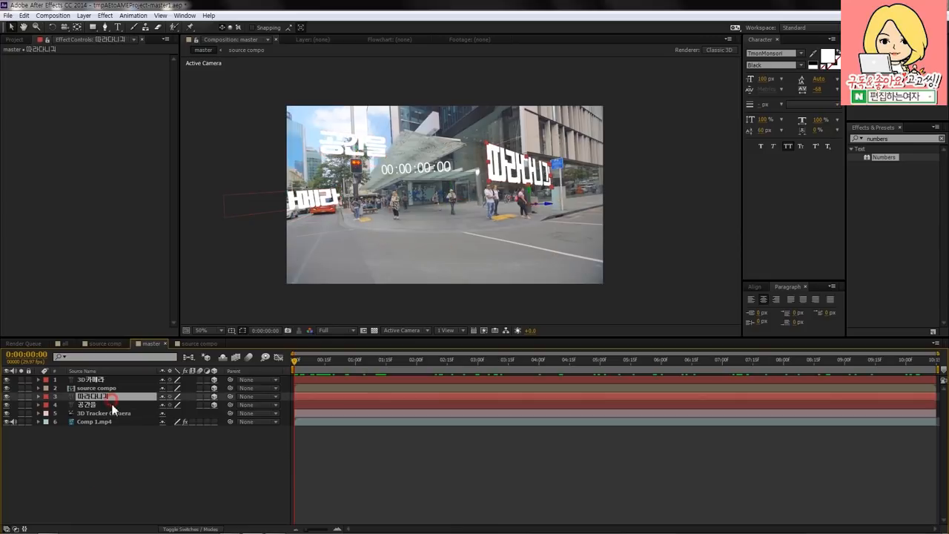
{"action": "left_click", "coordinate": [113, 404]}
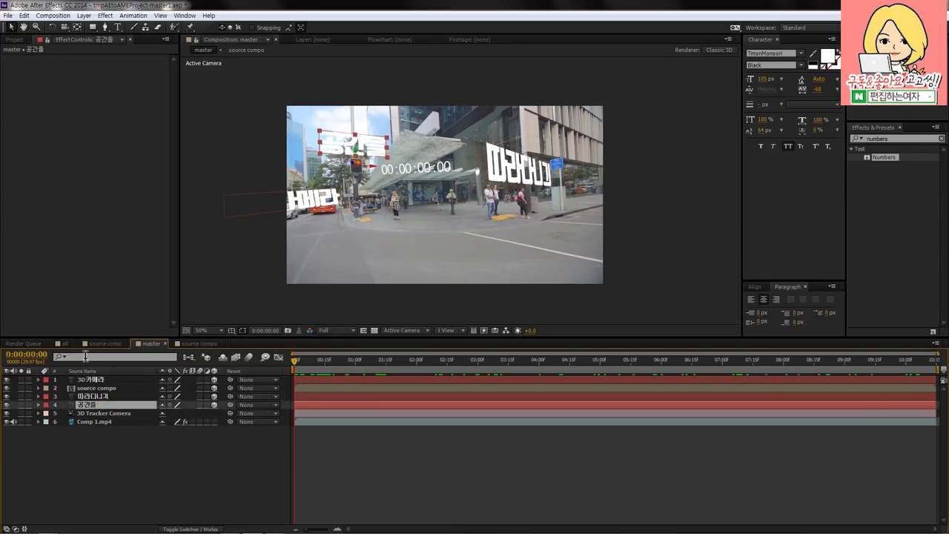
Examine the keyframed title animation in the all composition, then return to the master composition.
{"action": "left_click", "coordinate": [64, 343]}
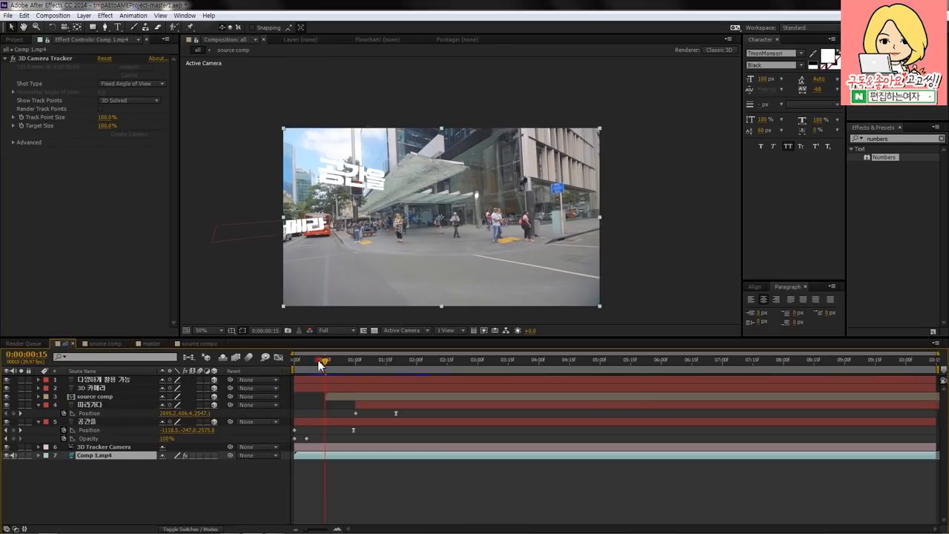
{"action": "left_click", "coordinate": [288, 279]}
{"action": "left_click", "coordinate": [389, 486]}
{"action": "left_click_drag", "start_coordinate": [300, 358], "coordinate": [470, 371]}
{"action": "left_click", "coordinate": [197, 344]}
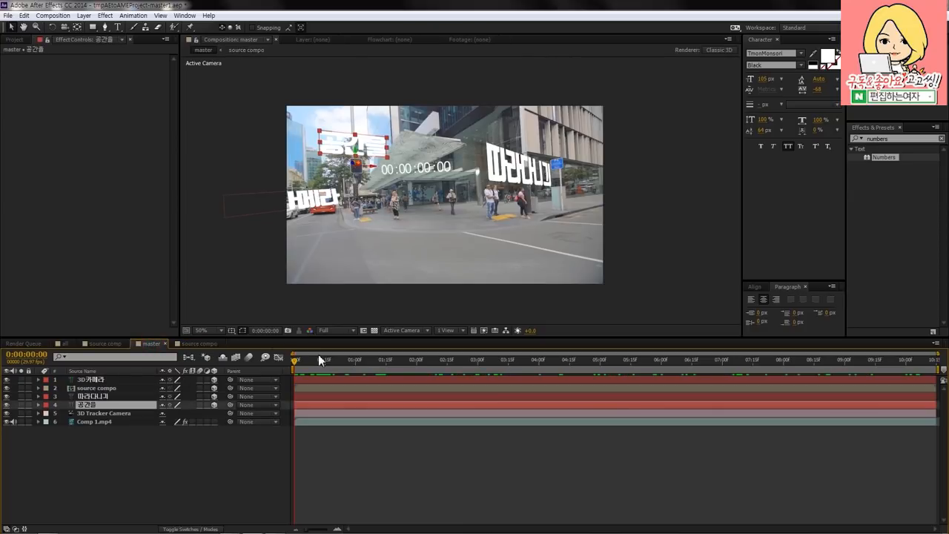
Add Position keyframes to the 공간을 layer at 0:00:00:00 and 0:00:01:00.
{"action": "left_click", "coordinate": [125, 463]}
{"action": "left_click", "coordinate": [97, 406]}
{"action": "mouse_move", "coordinate": [296, 362]}
{"action": "left_mouse_down"}
{"action": "mouse_move", "coordinate": [314, 361]}
{"action": "mouse_move", "coordinate": [280, 365]}
{"action": "left_mouse_up"}
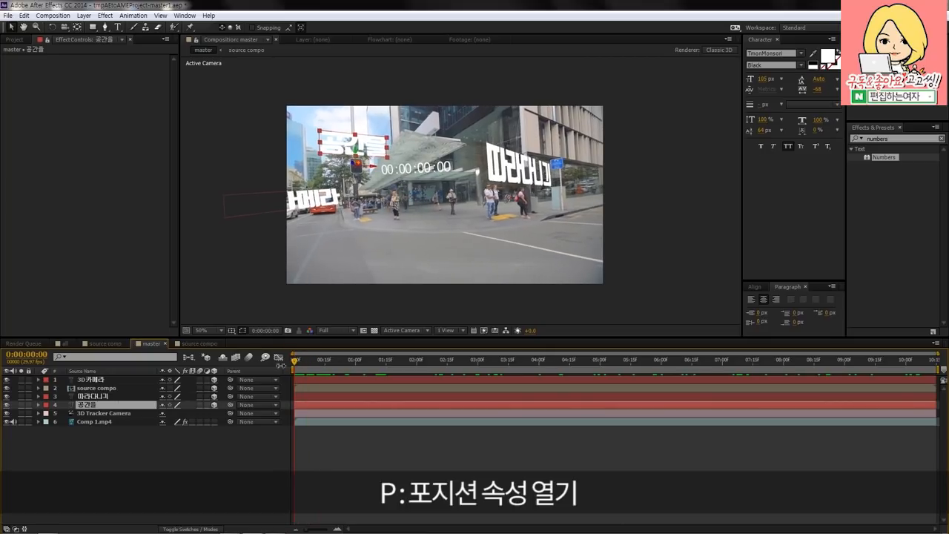
{"action": "key", "text": "p"}
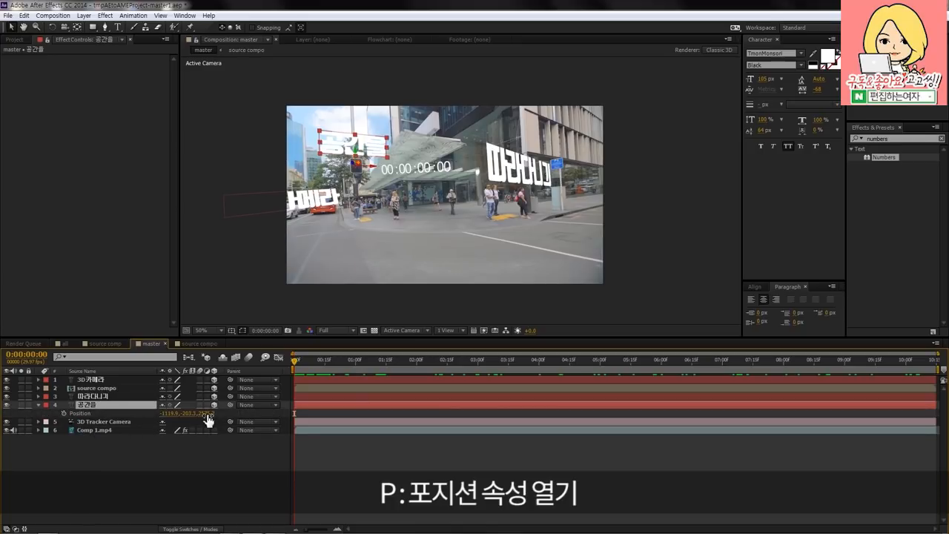
{"action": "left_click", "coordinate": [64, 414]}
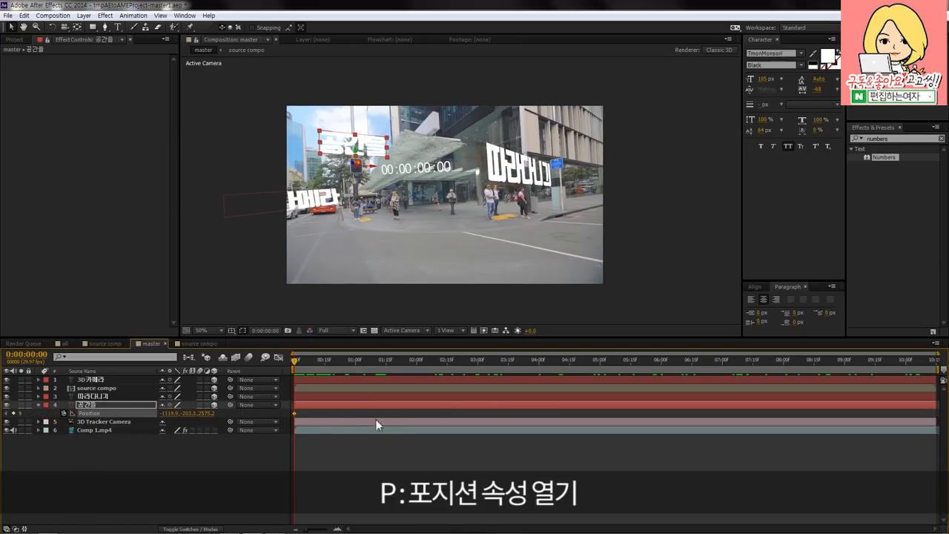
{"action": "key", "text": "equal"}
{"action": "left_click_drag", "start_coordinate": [309, 369], "coordinate": [425, 366]}
{"action": "left_click_drag", "start_coordinate": [306, 411], "coordinate": [289, 416]}
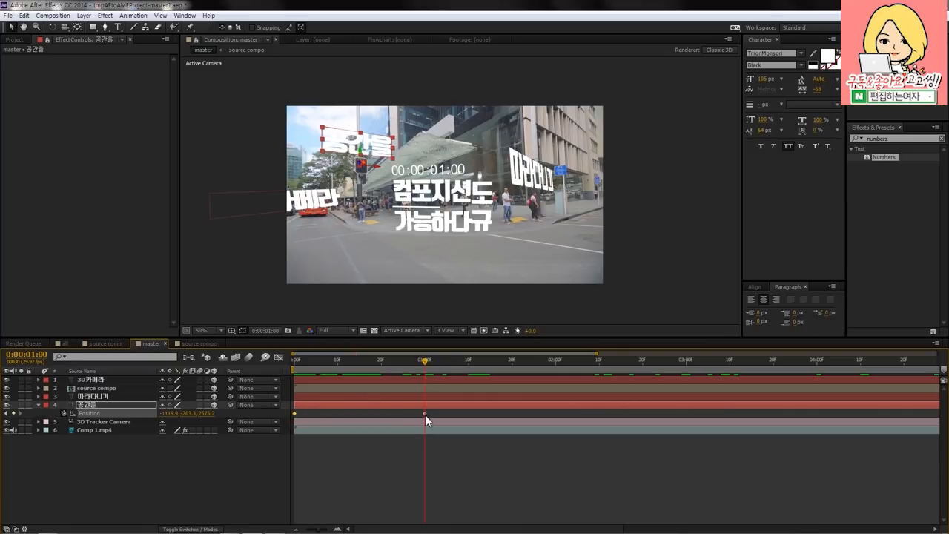
{"action": "left_click_drag", "start_coordinate": [435, 417], "coordinate": [435, 417]}
At 0:00:00:00, raise the 공간을 layer by setting its Y position to about -494.
{"action": "left_click_drag", "start_coordinate": [425, 365], "coordinate": [289, 363]}
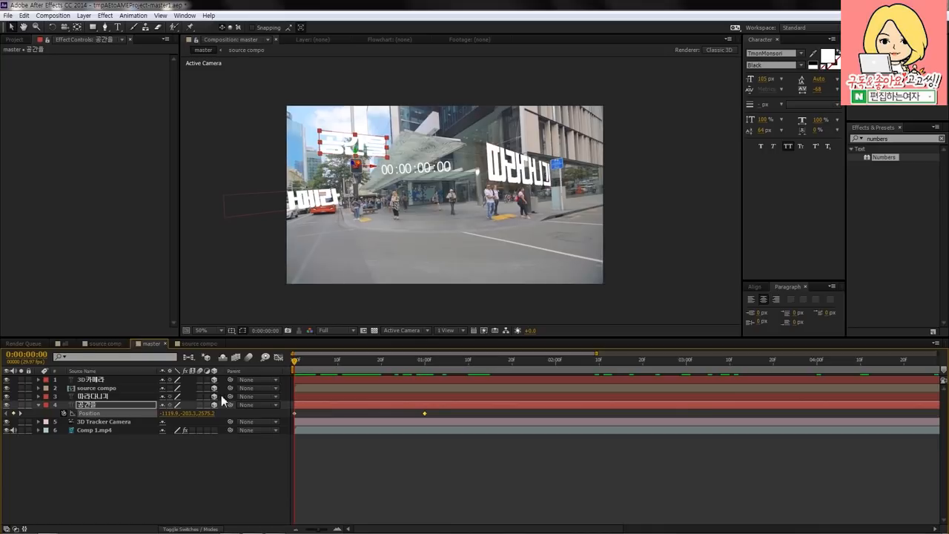
{"action": "left_click_drag", "start_coordinate": [190, 413], "coordinate": [37, 418]}
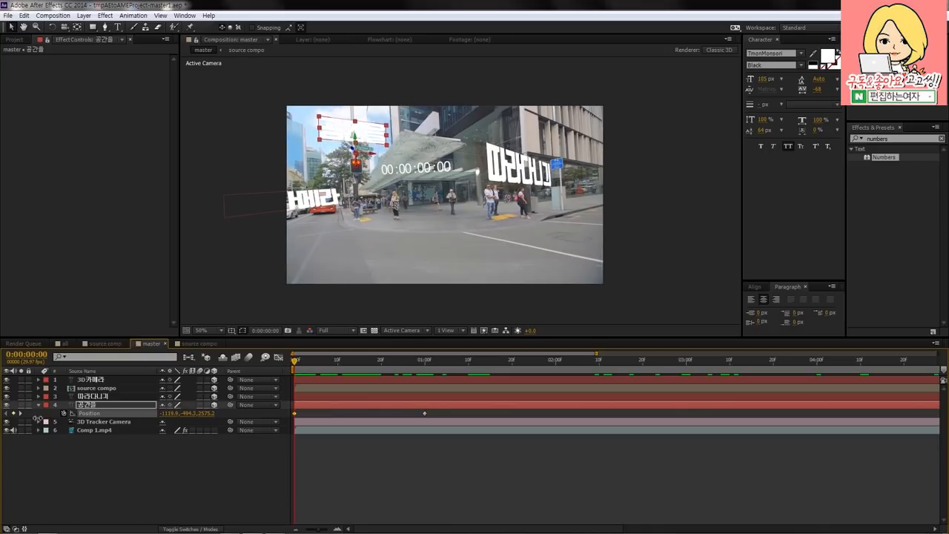
{"action": "left_click", "coordinate": [352, 484]}
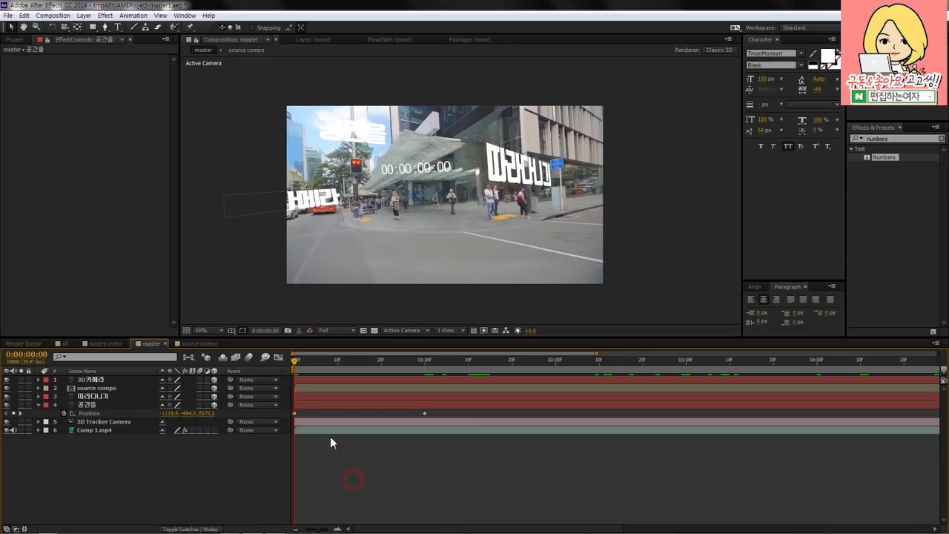
{"action": "left_click", "coordinate": [317, 412]}
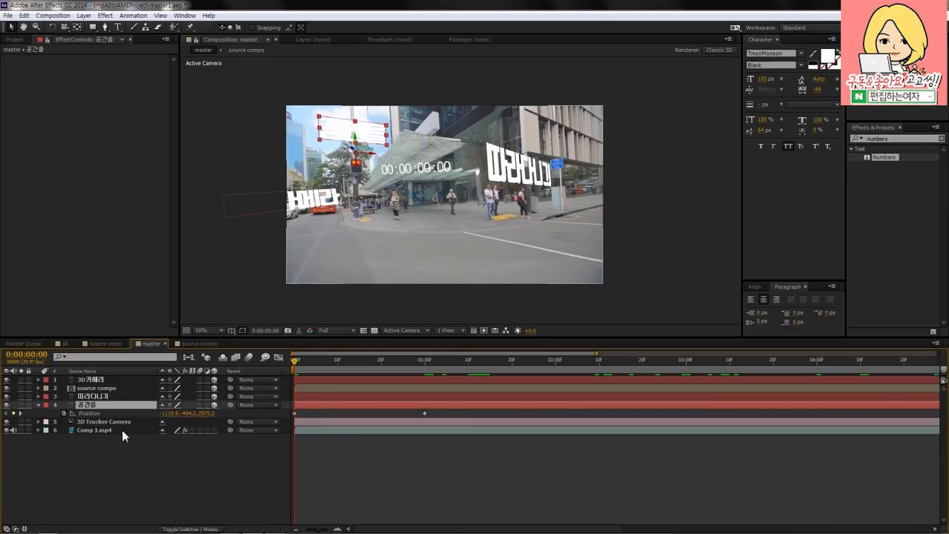
Keyframe the 공간을 layer's Opacity from 0% at 0:00:00:00 to 100% at 0:00:00:17, and show all its keyframed properties.
{"action": "key", "text": "t"}
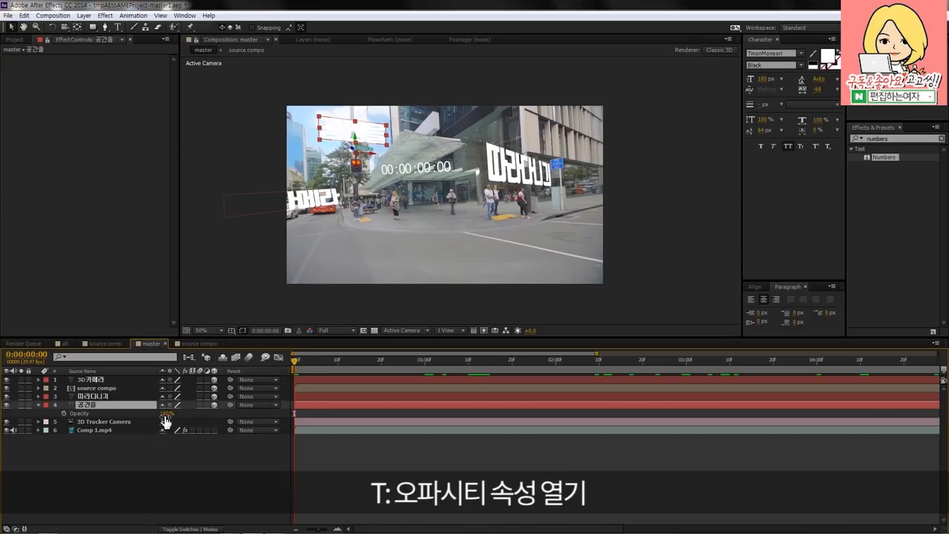
{"action": "left_click_drag", "start_coordinate": [166, 418], "coordinate": [108, 416]}
{"action": "left_click", "coordinate": [64, 413]}
{"action": "left_click_drag", "start_coordinate": [310, 360], "coordinate": [368, 361]}
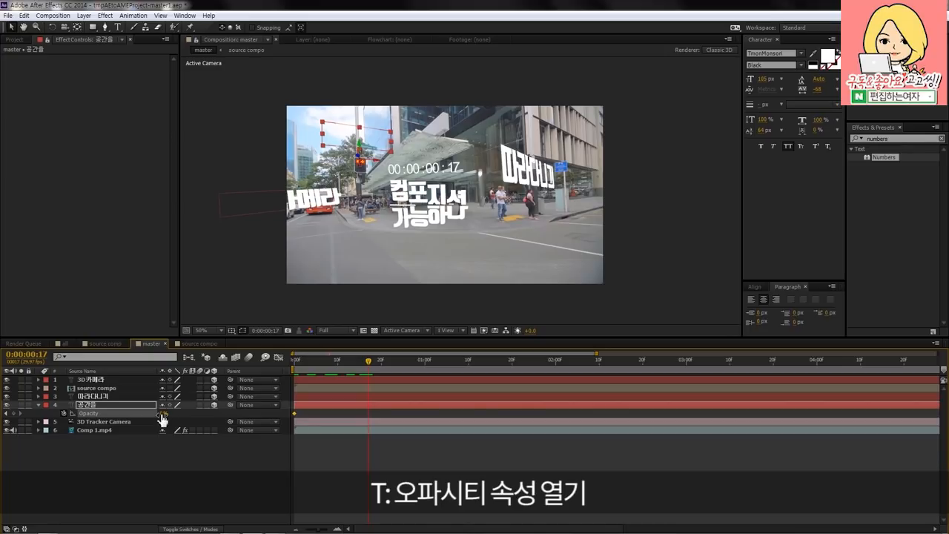
{"action": "left_click_drag", "start_coordinate": [161, 418], "coordinate": [468, 414]}
{"action": "key", "text": "u"}
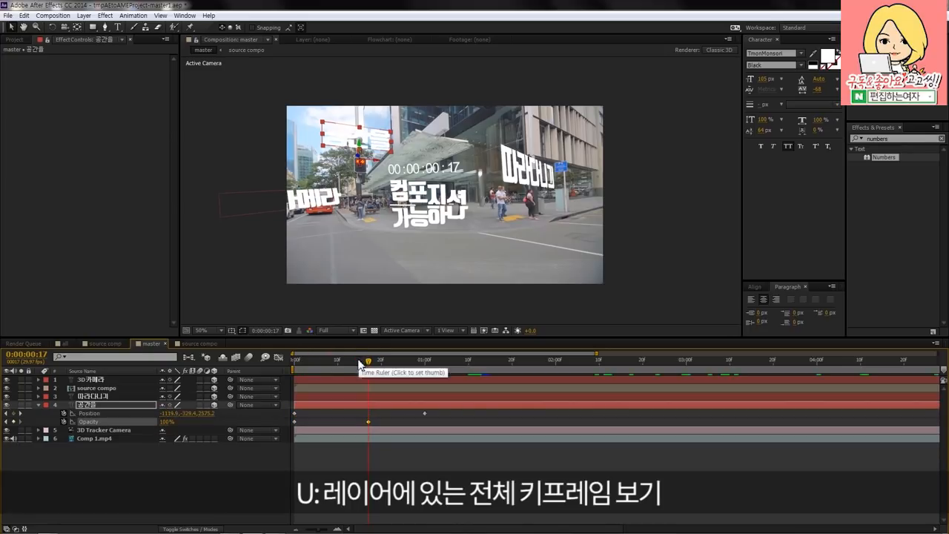
Preview the 공간을 title's entrance from 0:00:00:00 and examine the titles along the master composition.
{"action": "left_click_drag", "start_coordinate": [358, 360], "coordinate": [293, 361]}
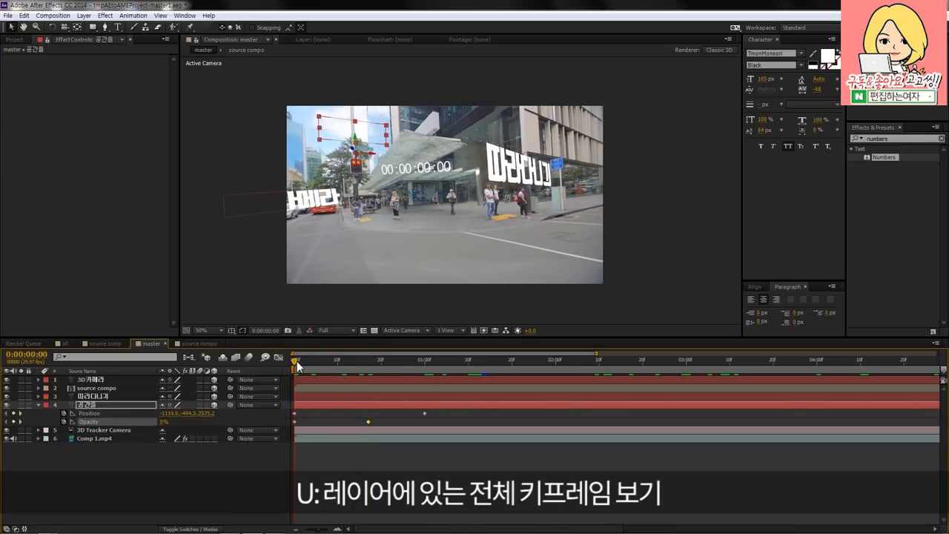
{"action": "key", "text": "space"}
{"action": "left_click_drag", "start_coordinate": [435, 367], "coordinate": [930, 388]}
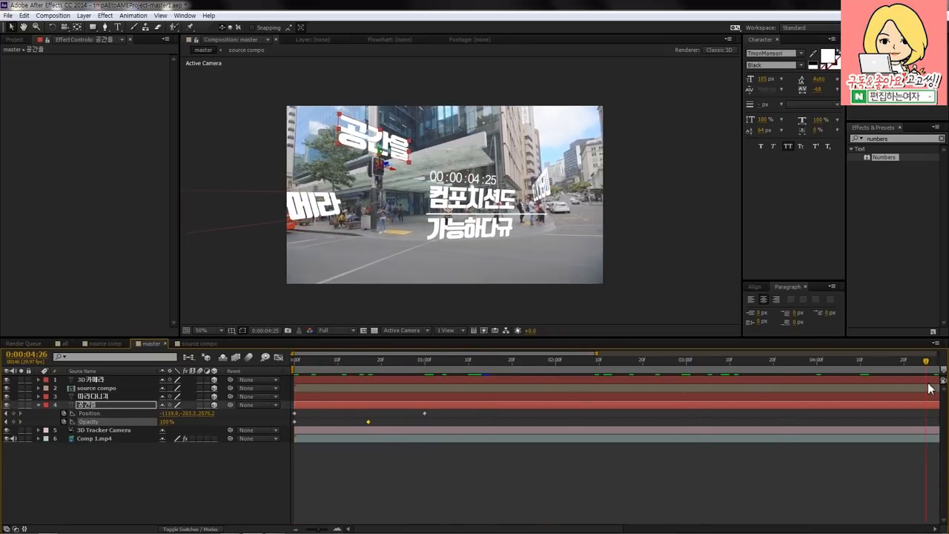
{"action": "key", "text": "minus"}
{"action": "key", "text": "minus"}
{"action": "key", "text": "minus"}
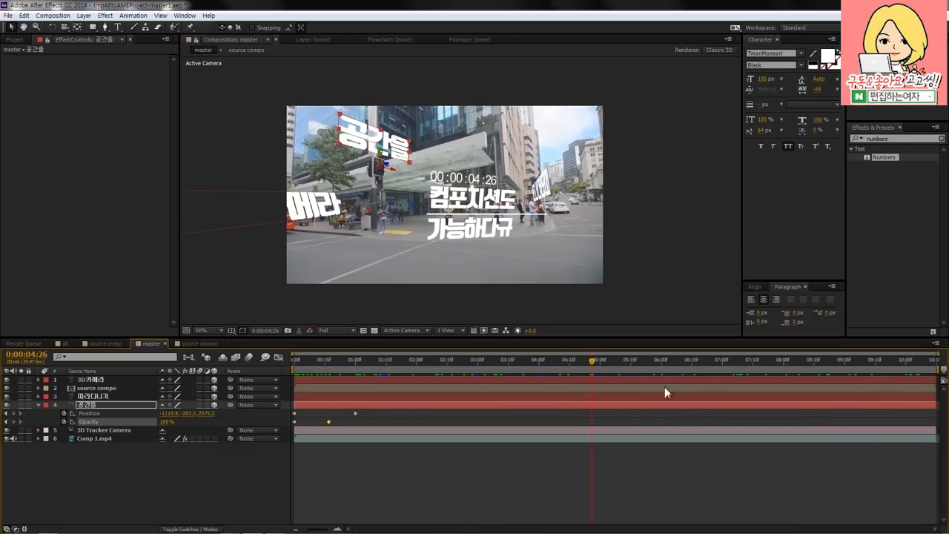
{"action": "left_click_drag", "start_coordinate": [649, 370], "coordinate": [408, 408]}
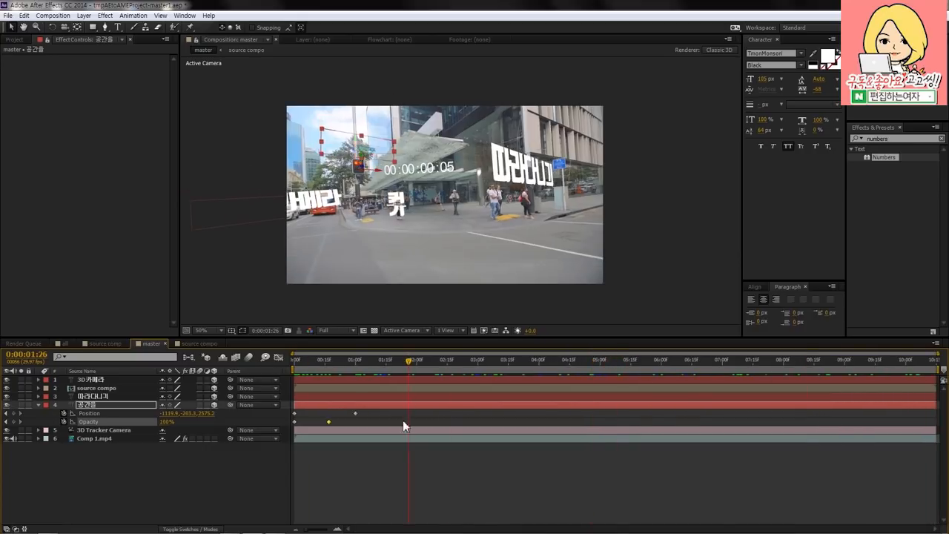
Examine the source compo composition and the project items, then review the master composition up to 0:00:08:18.
{"action": "left_click", "coordinate": [403, 437]}
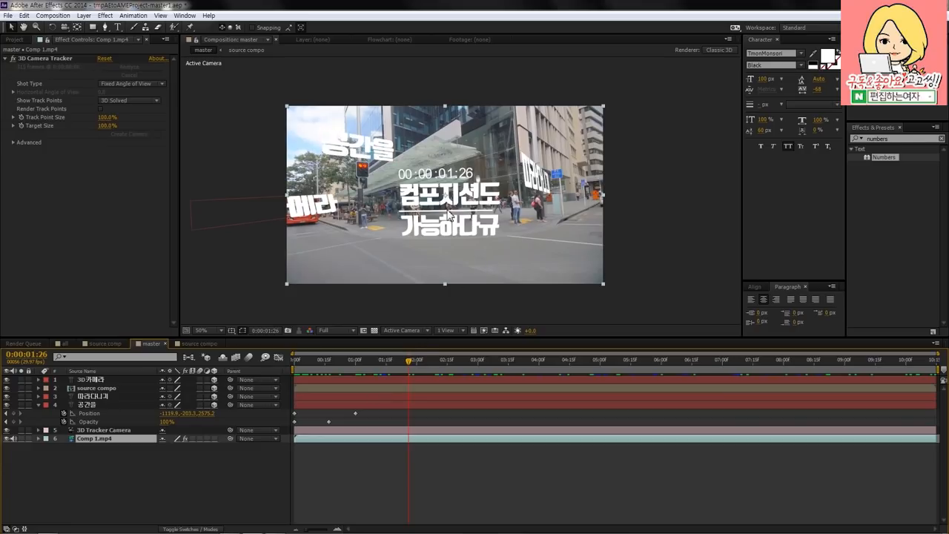
{"action": "left_click", "coordinate": [206, 357]}
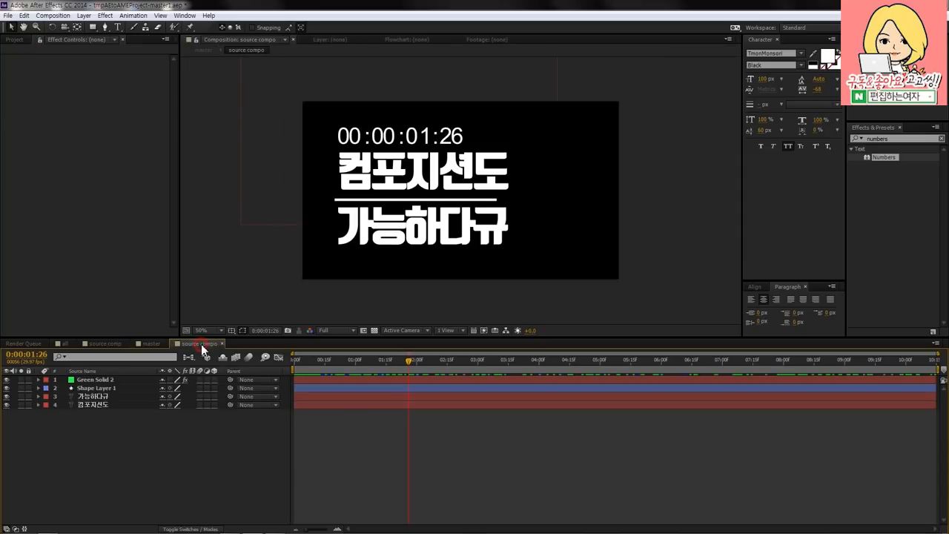
{"action": "left_click", "coordinate": [206, 357]}
{"action": "left_click", "coordinate": [16, 40]}
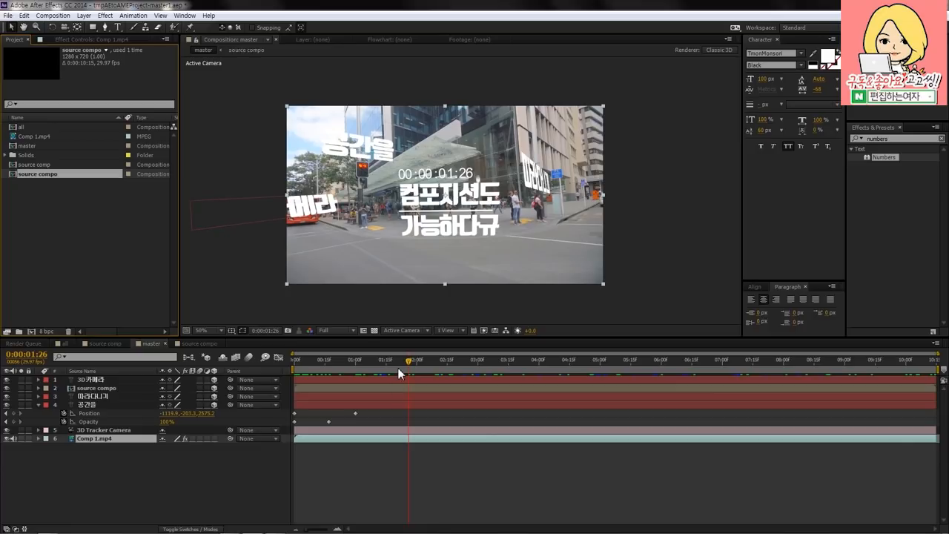
{"action": "left_click_drag", "start_coordinate": [409, 362], "coordinate": [820, 383]}
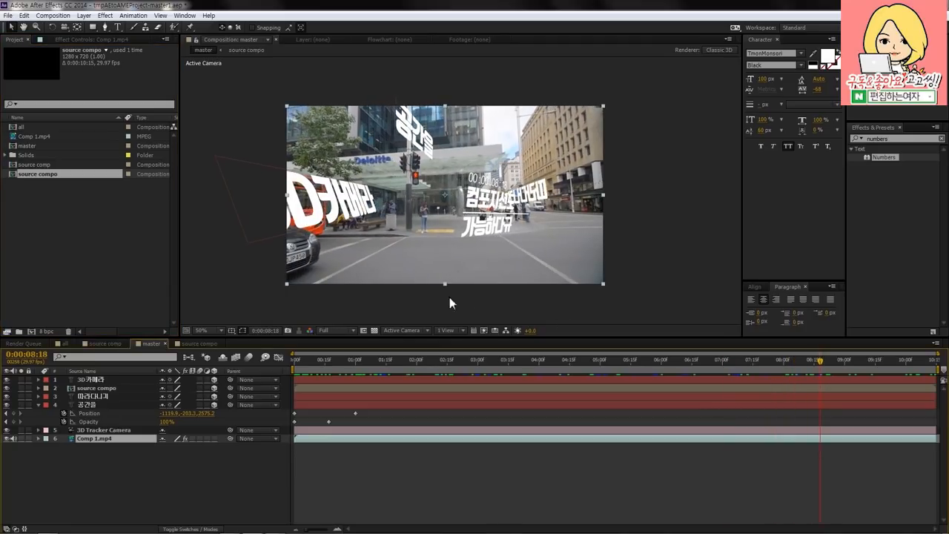